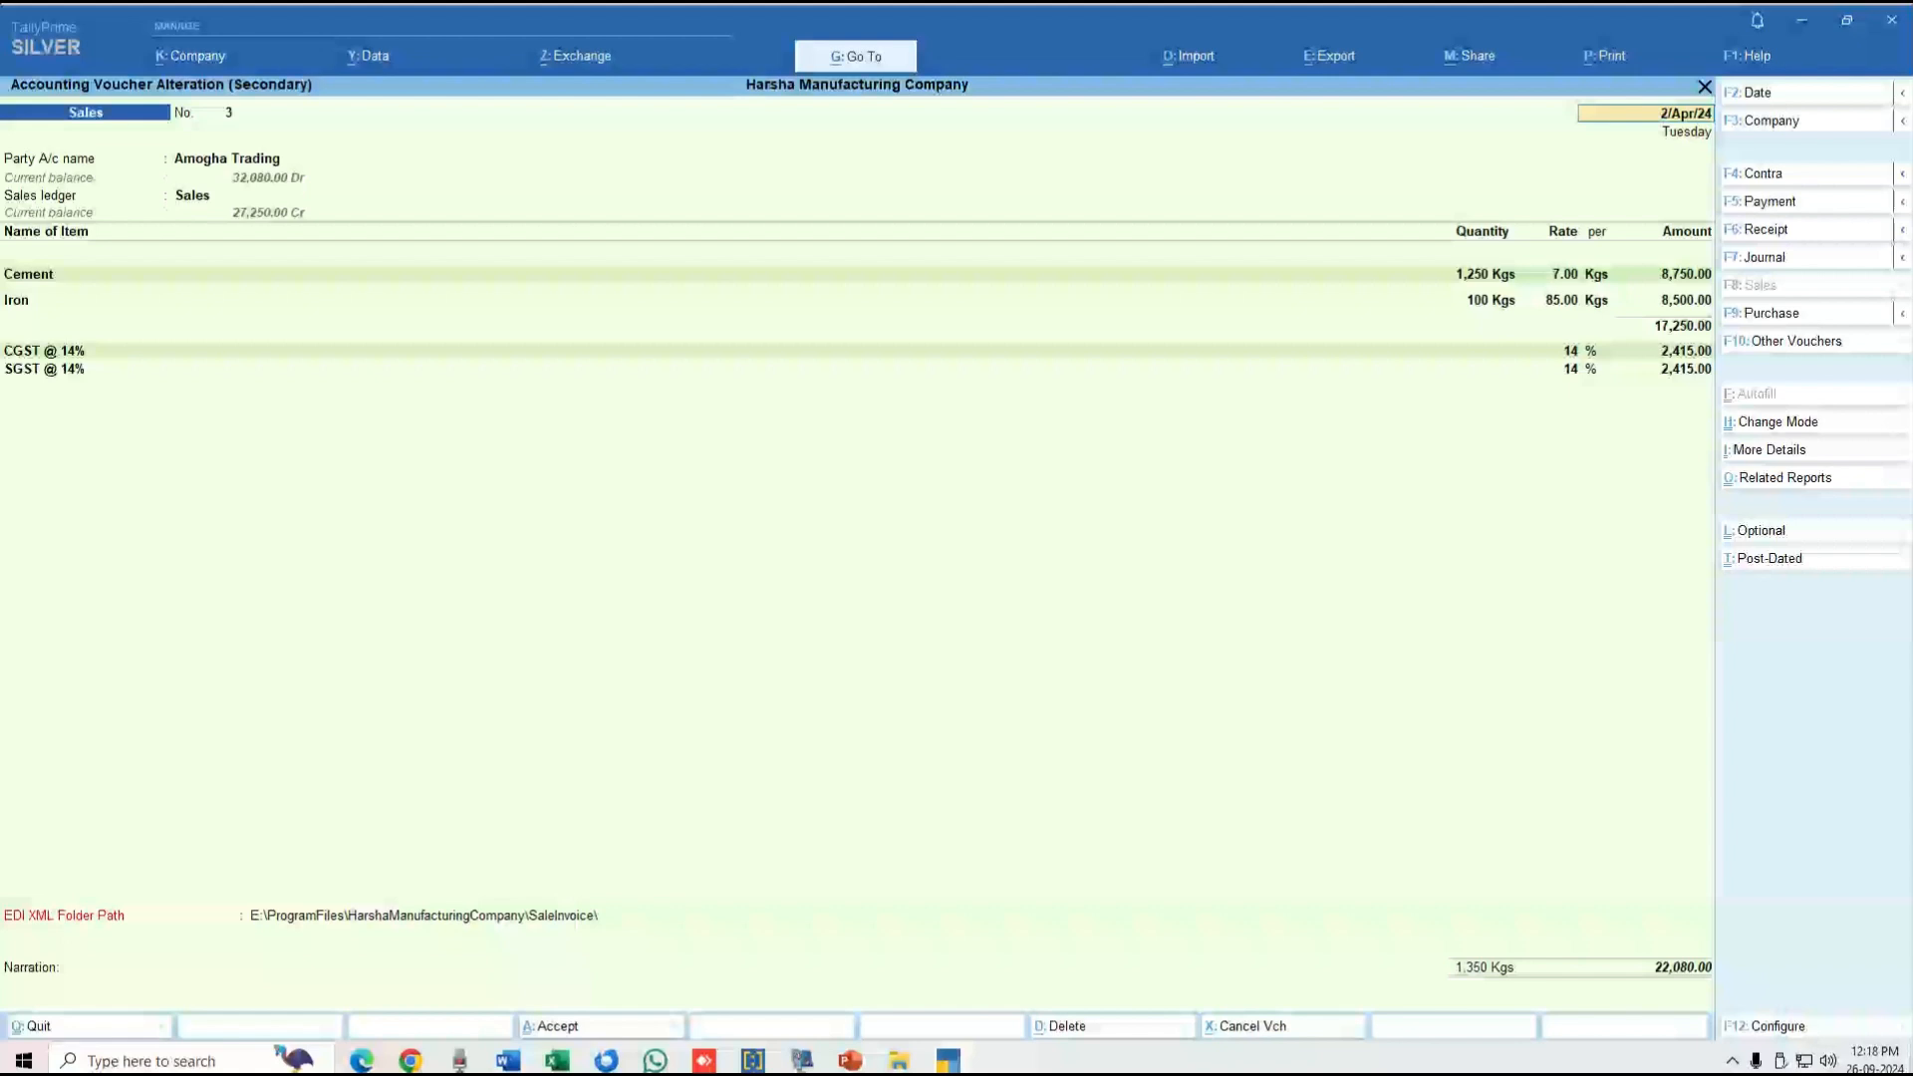
Keep the existing date, party details and sales ledger of sales voucher 3, proceeding to its item lines.
key("Return")
key("Return")
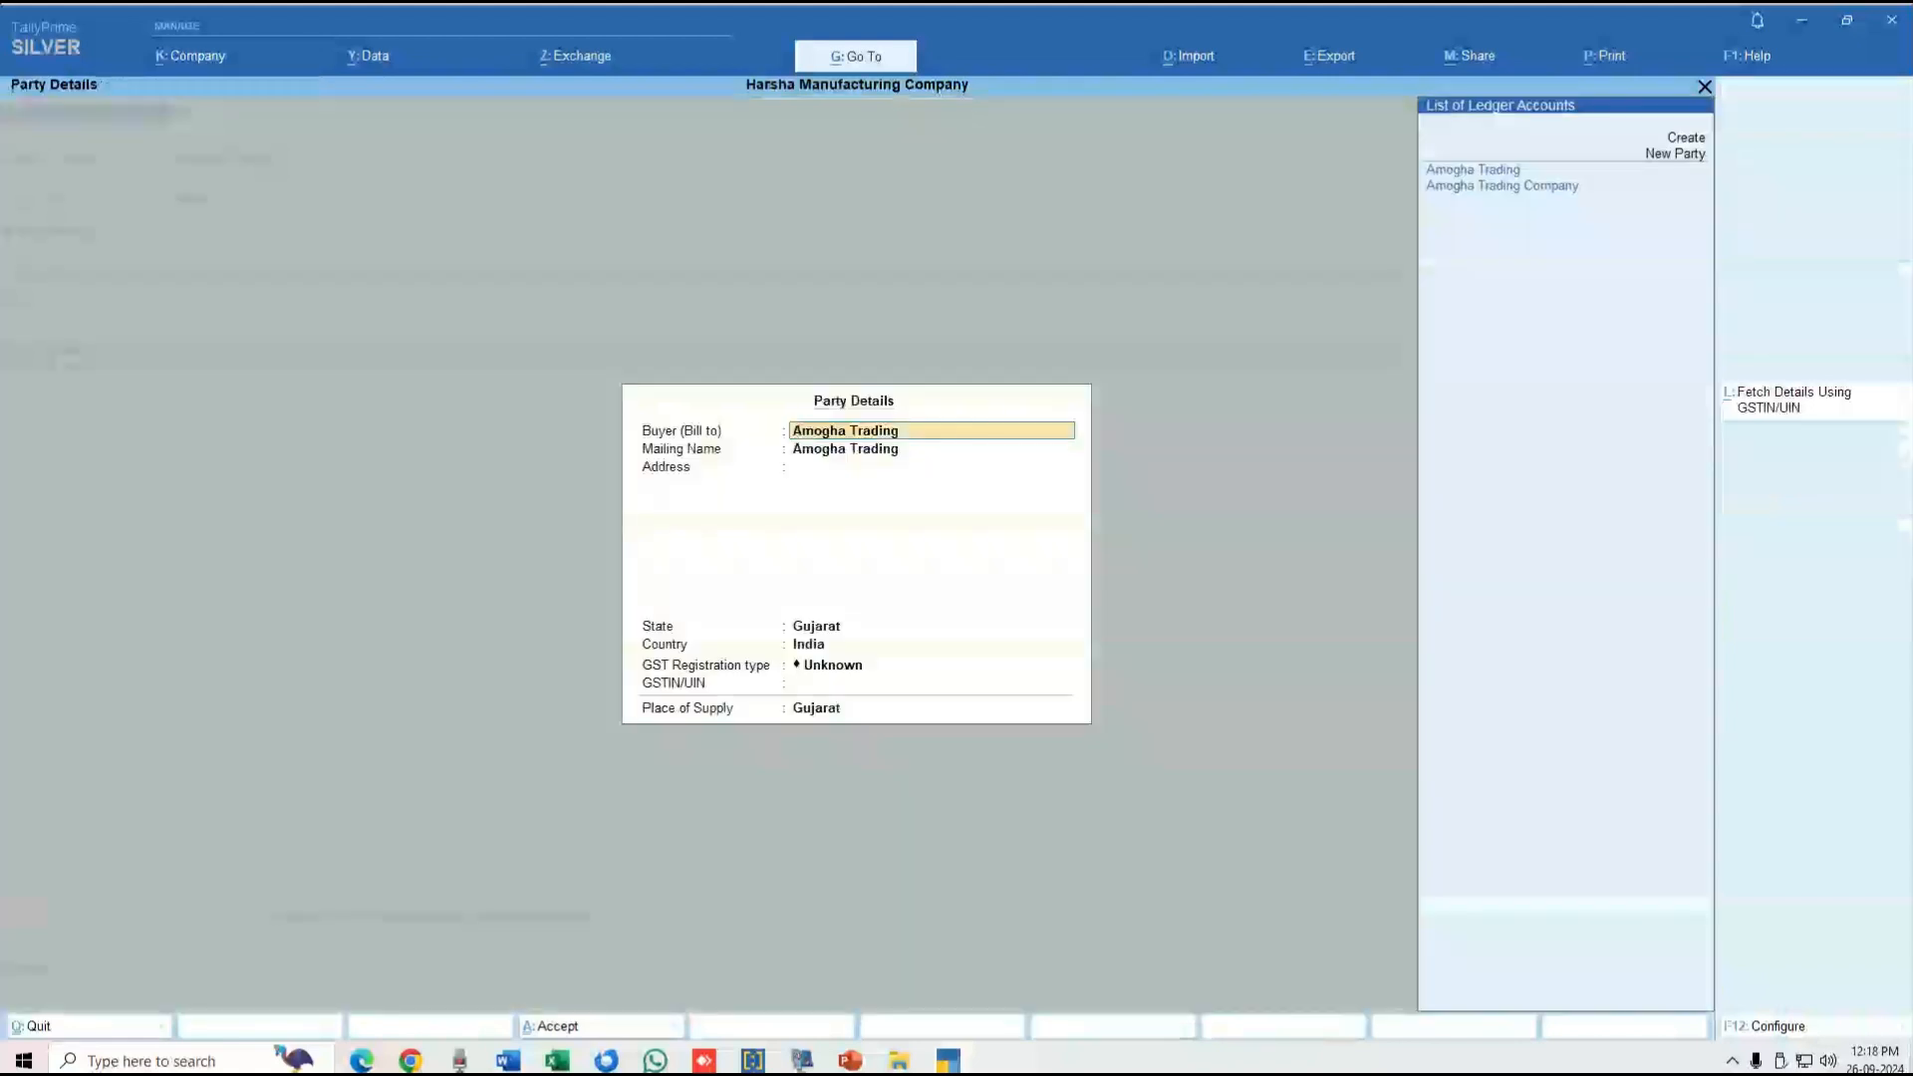
key("Return")
key("Return")
key("Return")
key("Return")
key("Return")
key("Return")
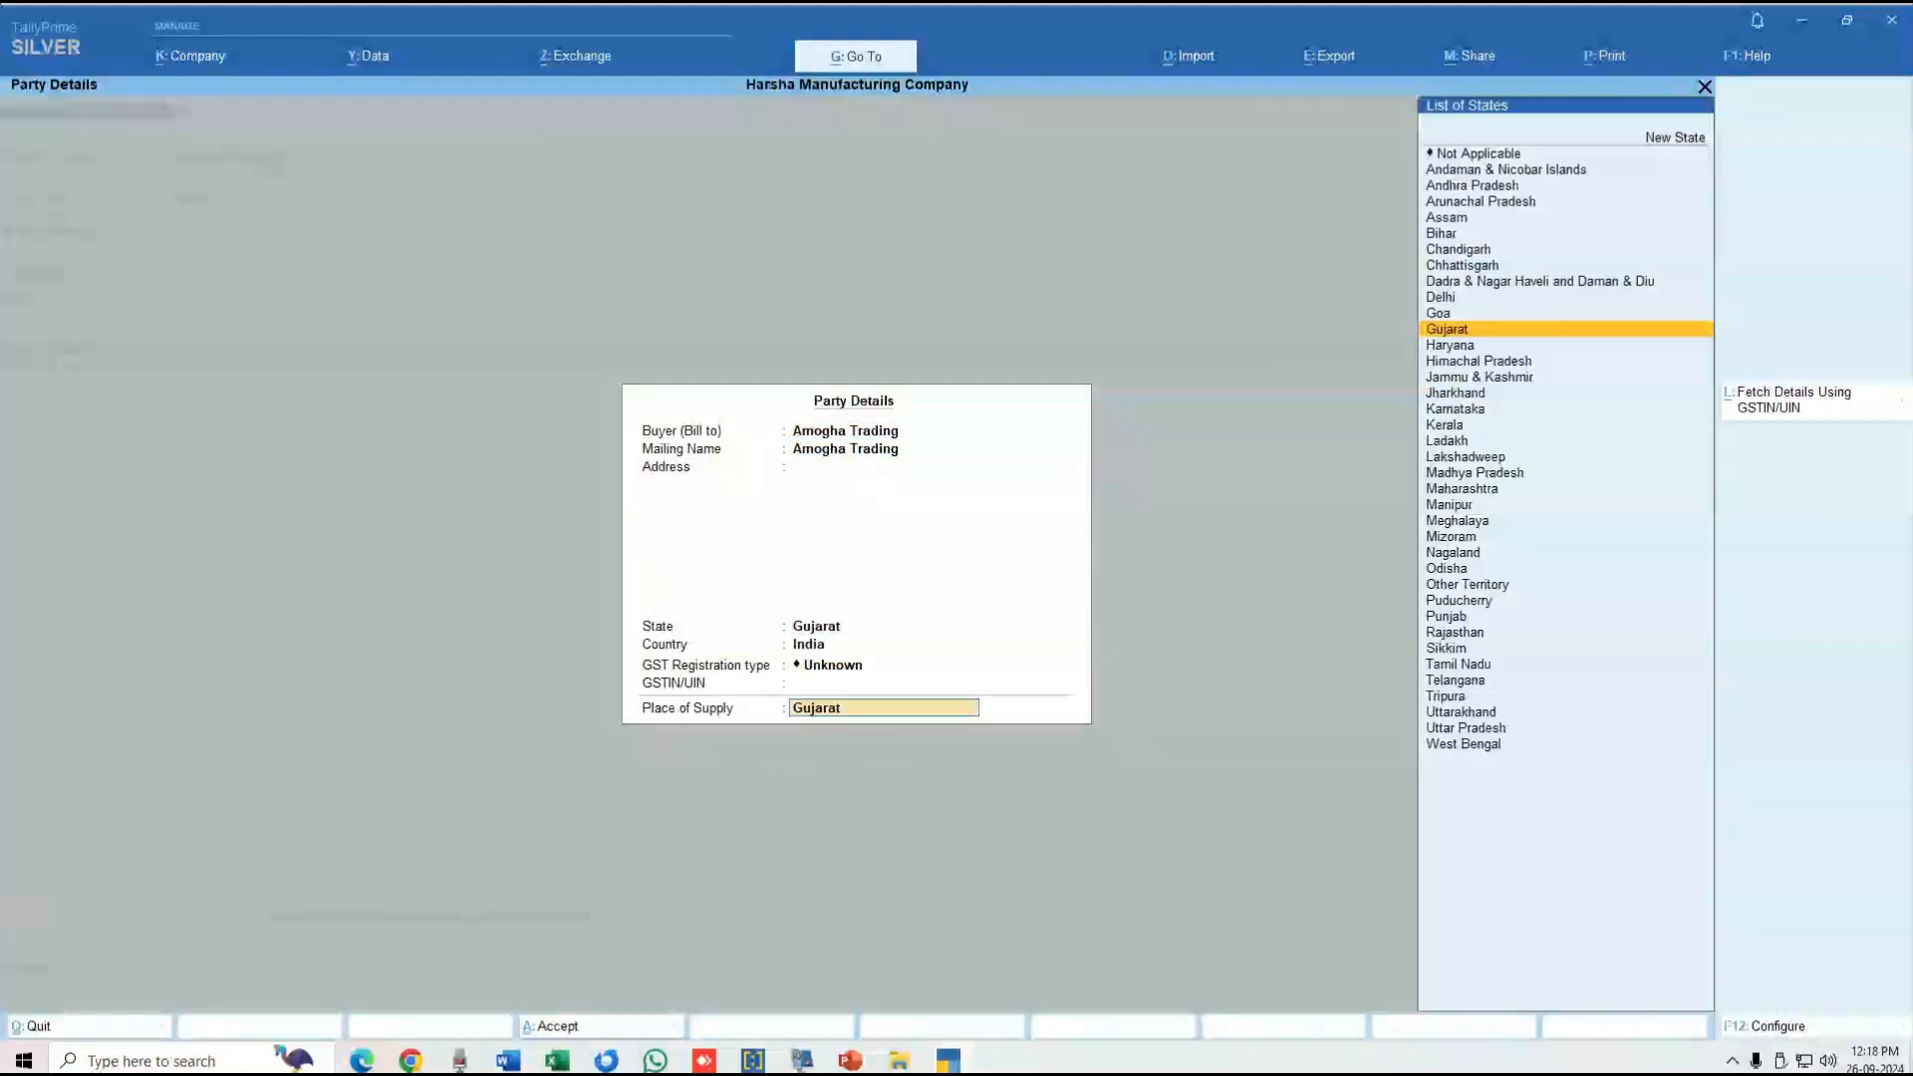
key("Return")
key("Return")
key("Return")
key("Return")
key("Return")
key("Return")
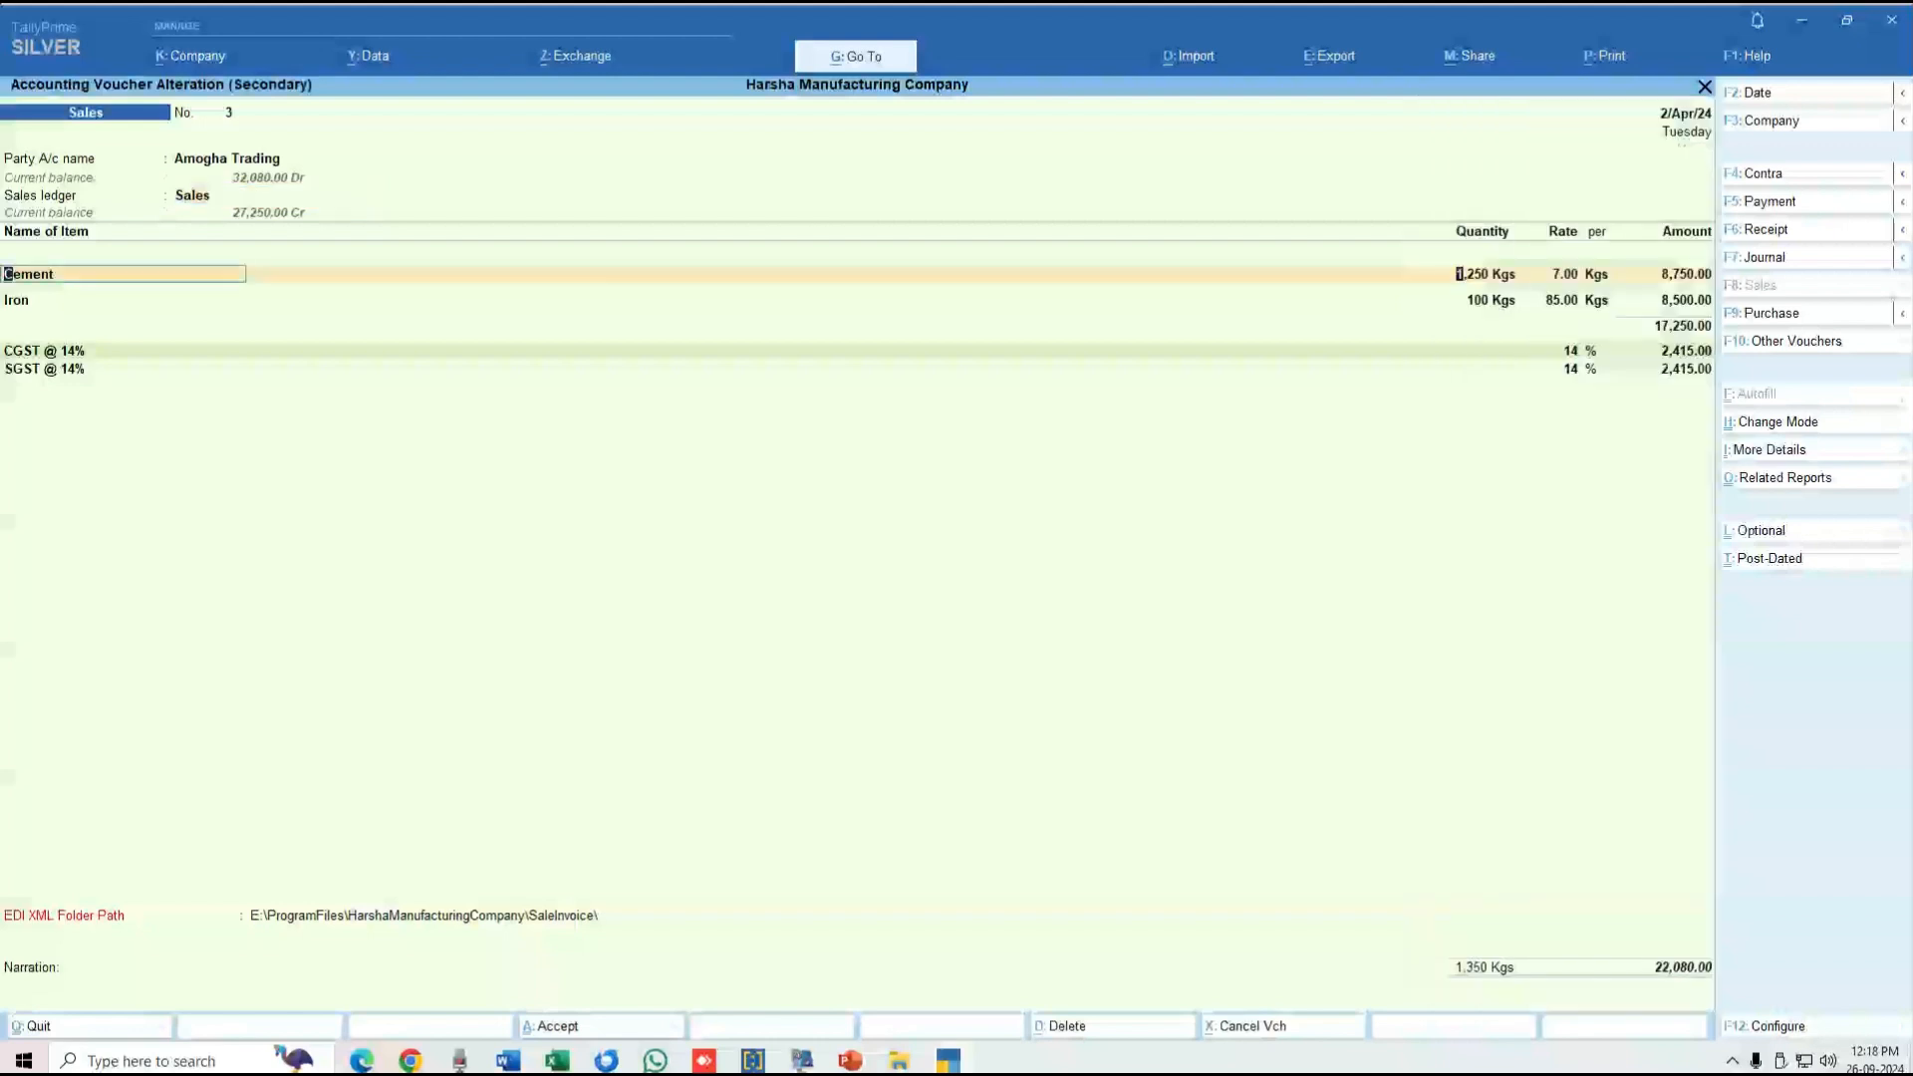
Keep the item lines, tax lines and EDI XML folder path of sales voucher 3 and save the voucher.
key("Return")
key("Return")
key("Return")
key("Return")
key("Return")
key("Return")
key("Return")
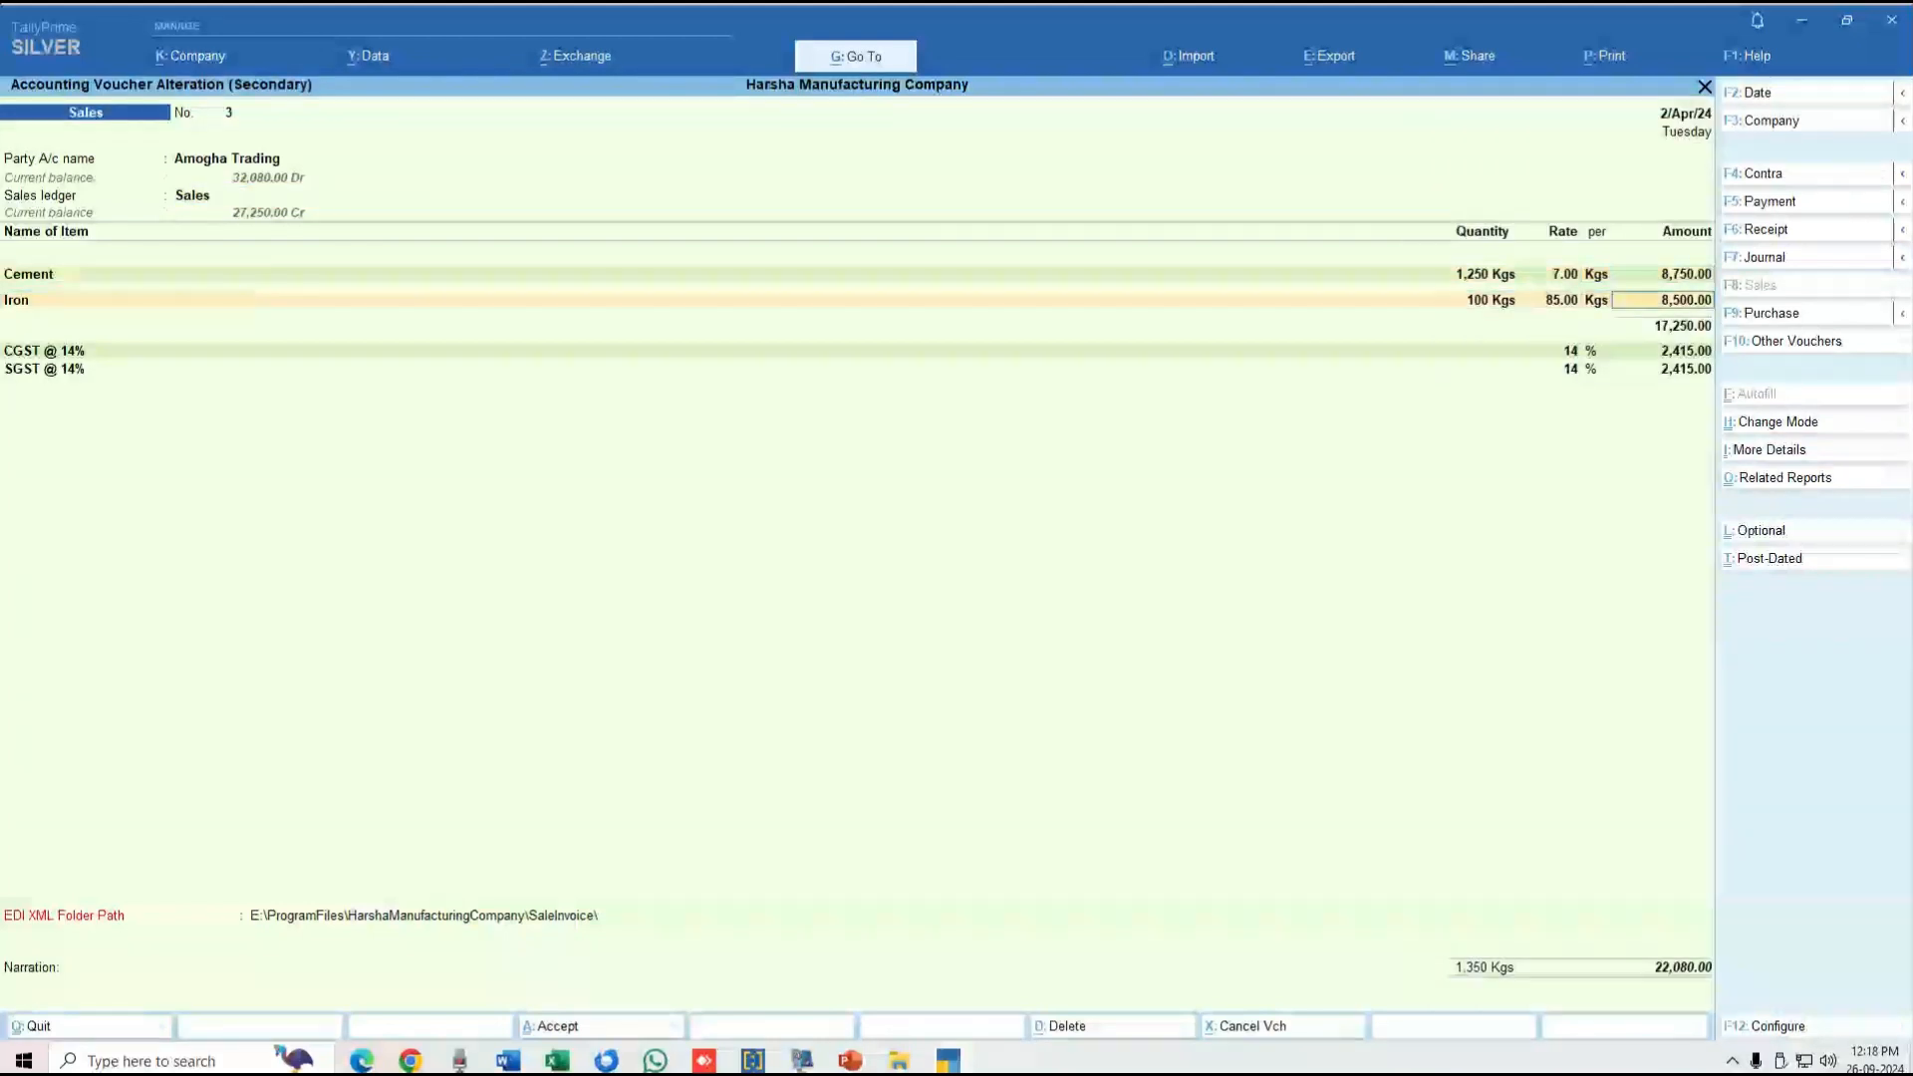
key("Return")
key("Return")
key("Return")
key("Return")
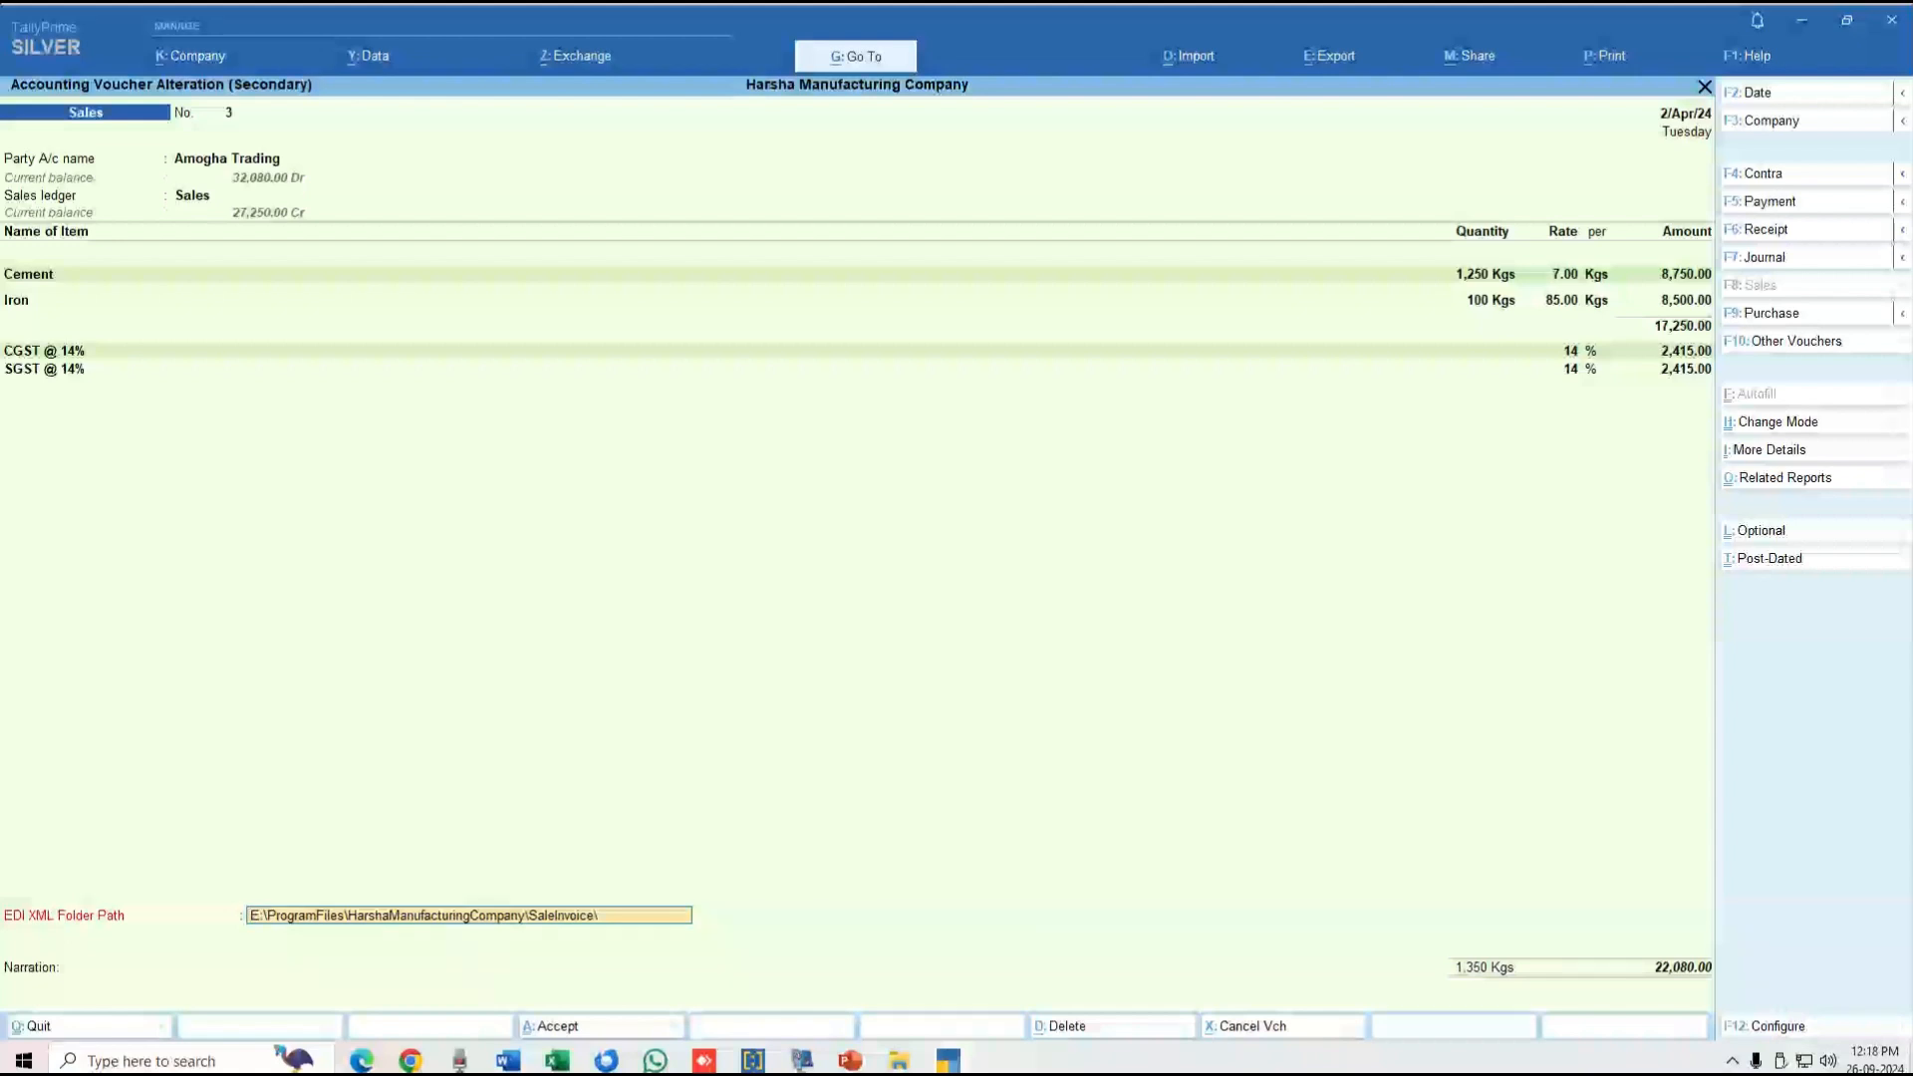
key("ctrl")
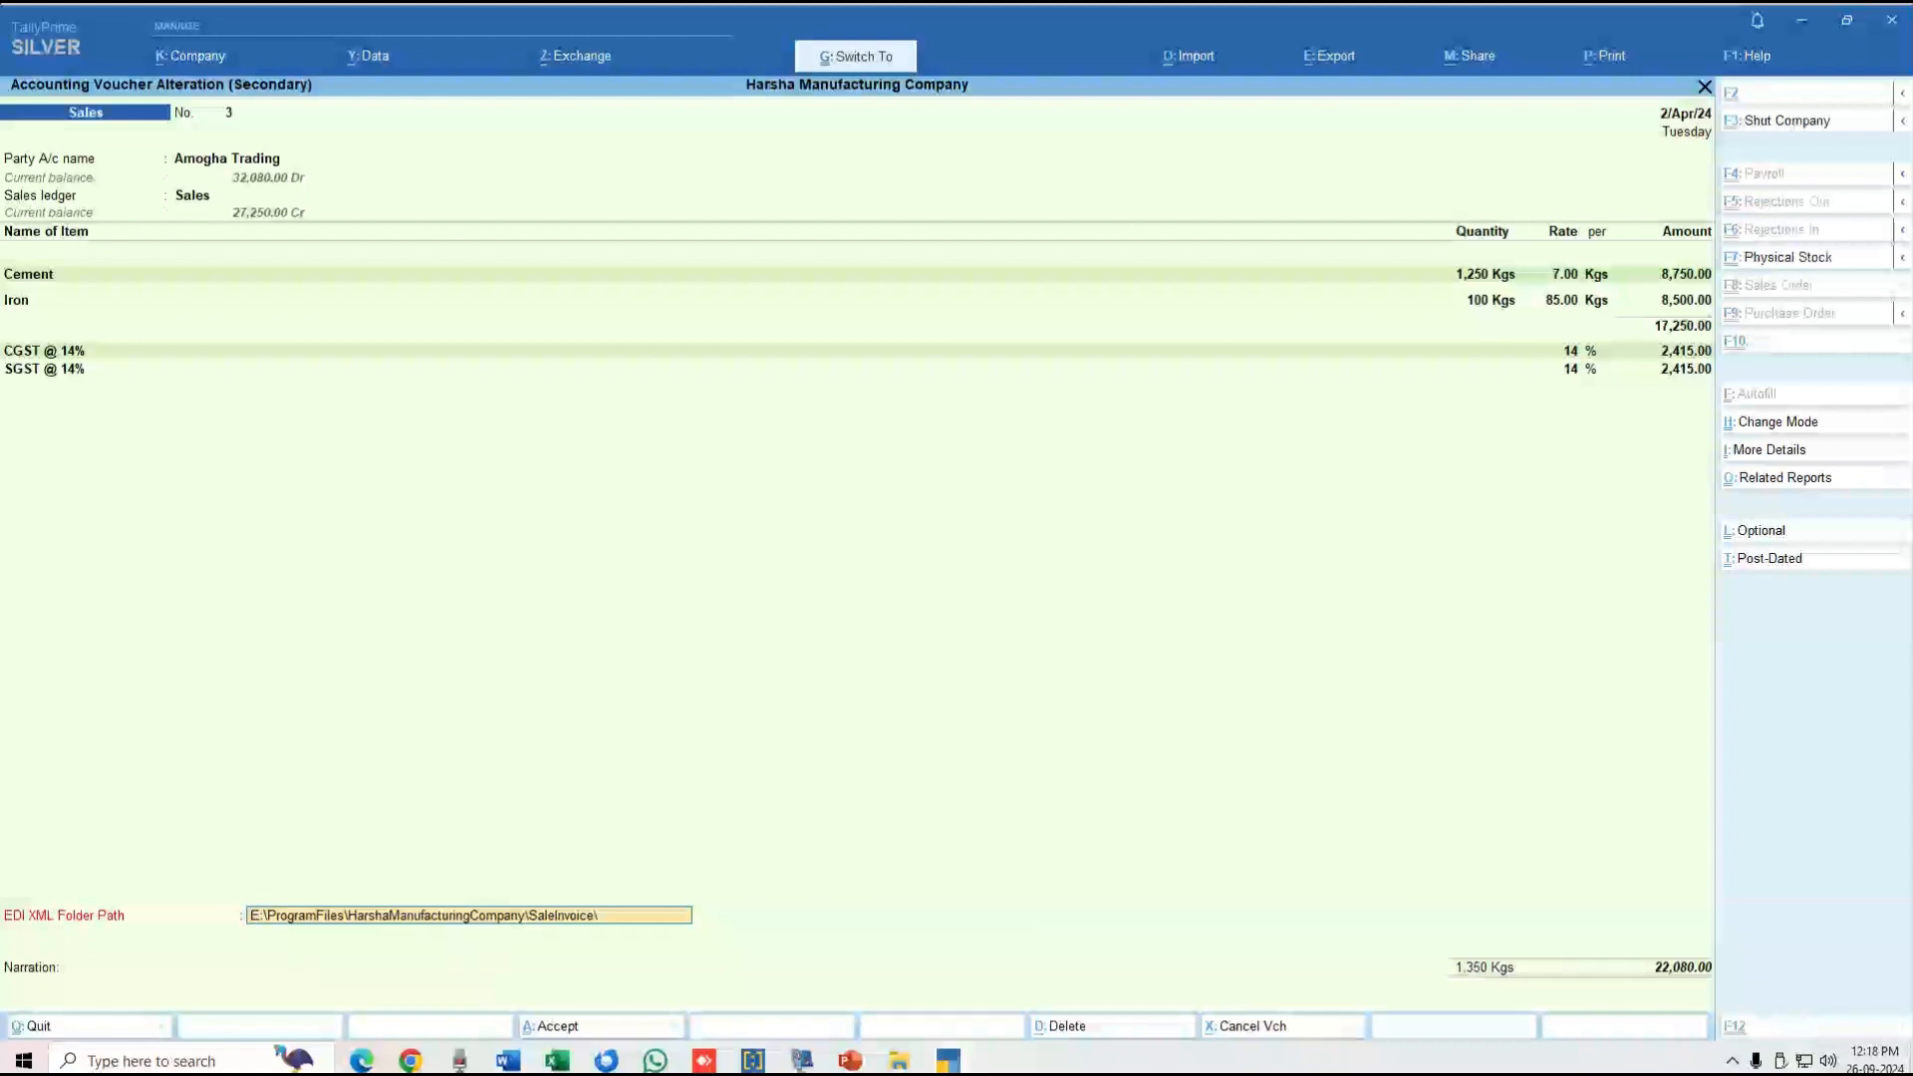
key("ctrl+a")
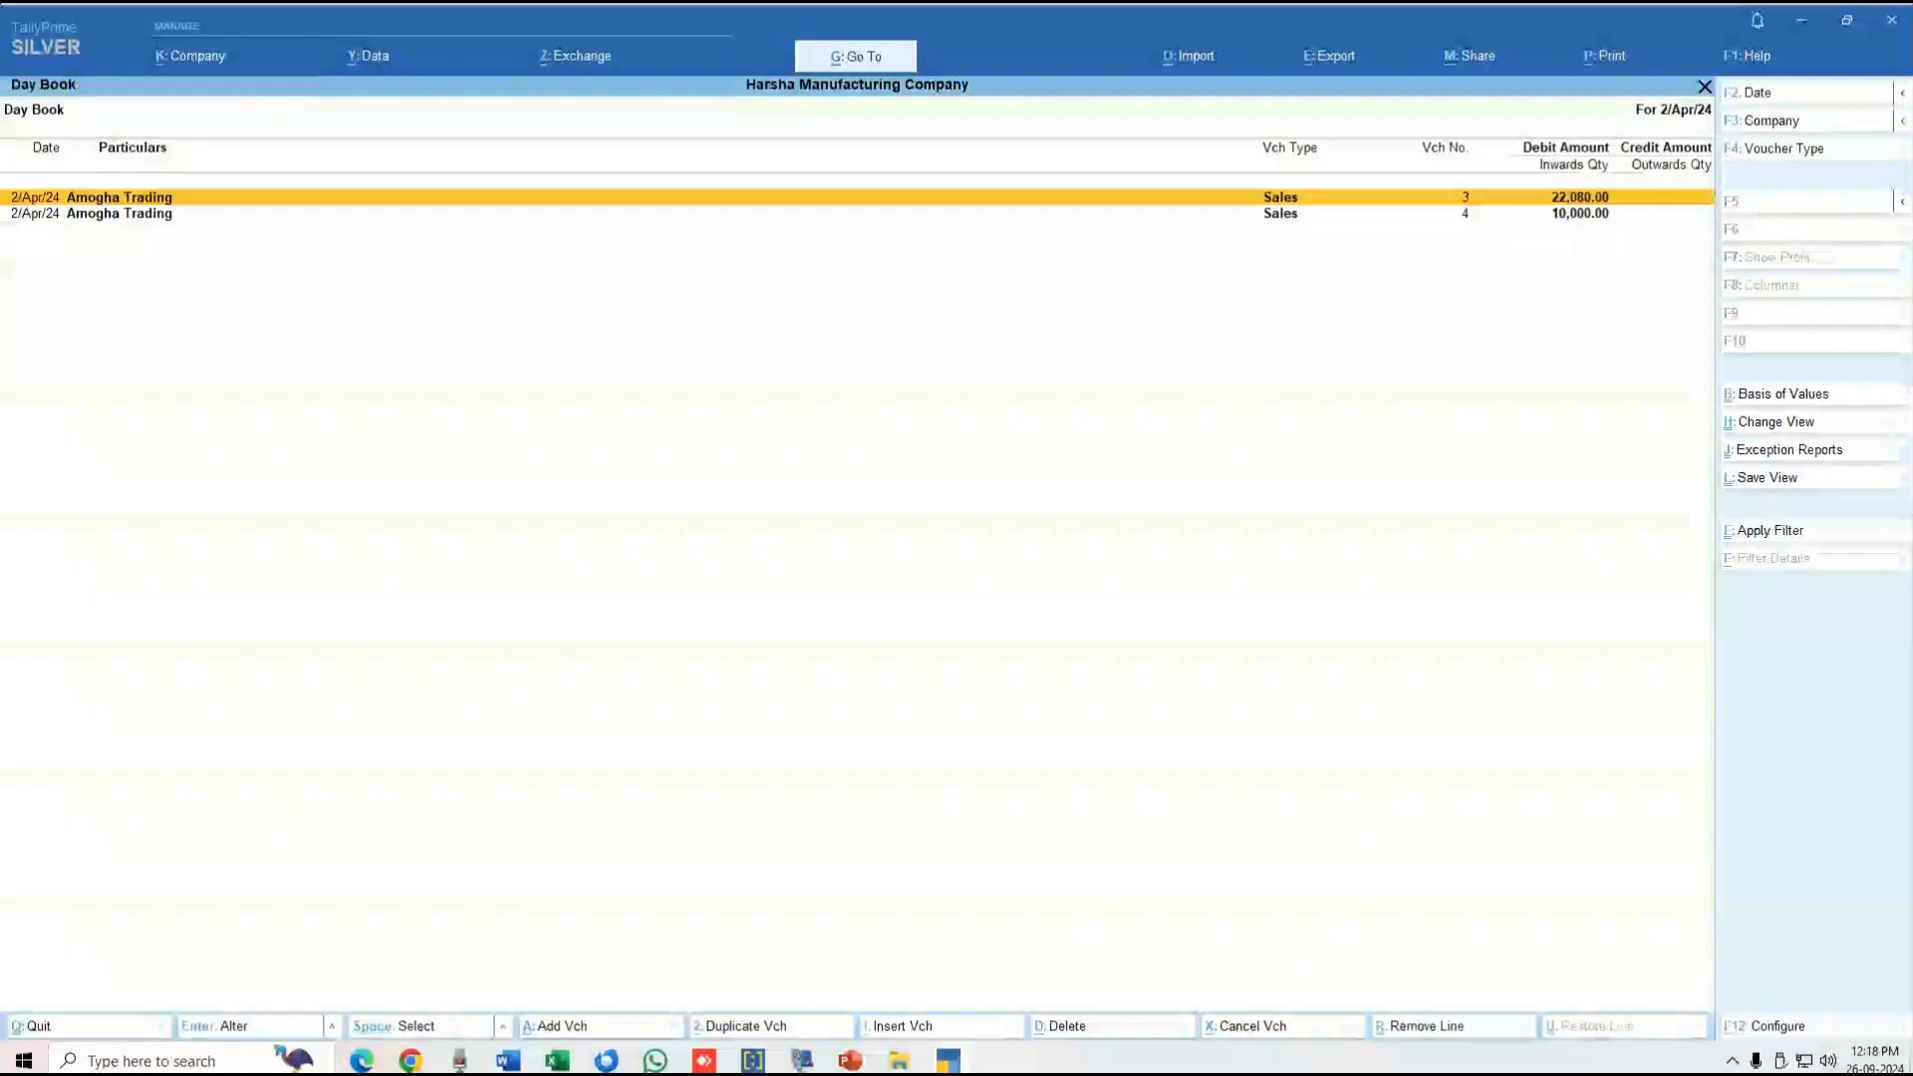
Open sales voucher 4 from the Day Book and save it again without edits.
key("Down")
key("Return")
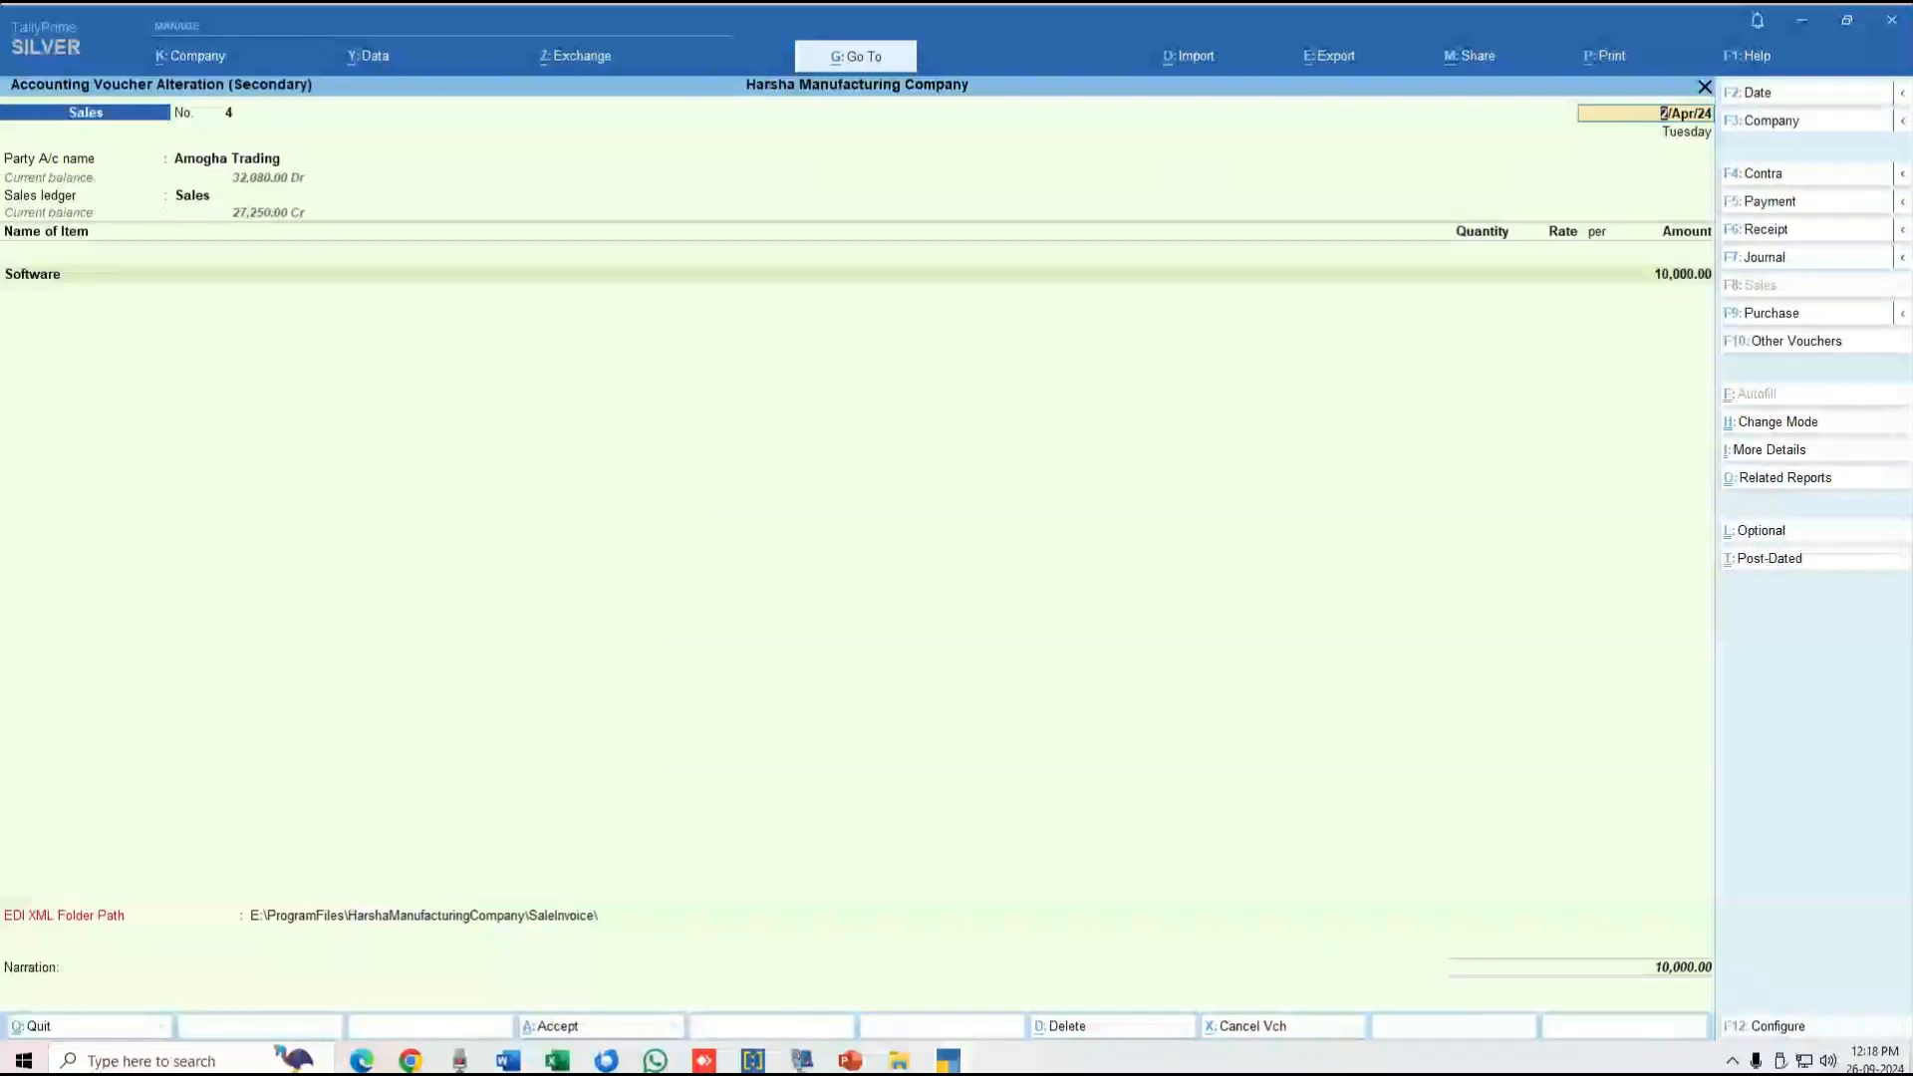
key("ctrl")
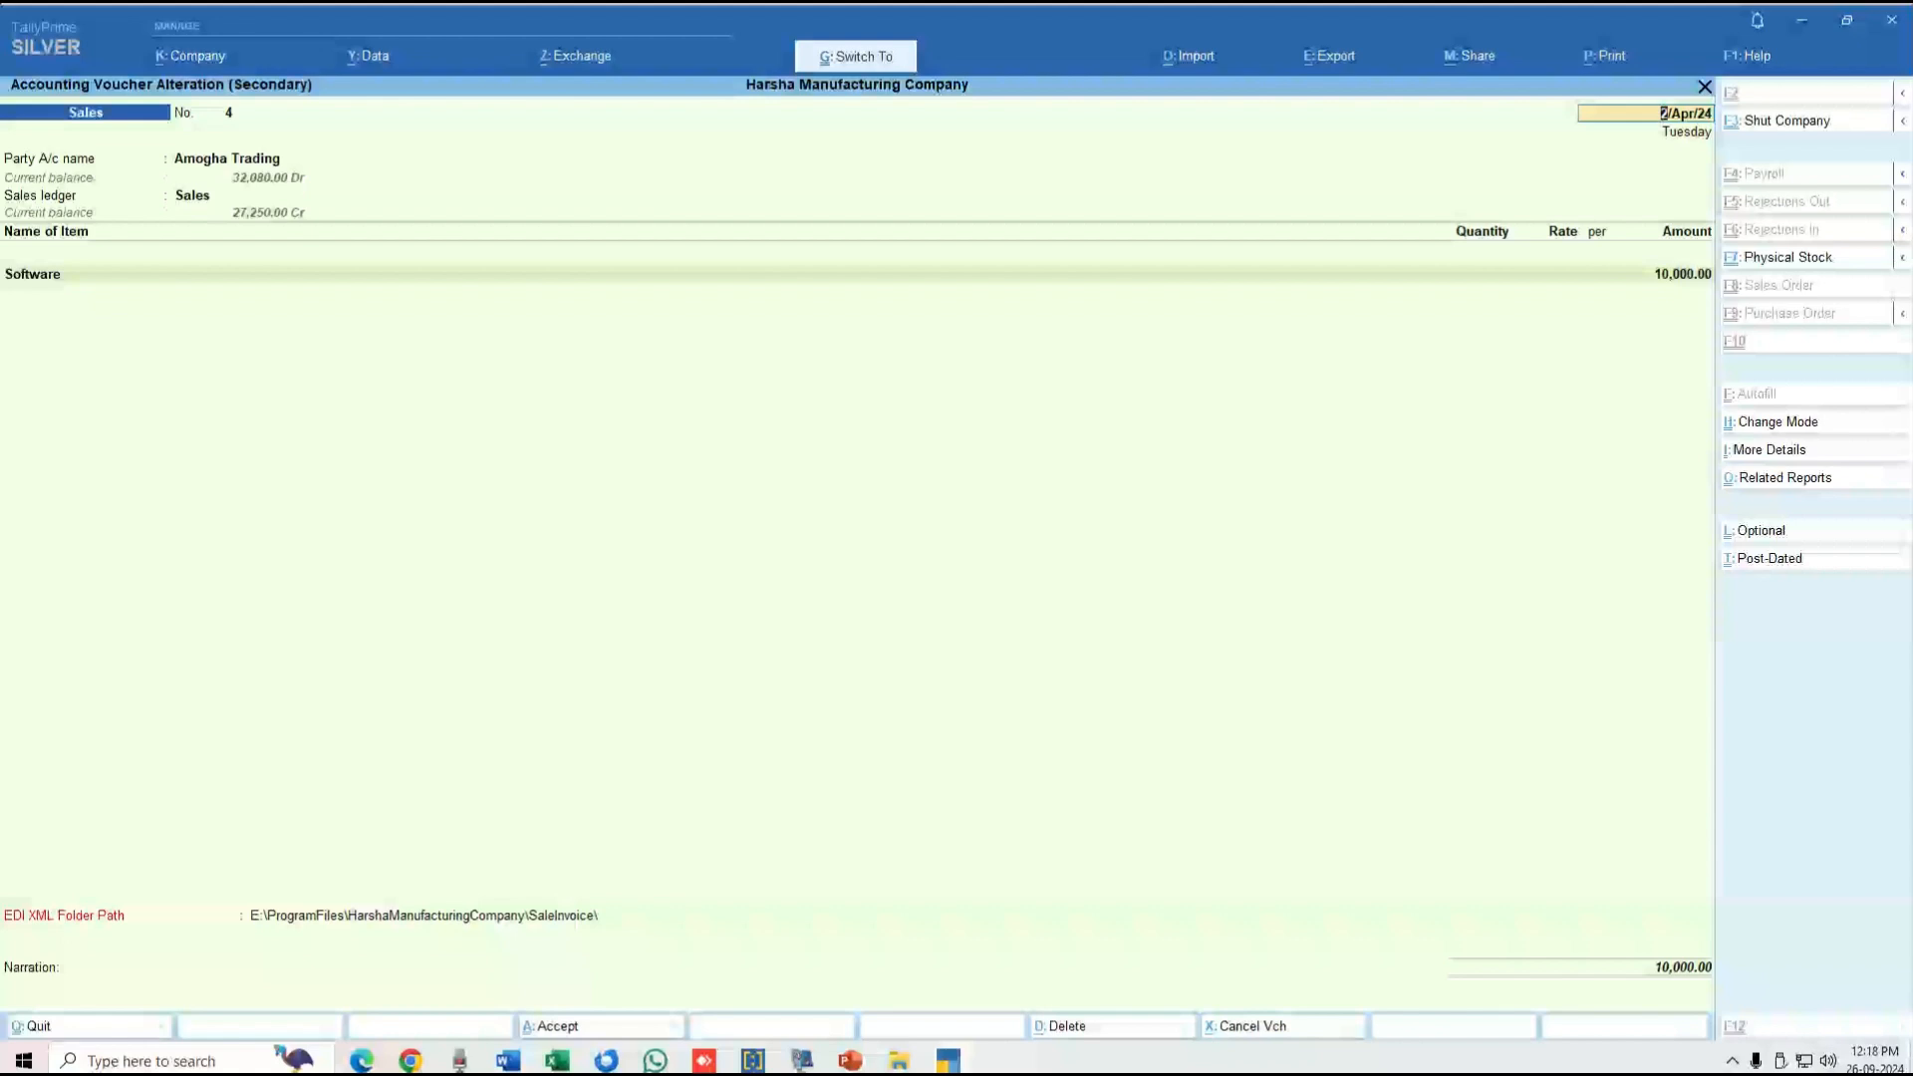
key("ctrl+a")
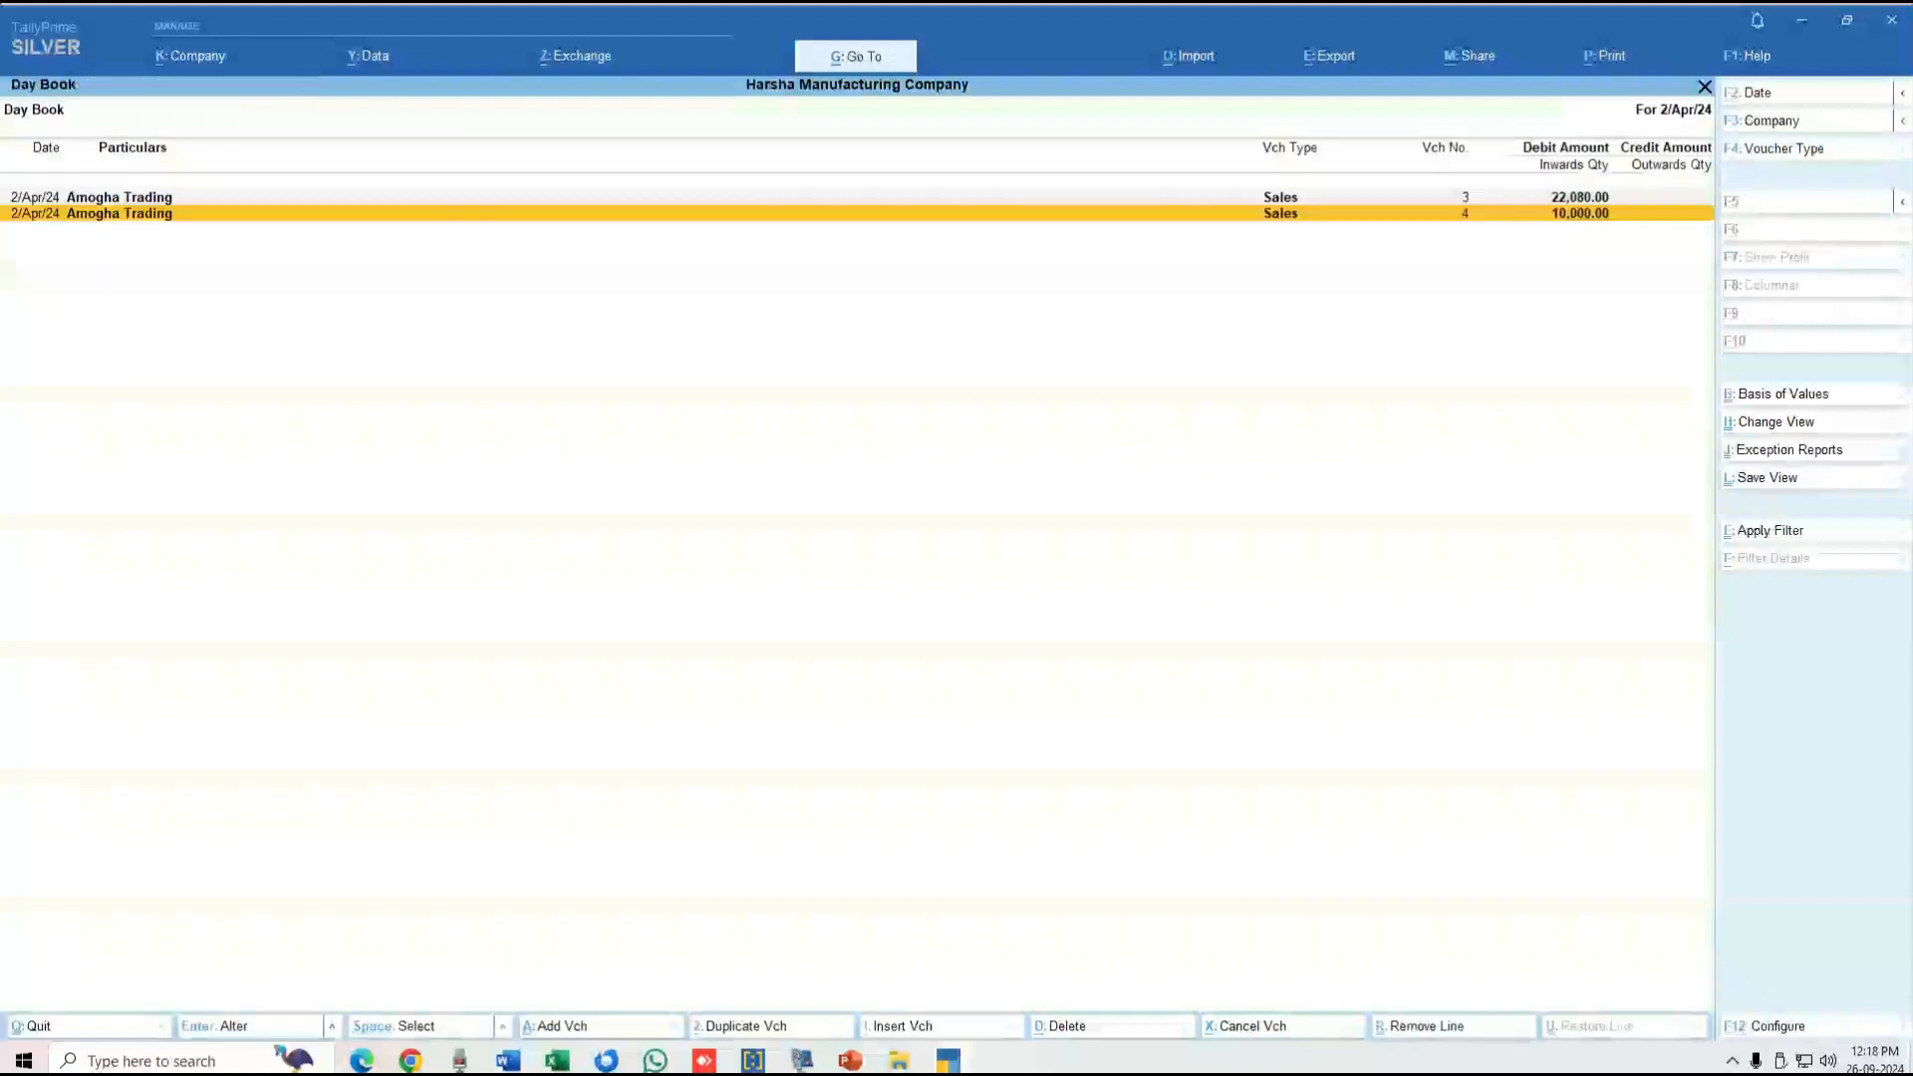
Switch to the SaleInvoice folder in File Explorer, examine the contents of 3.xml in the browser, and close it.
mouse_move(899, 1061)
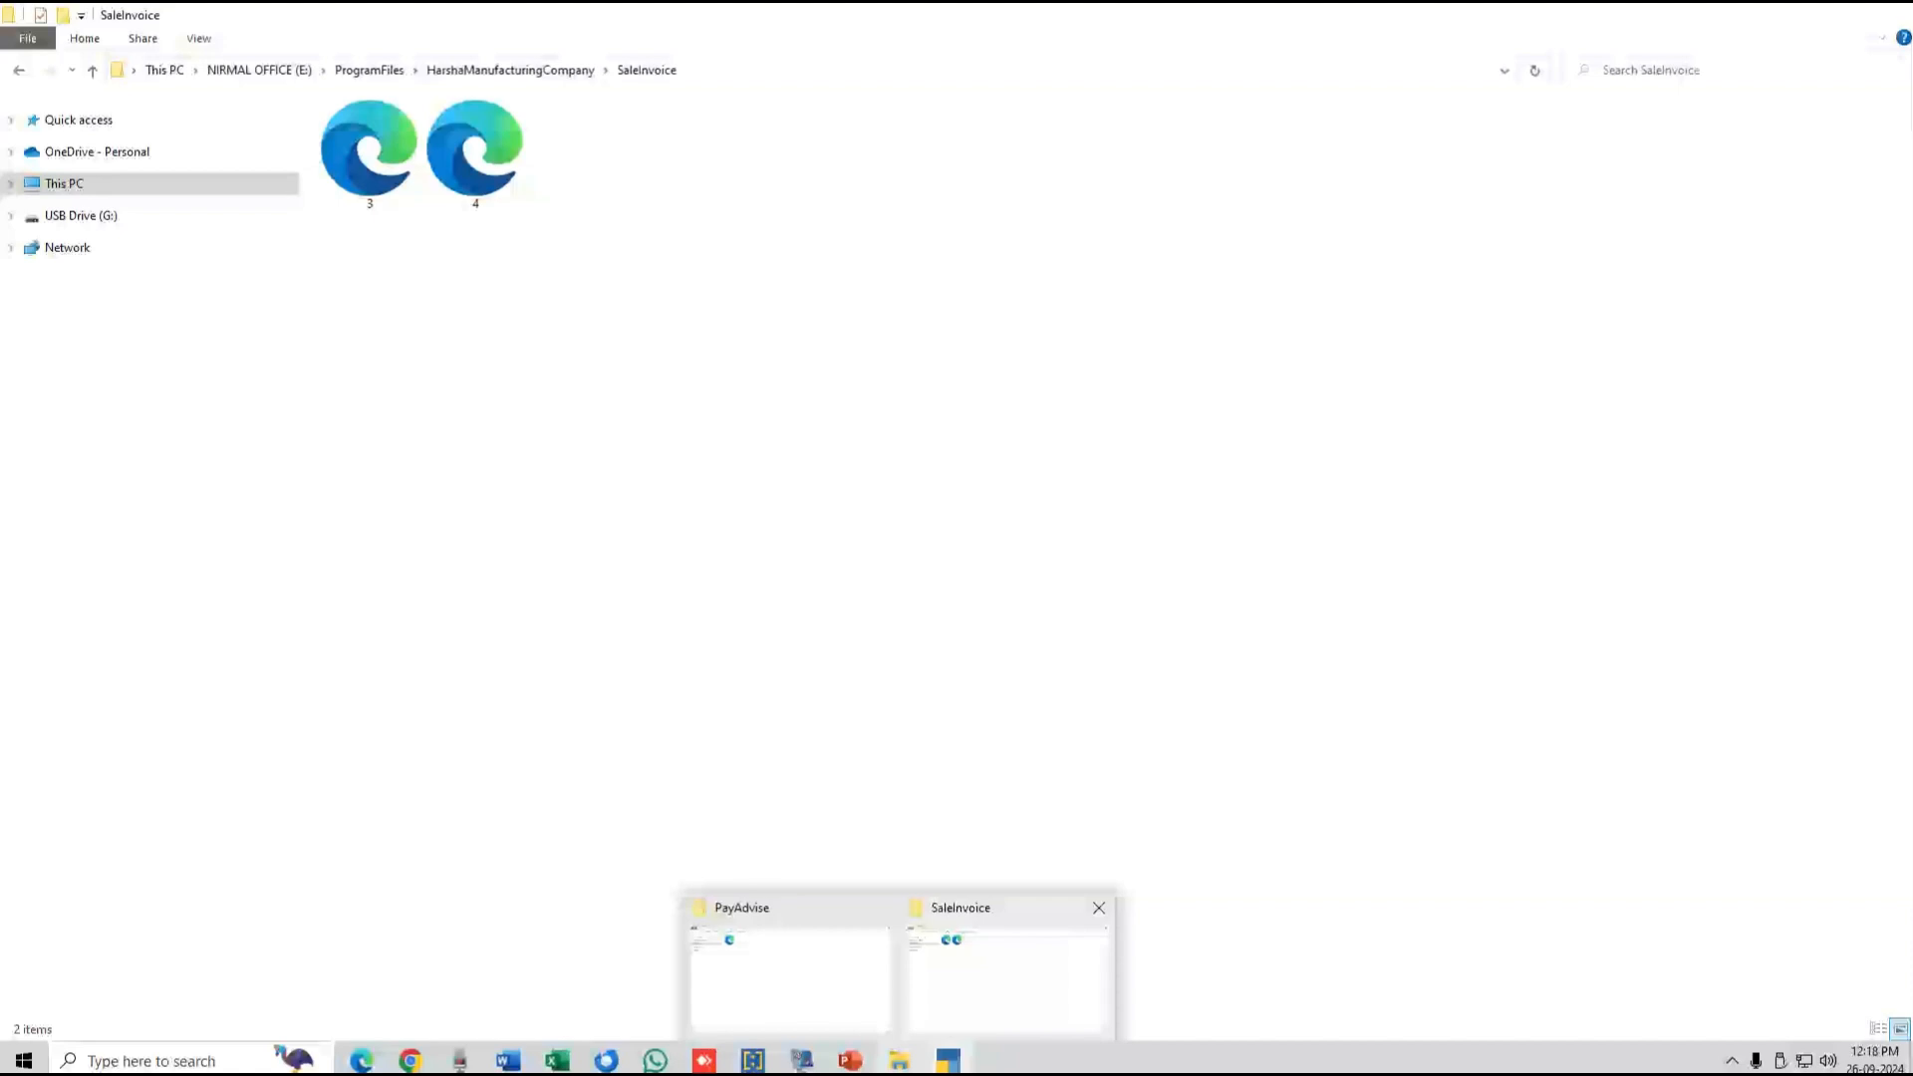
left_click(1008, 981)
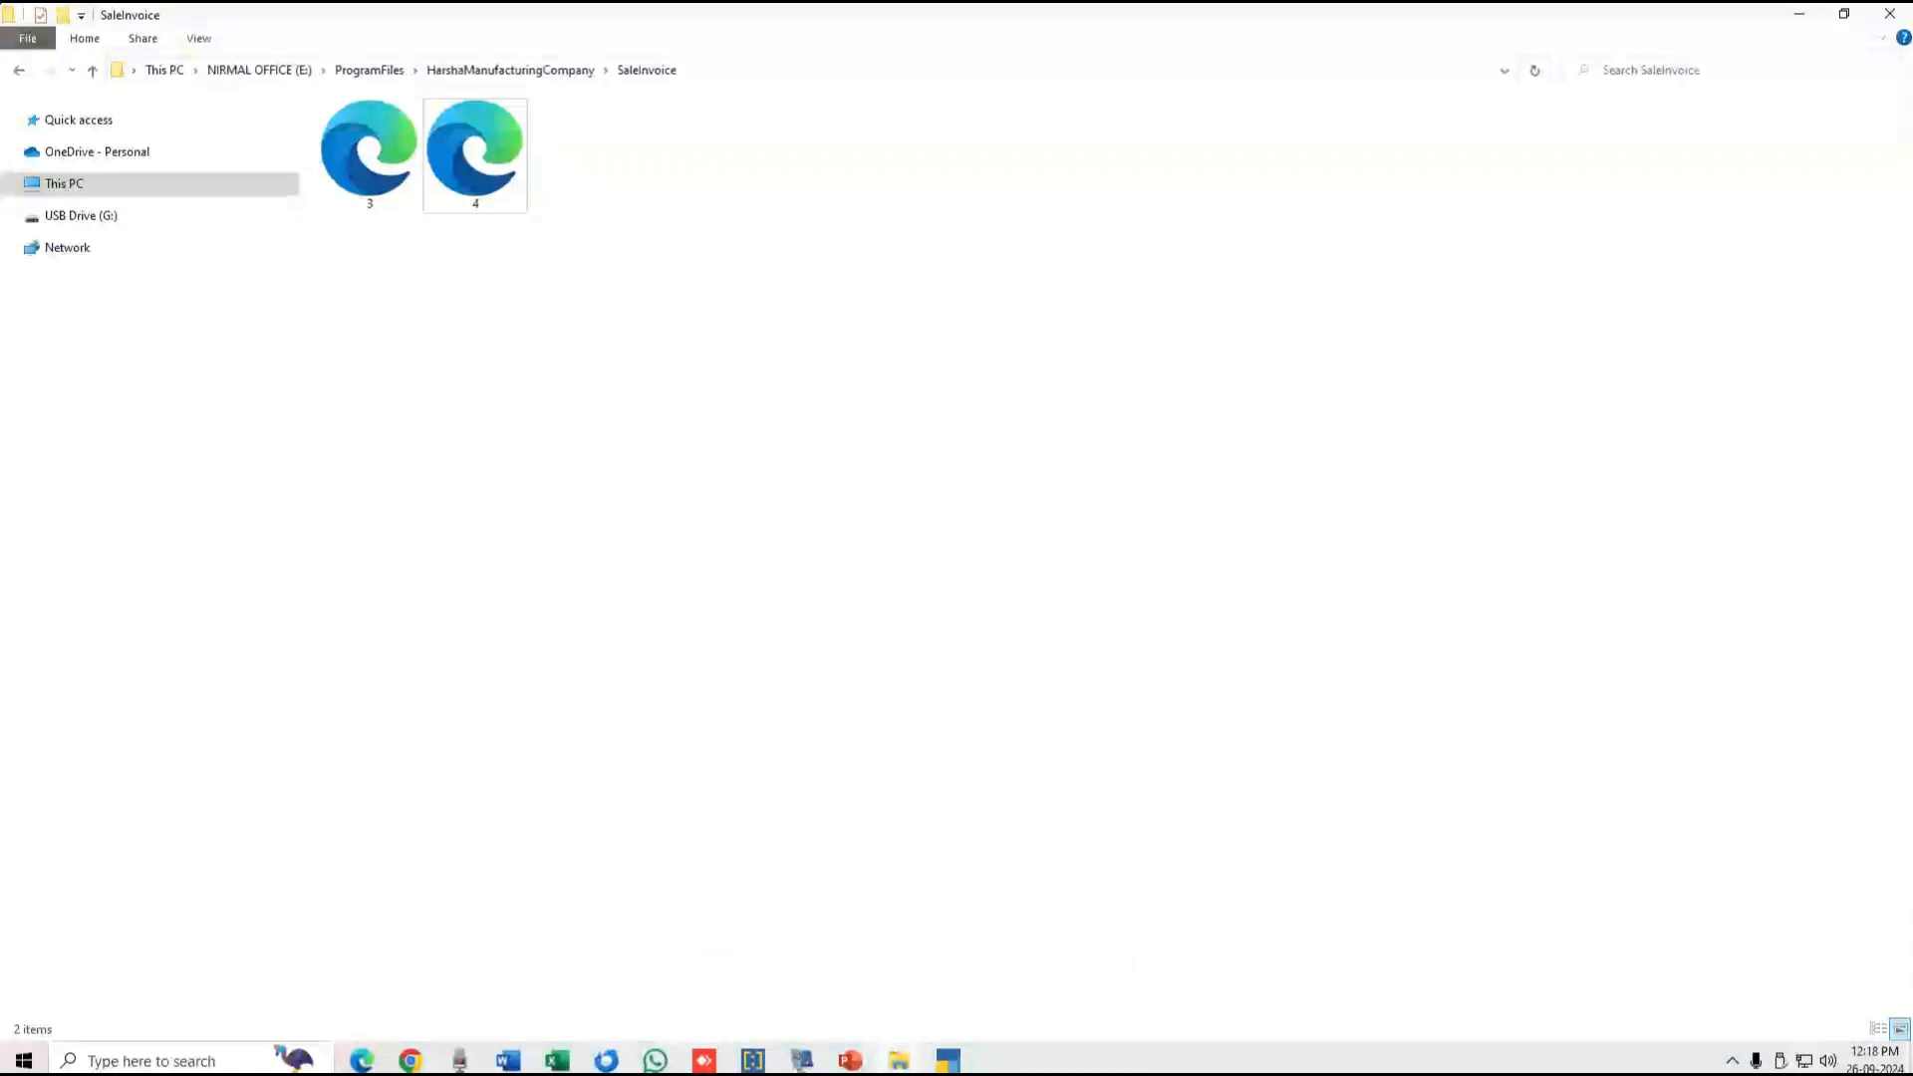
left_click(370, 155)
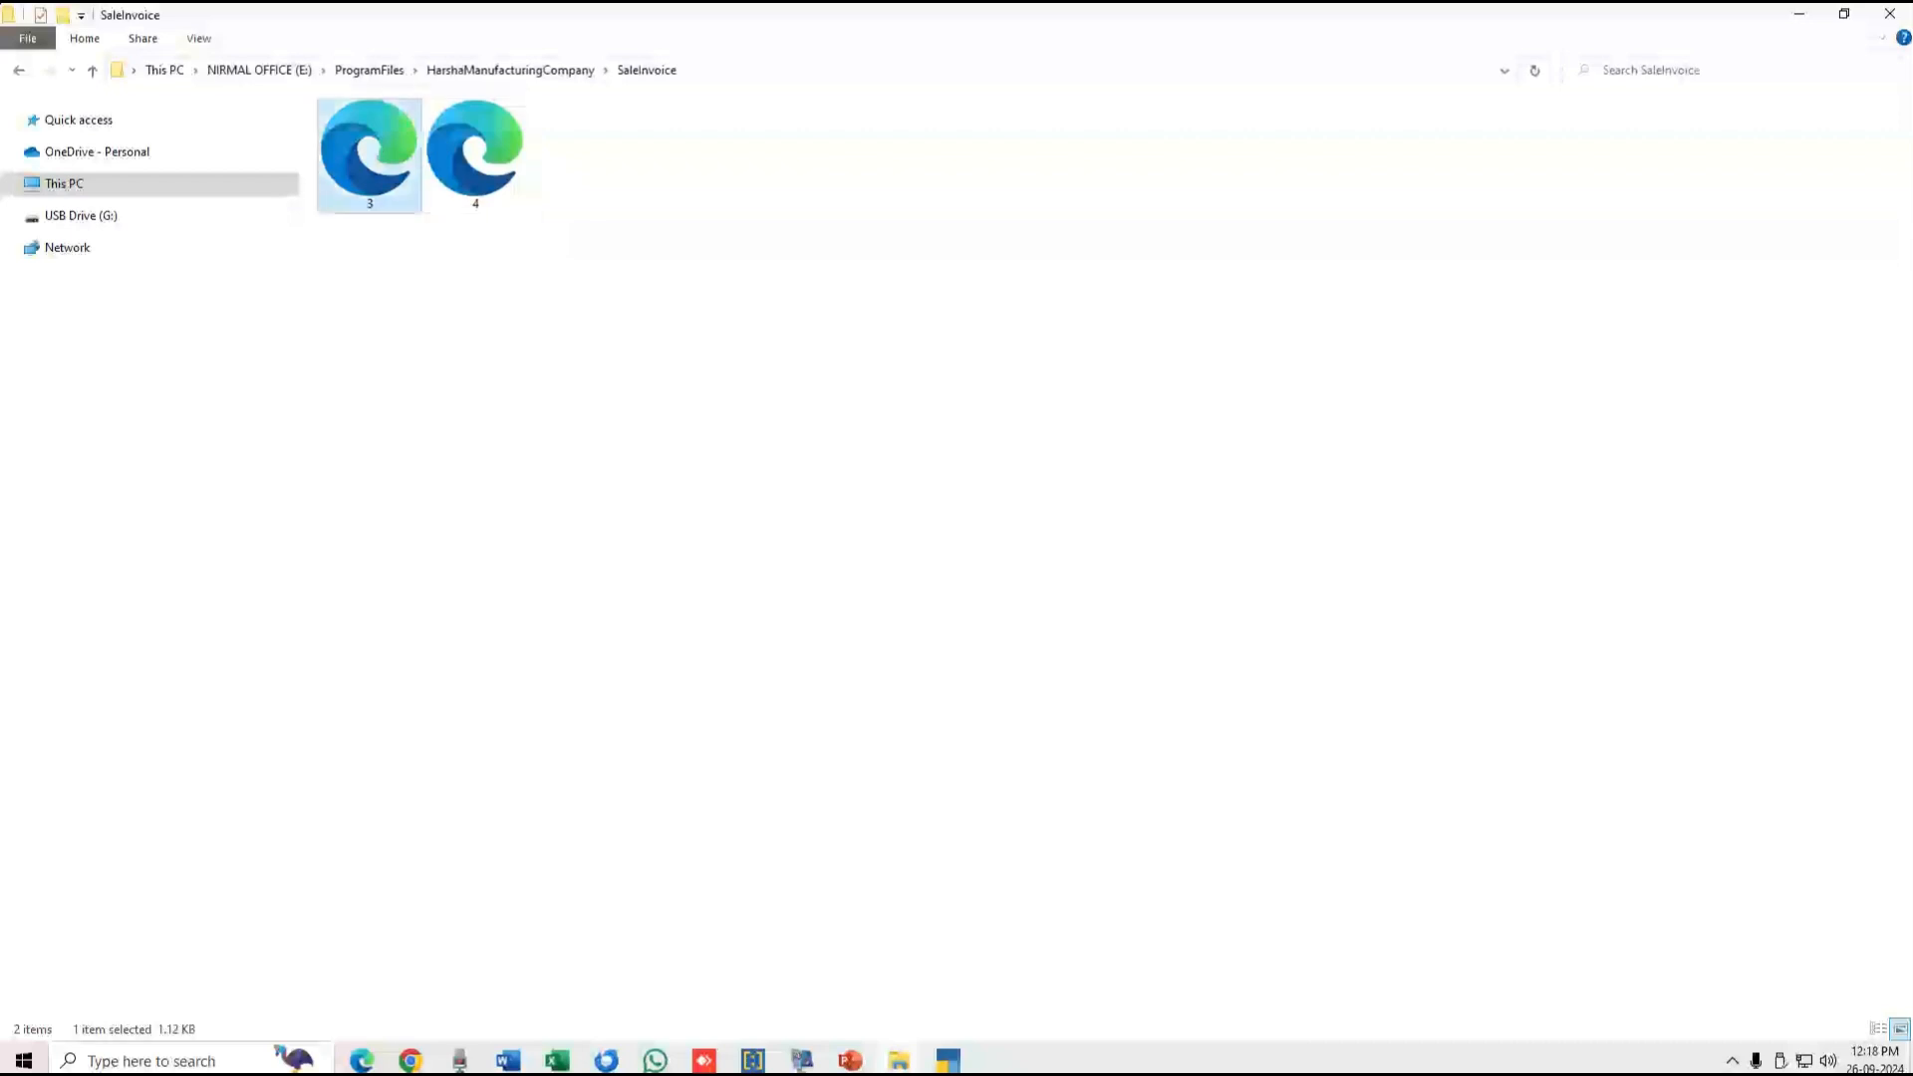
double_click(360, 144)
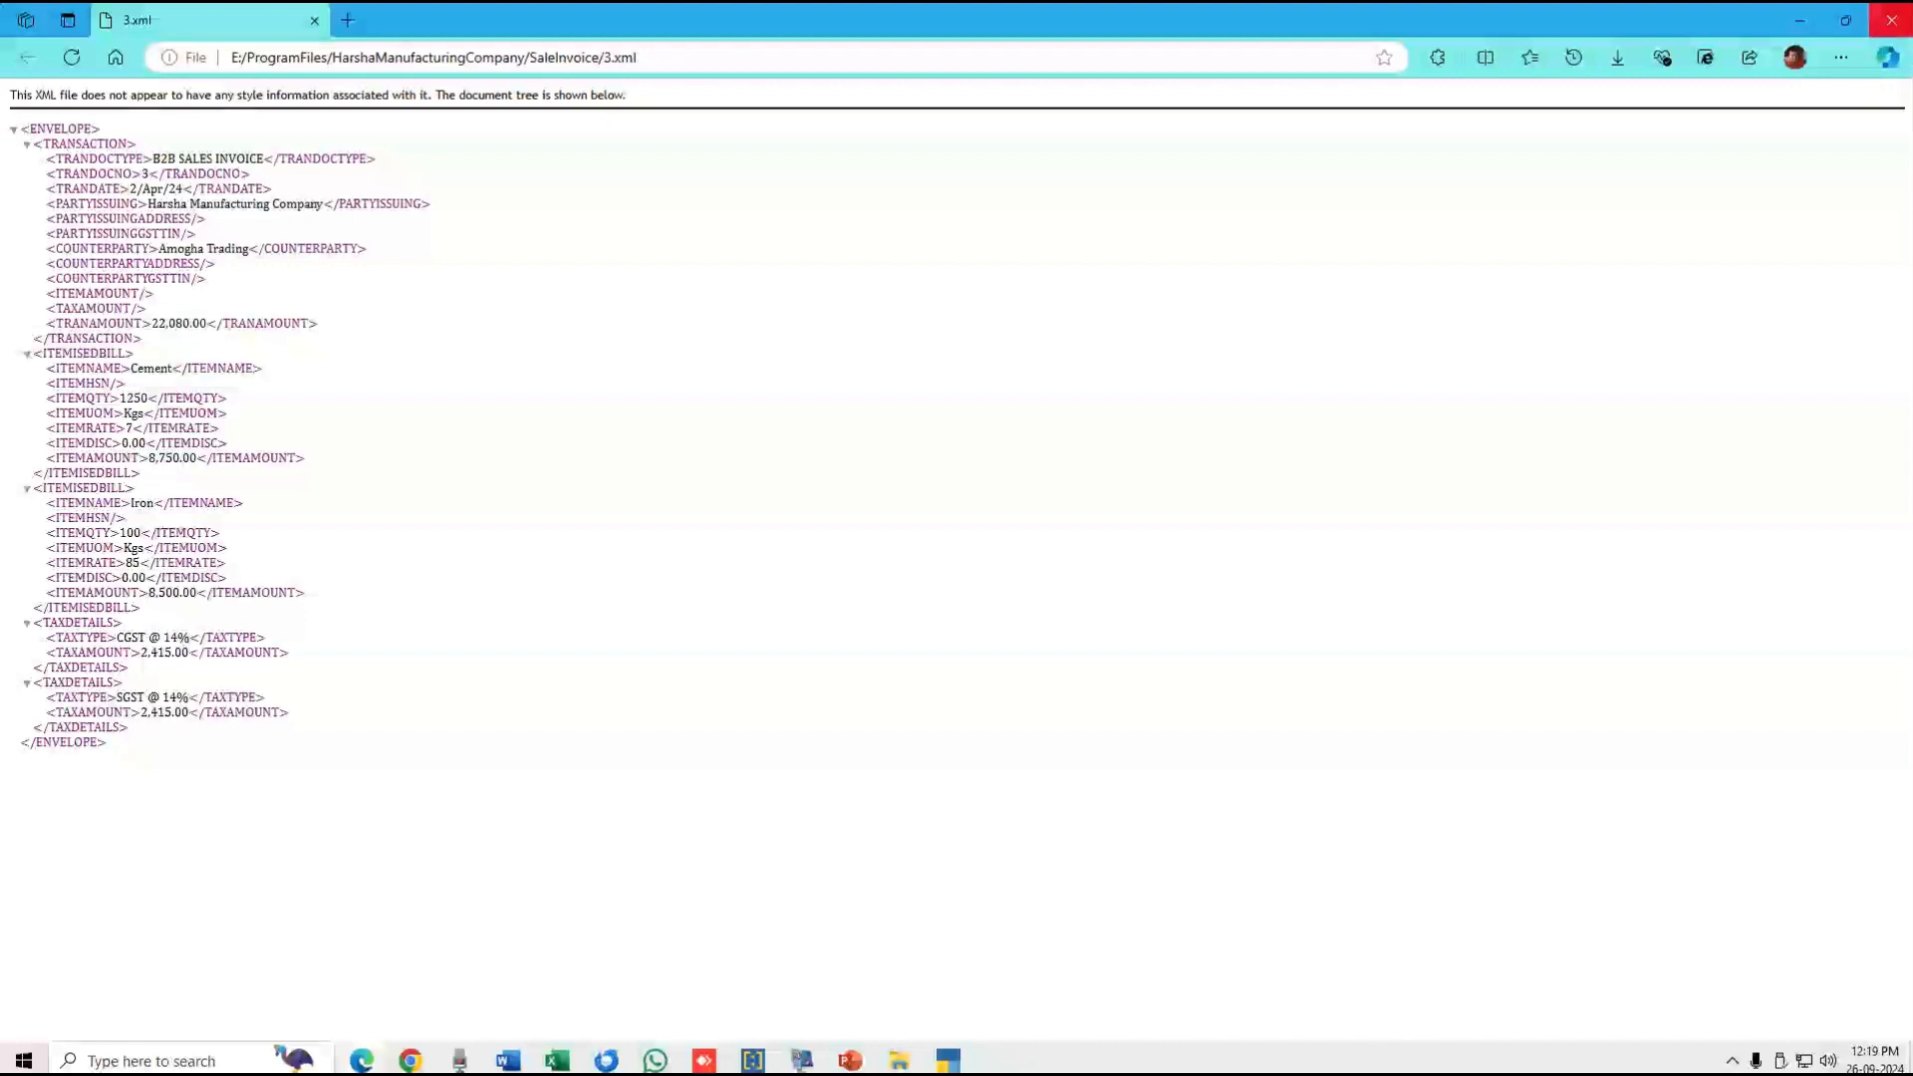
left_click(1891, 20)
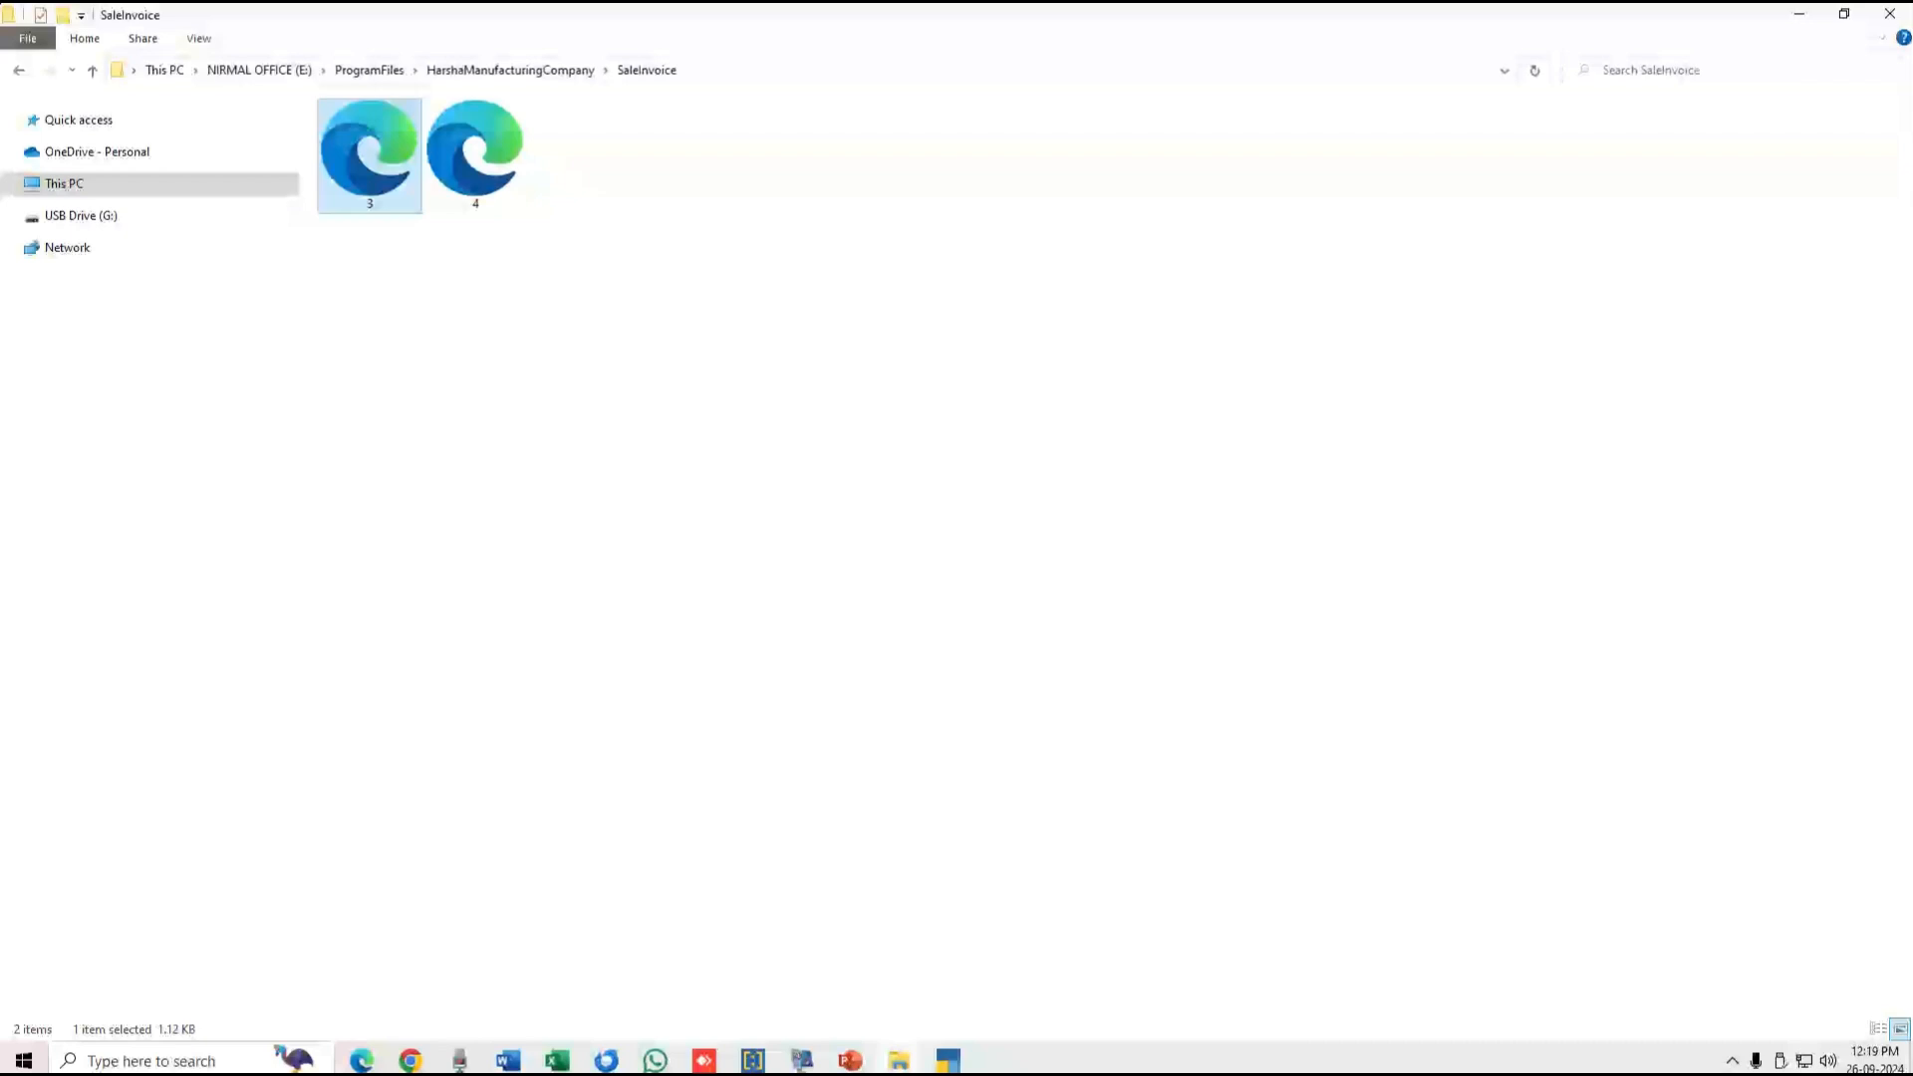
Copy the full path of the invoice file 3.xml from its properties and switch back to TallyPrime.
right_click(374, 175)
left_click(436, 593)
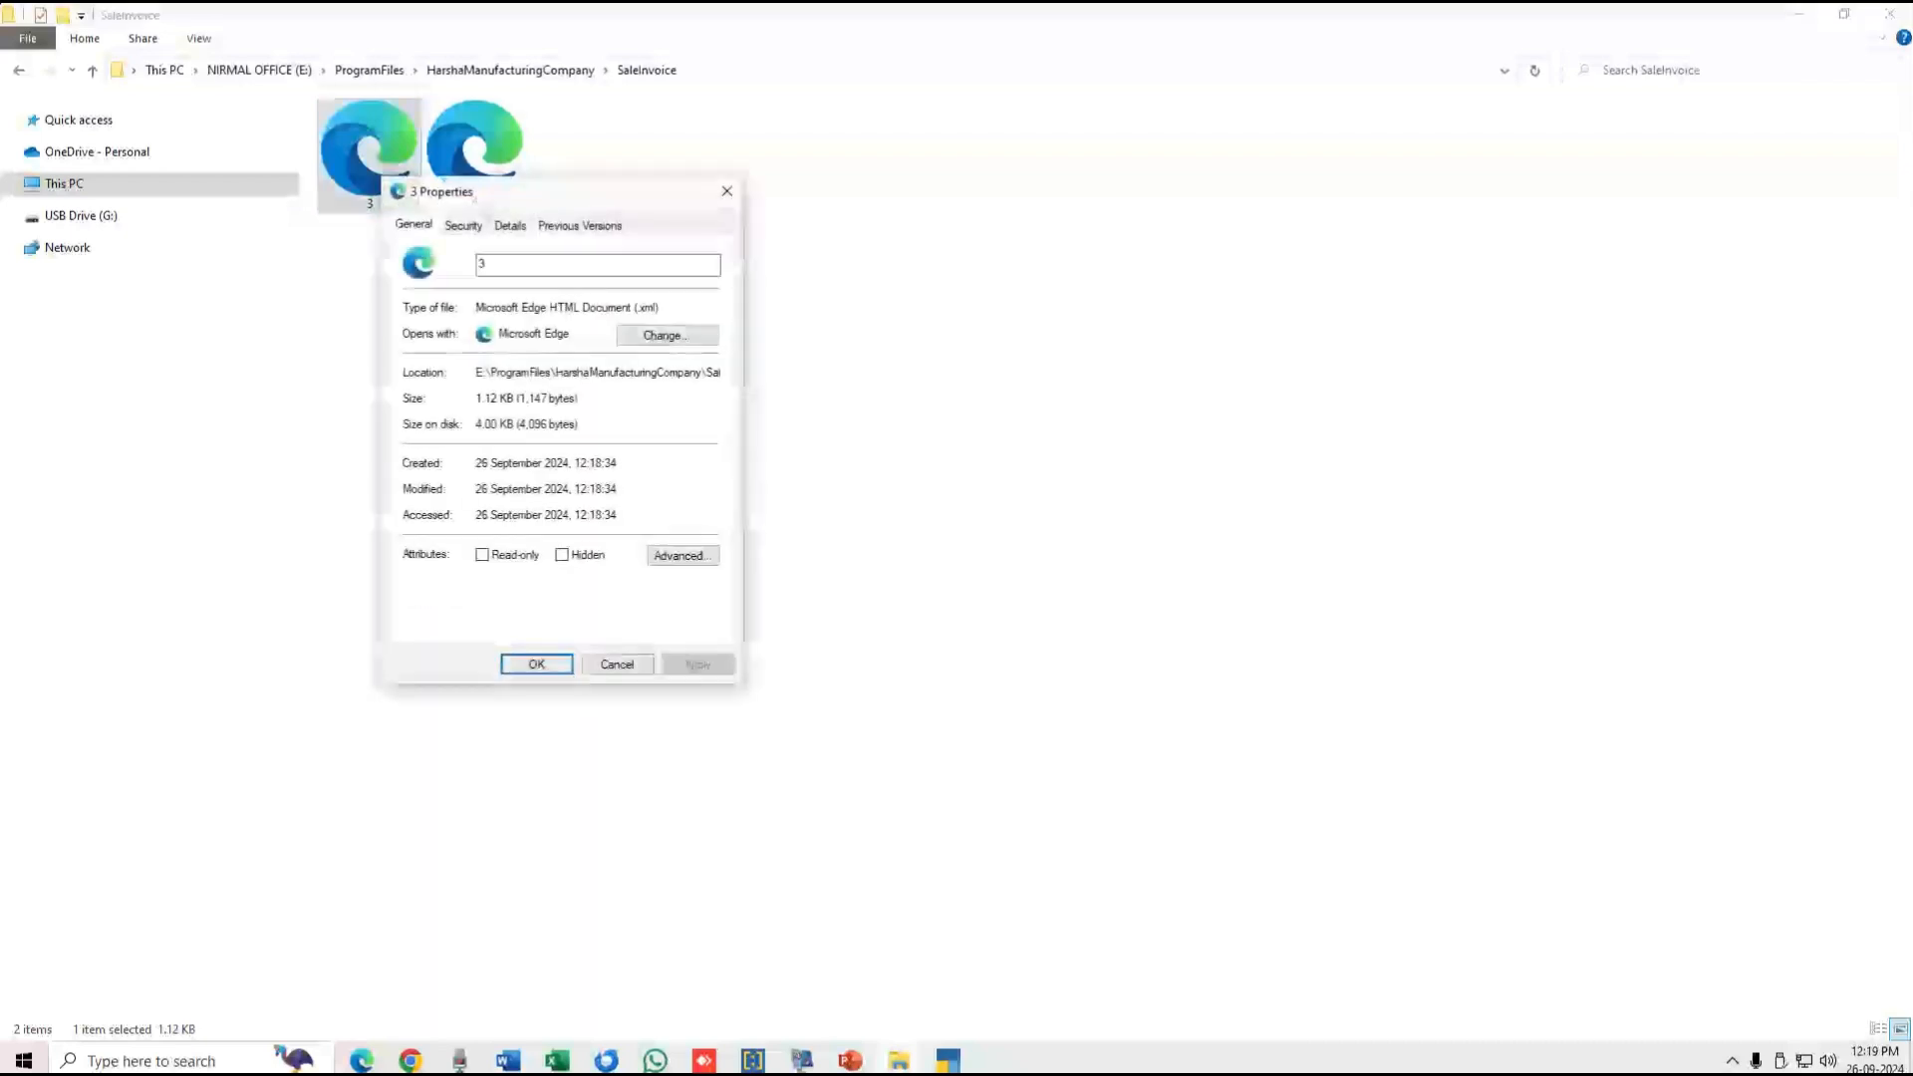
left_click(463, 225)
key("shift+Tab")
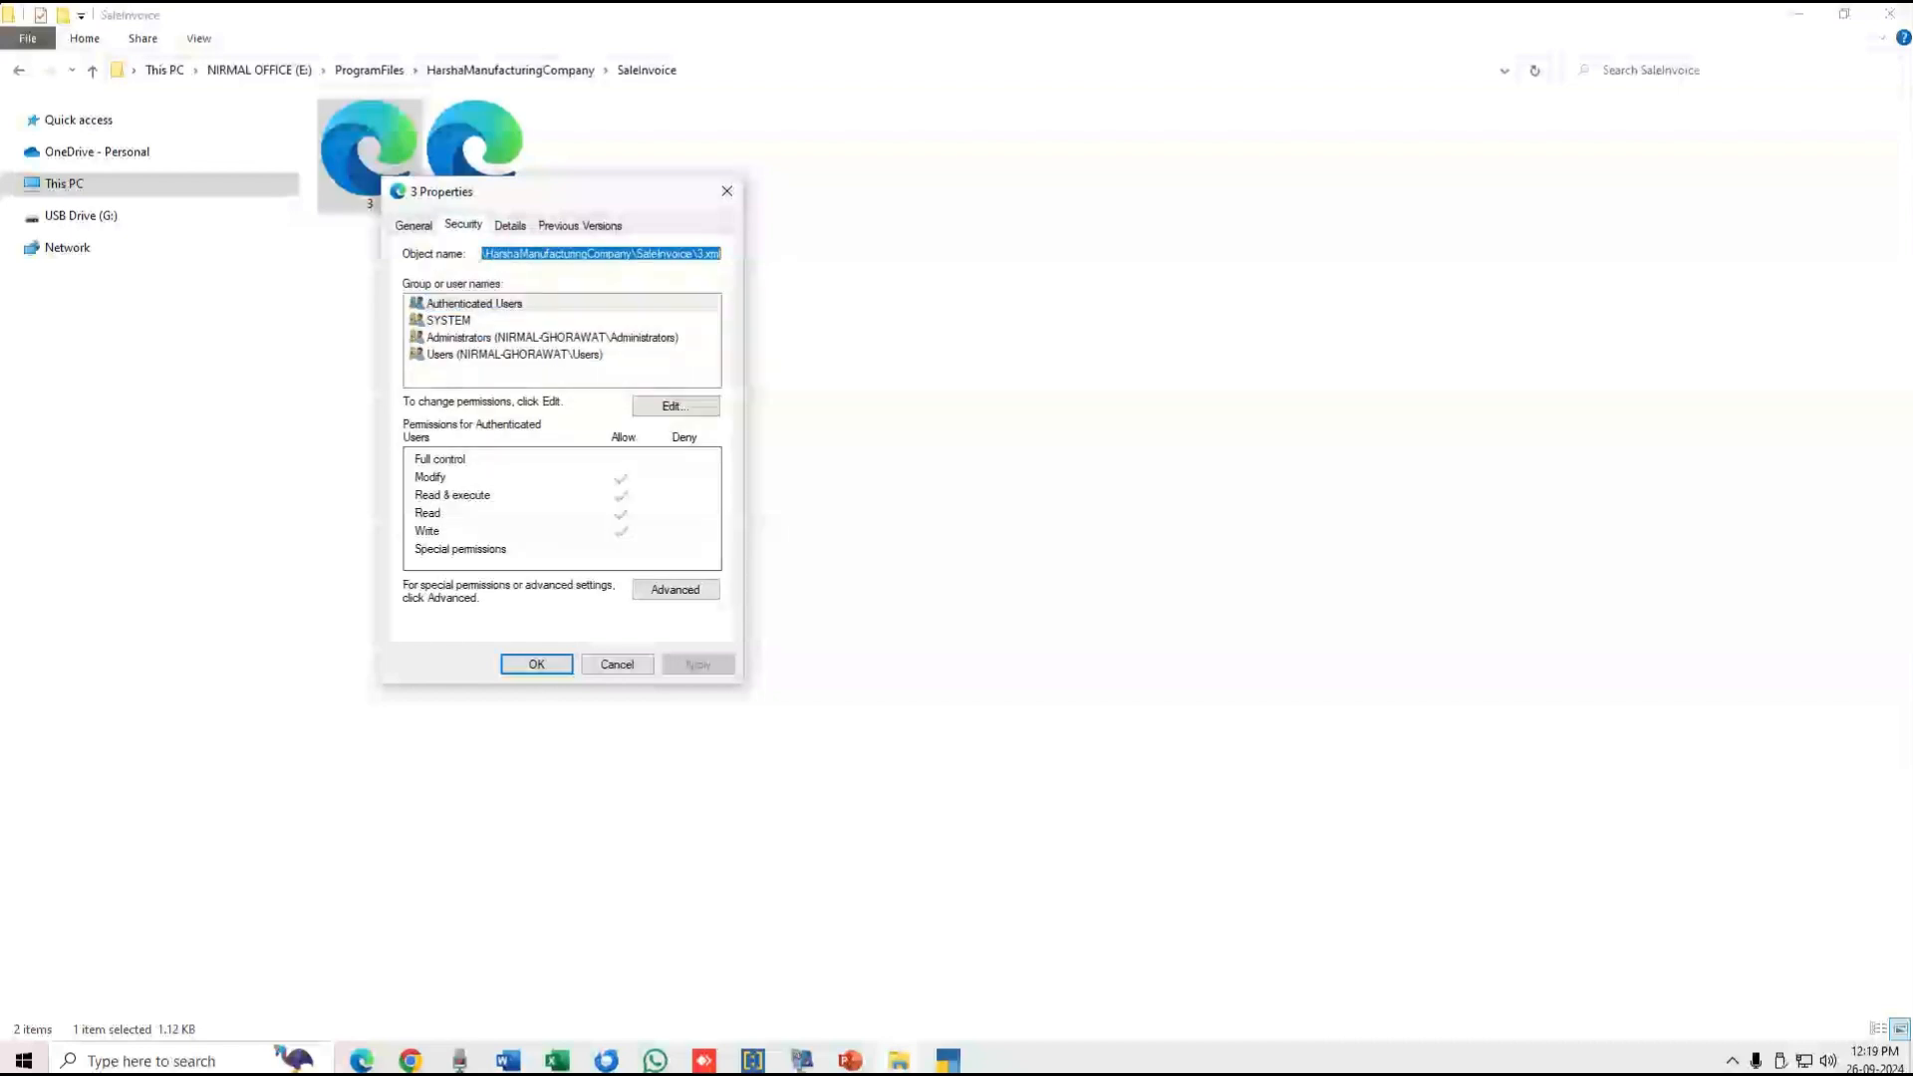
key("Escape")
key("alt+Tab")
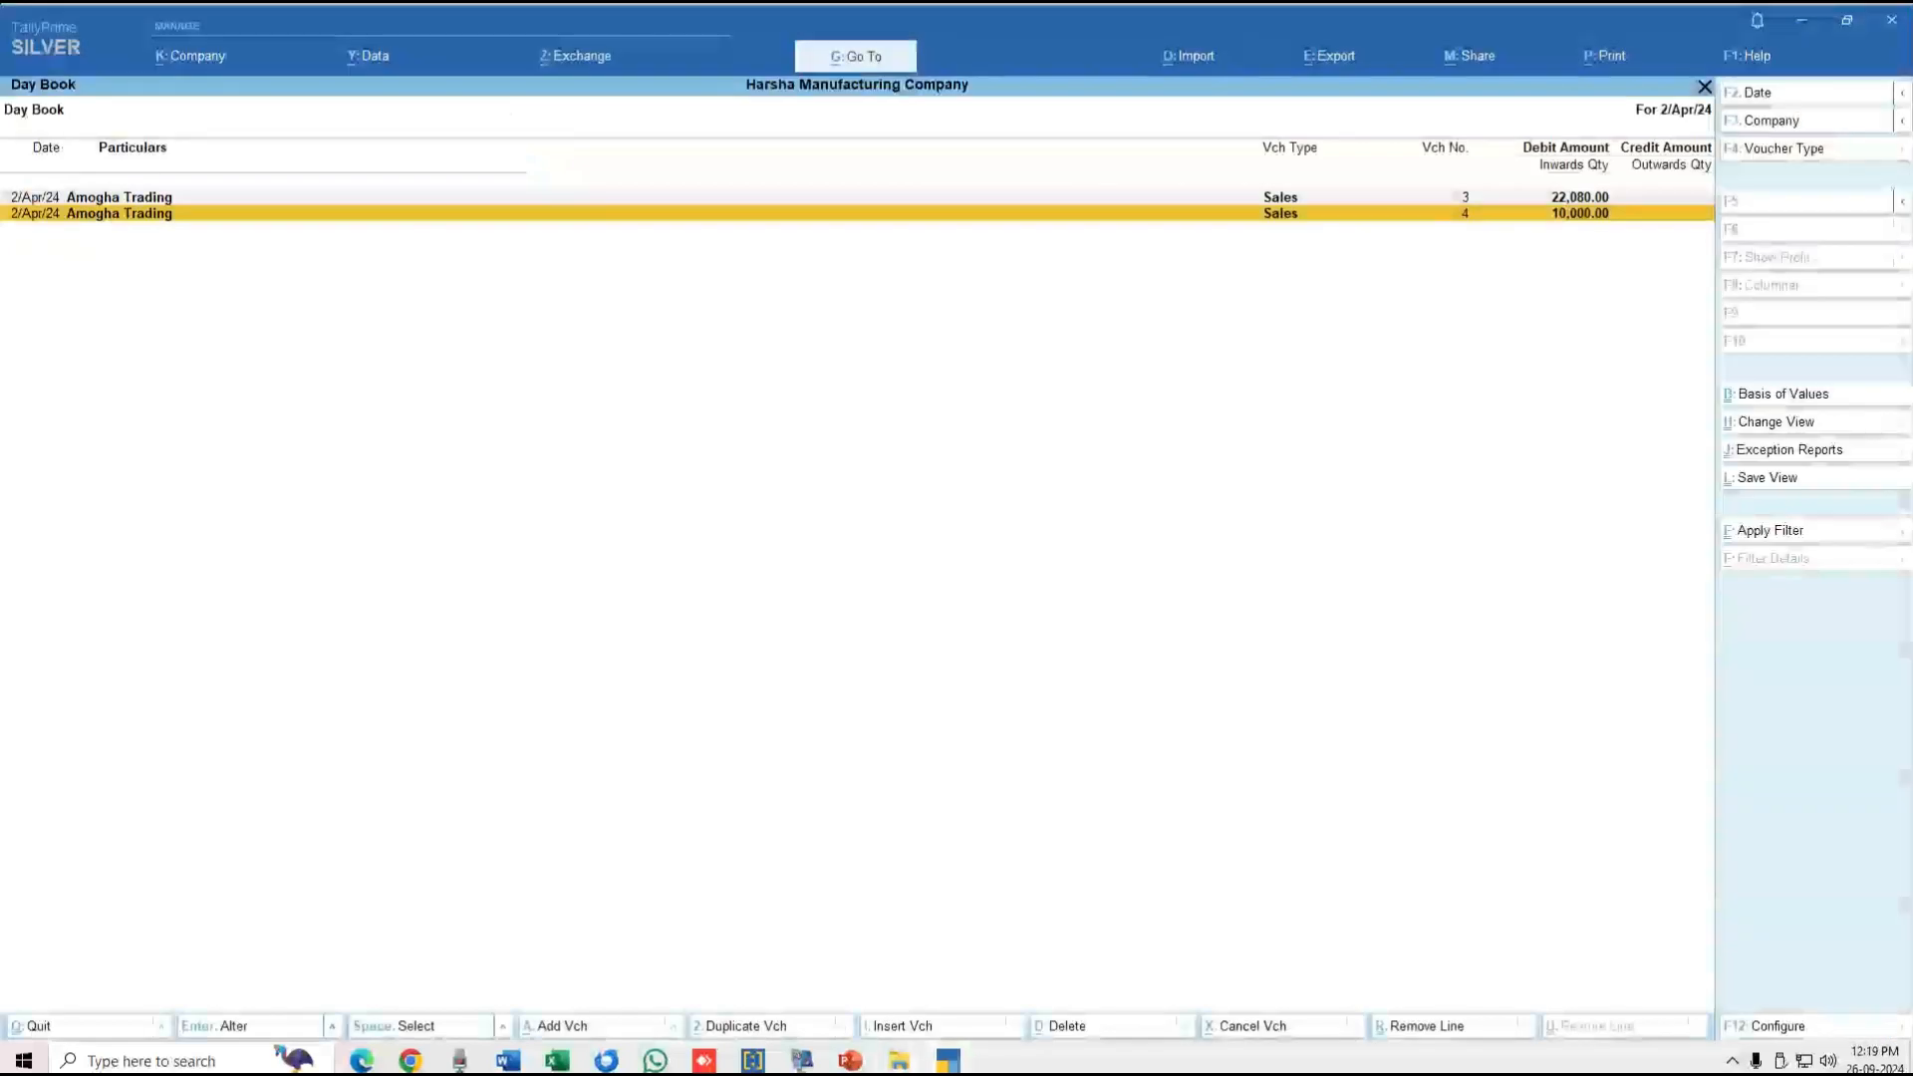
Leave the Day Book and start a new purchase voucher in the Amogha Trading company.
key("Escape")
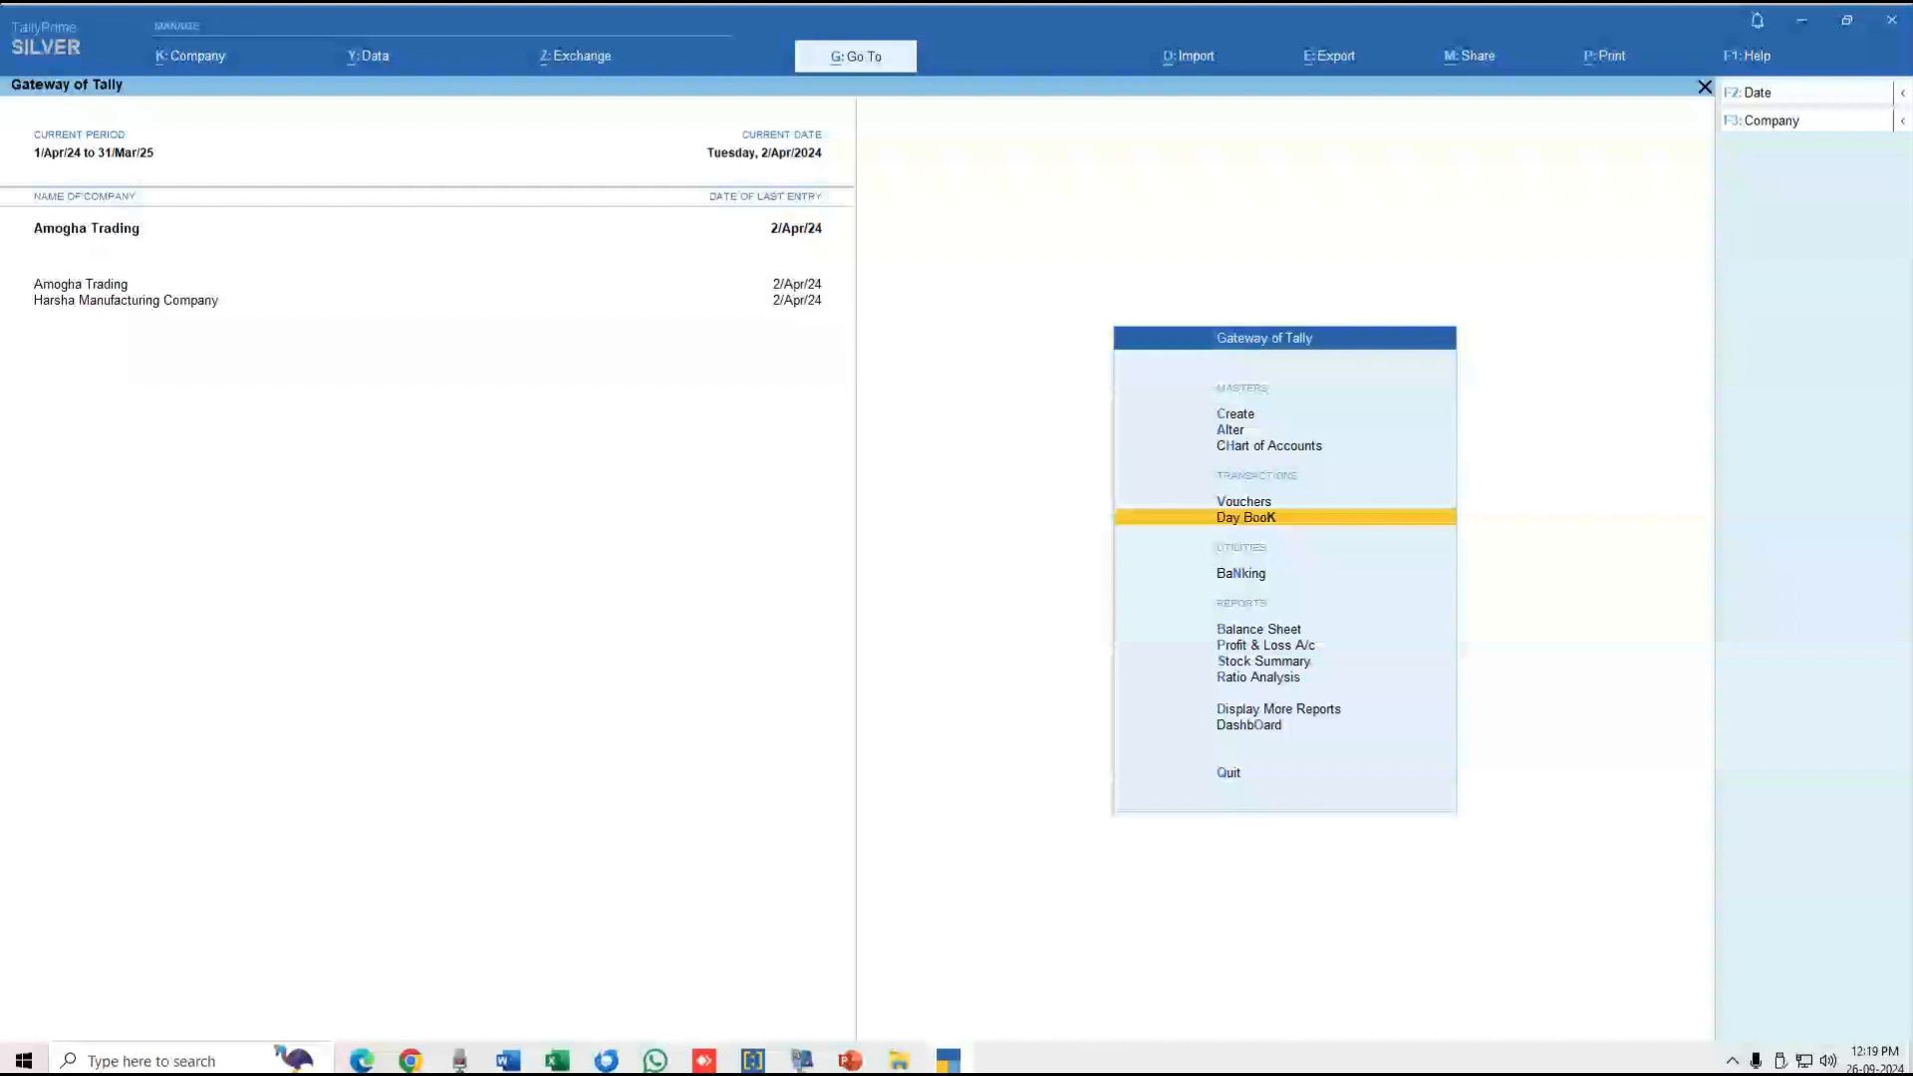
key("Up")
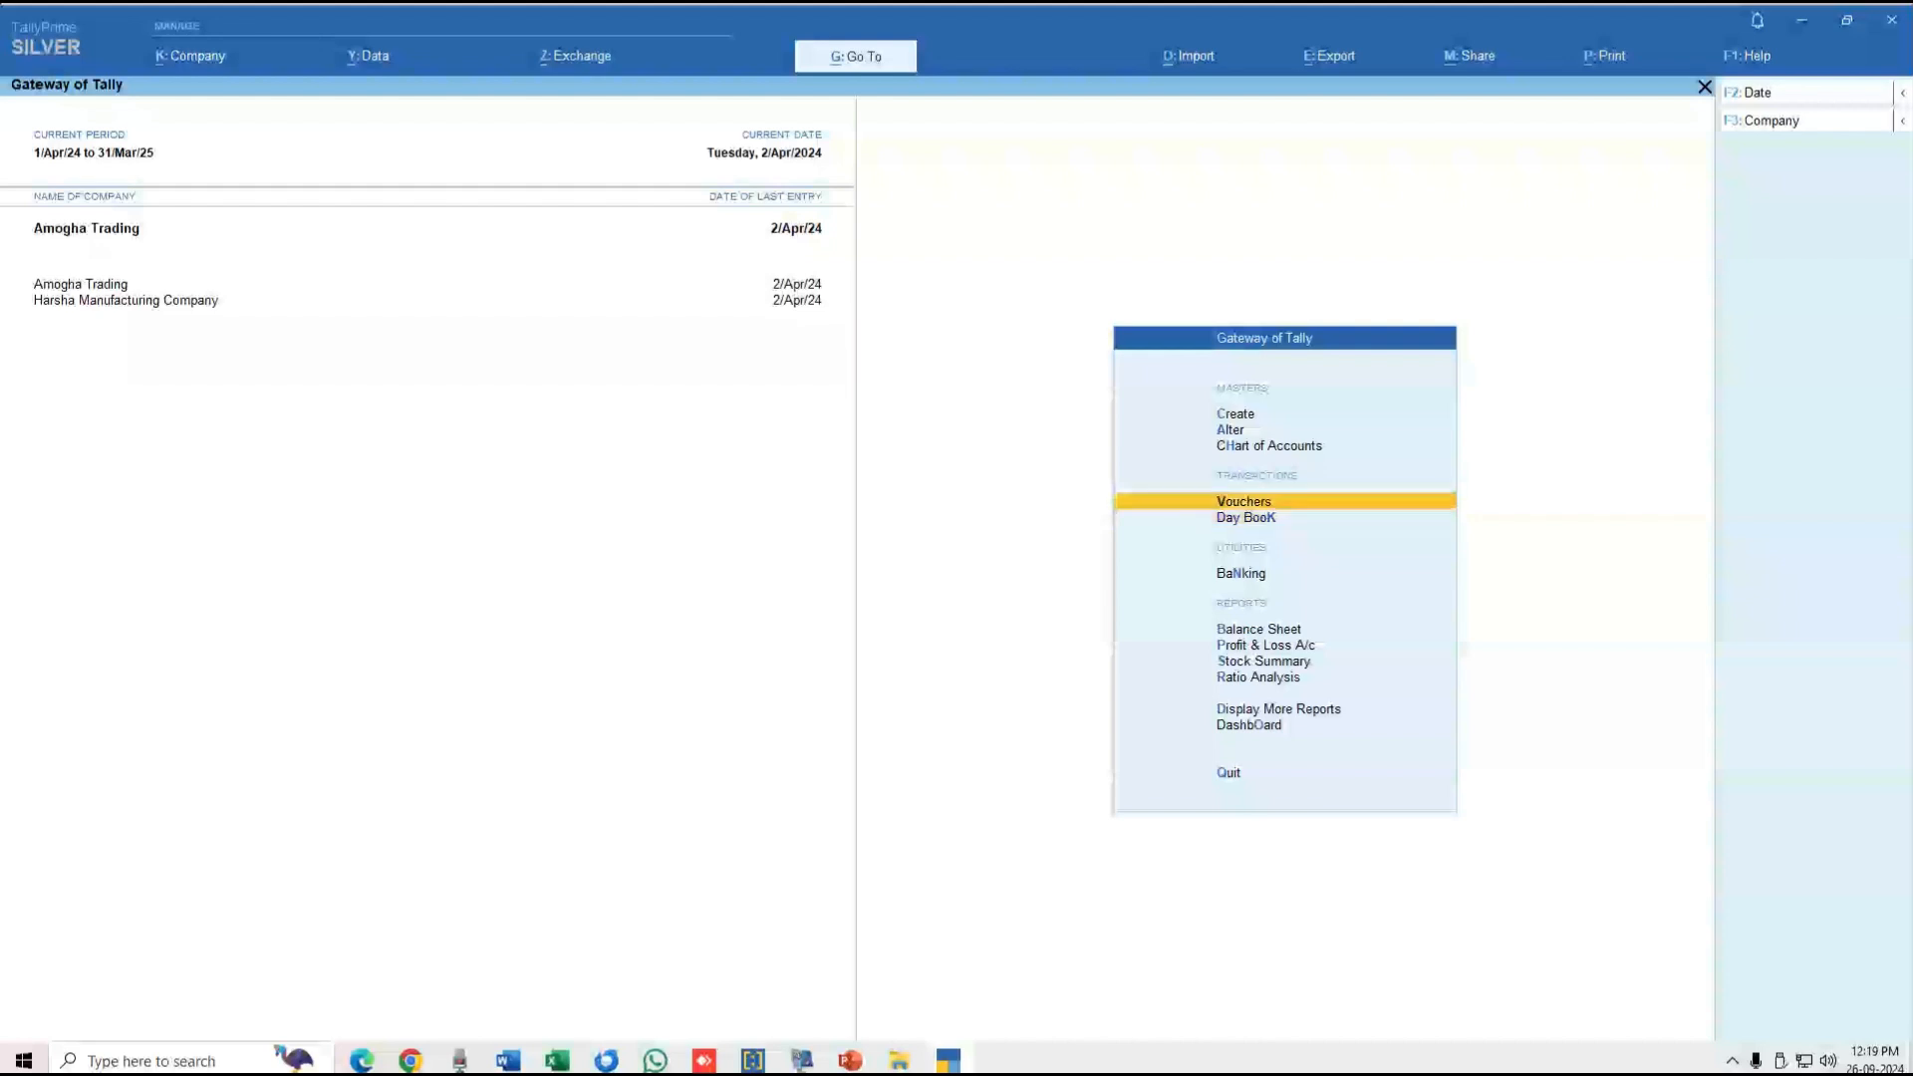
key("Return")
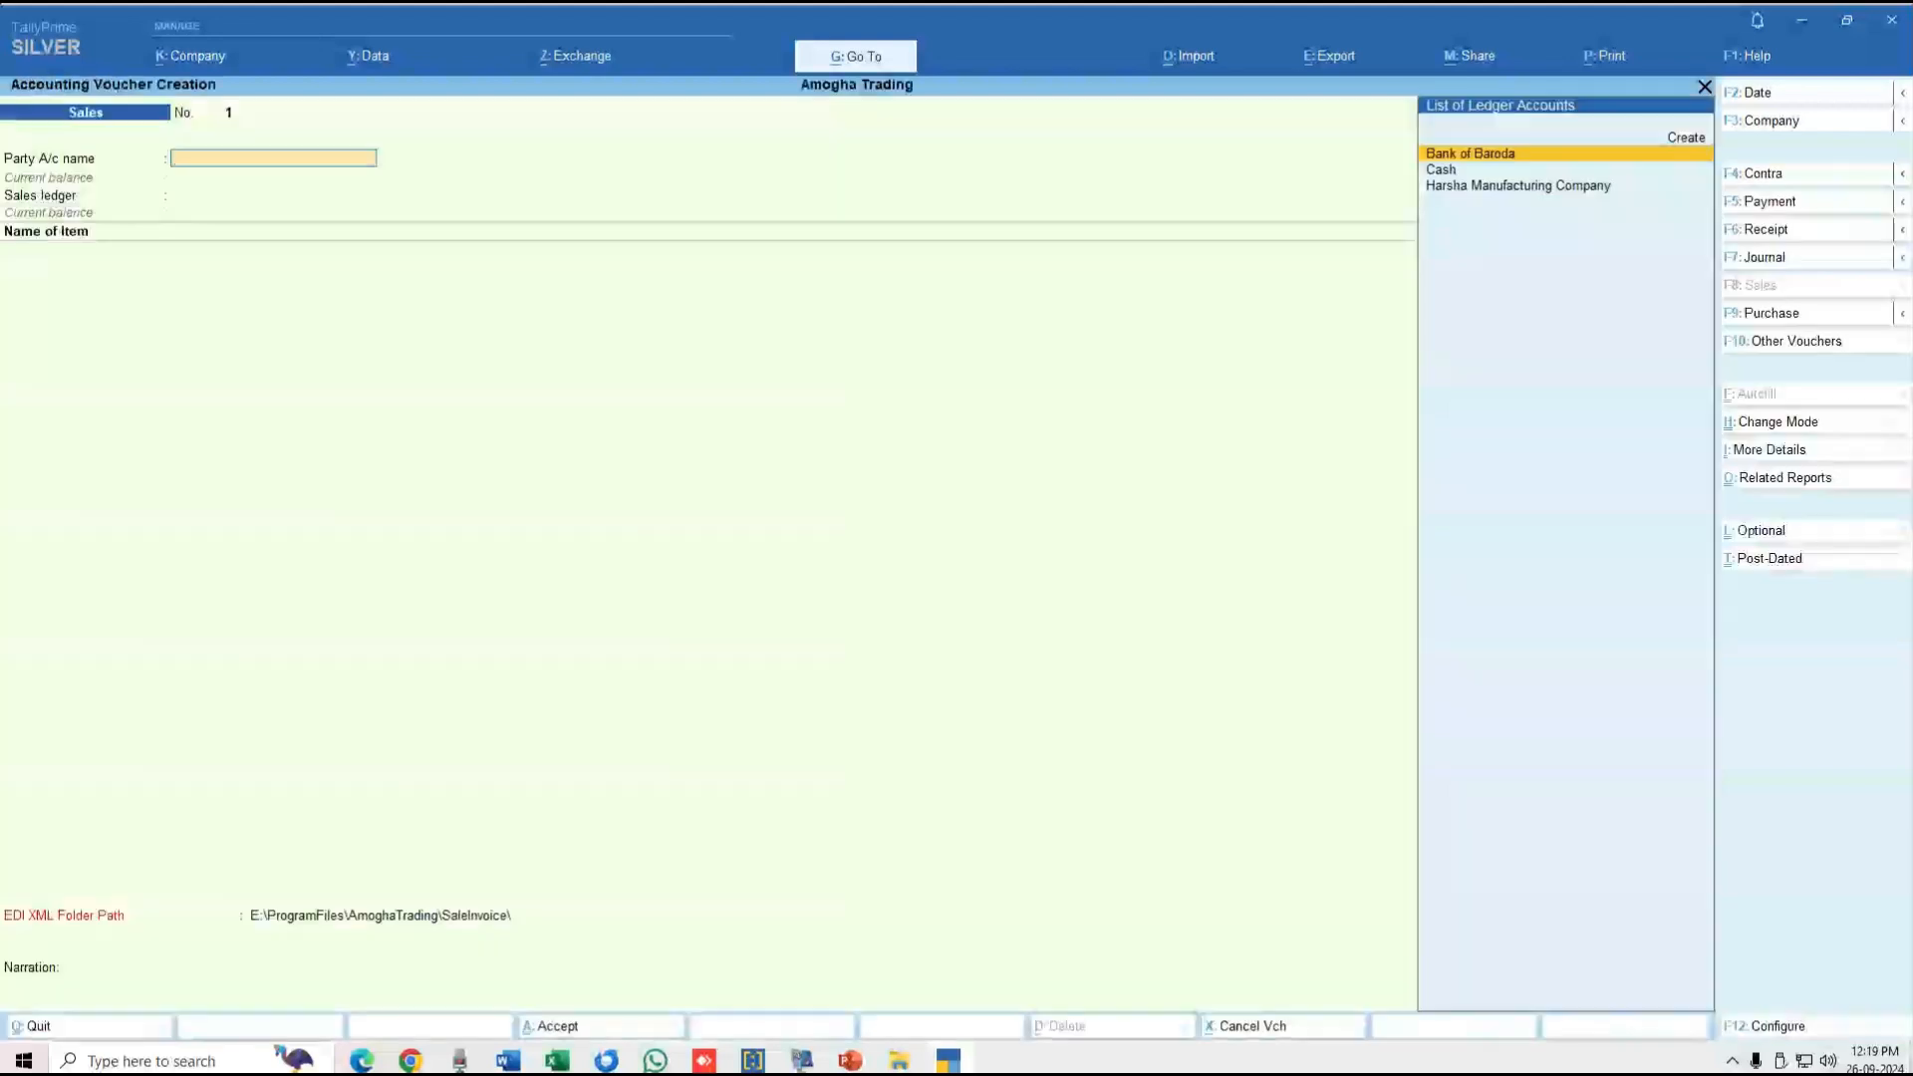
key("F9")
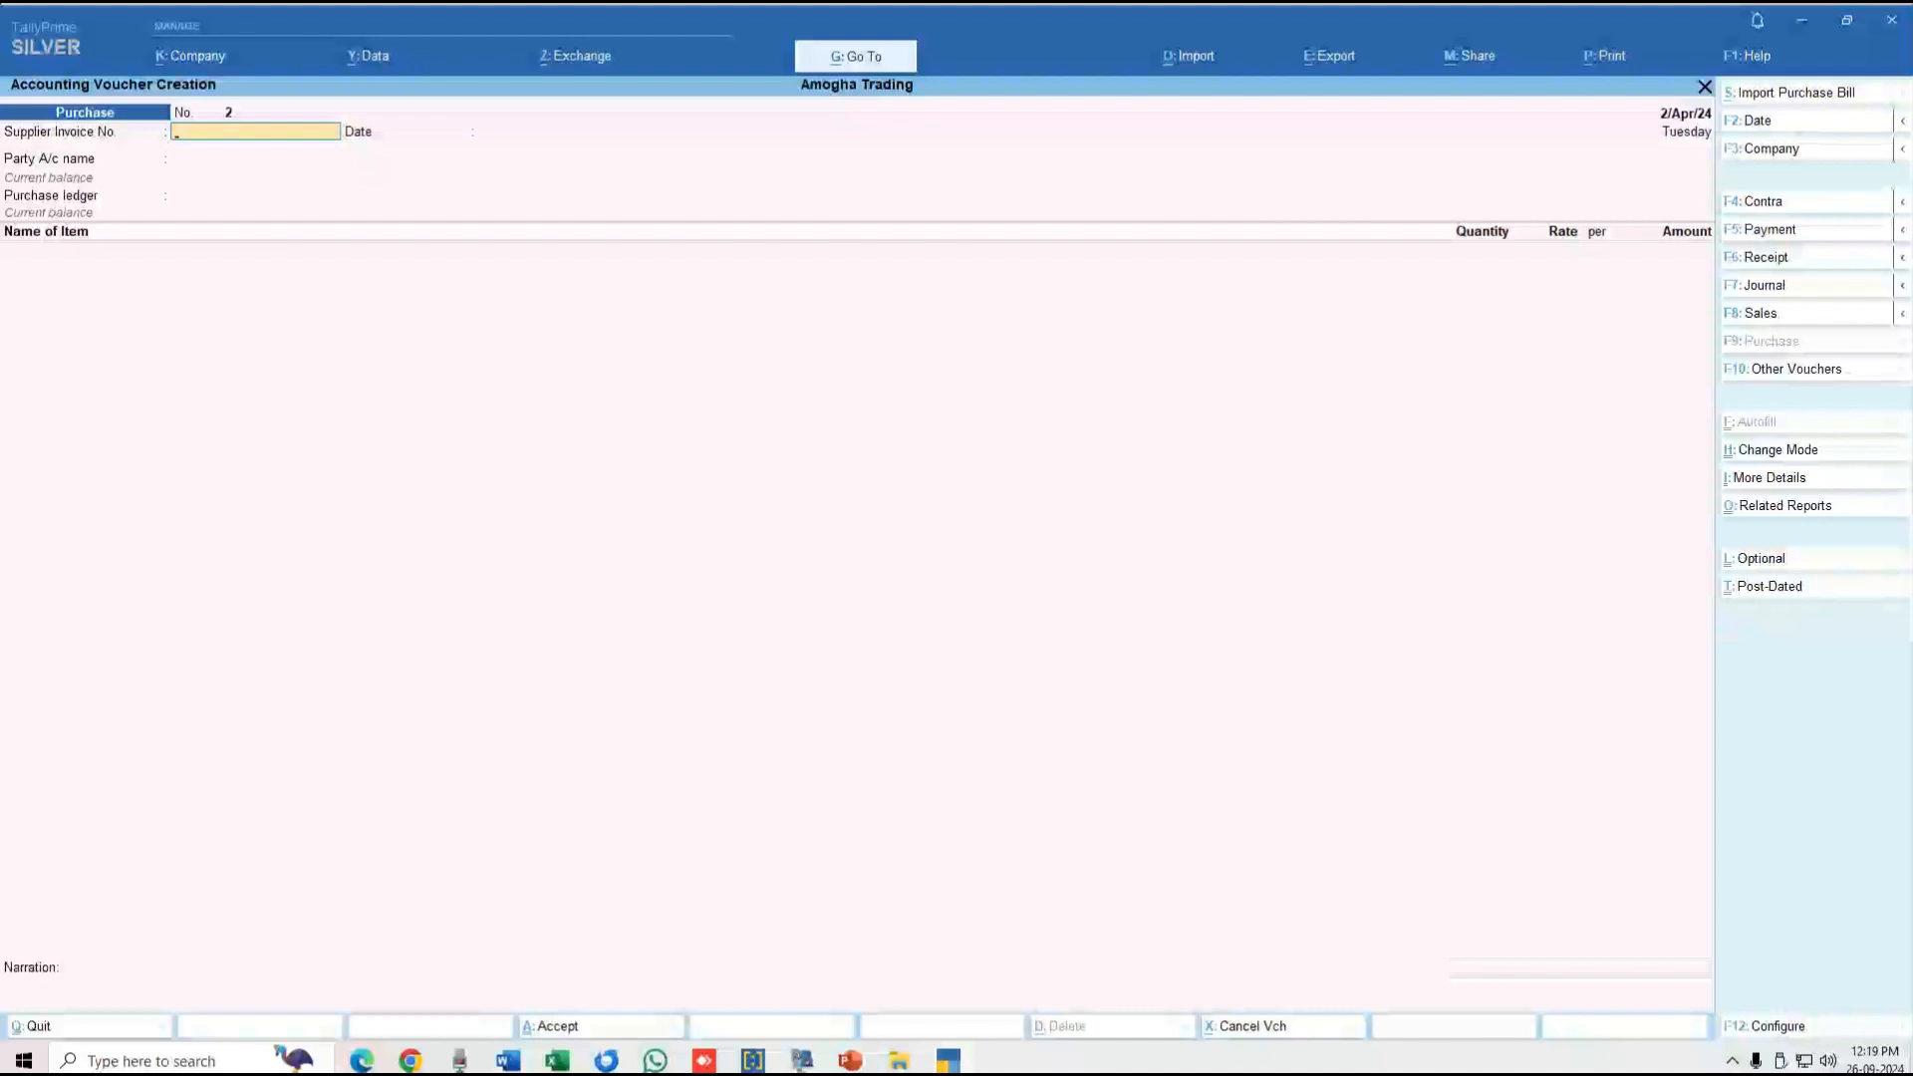
Load the electronic purchase bill from the copied path E:\ProgramFiles\HarshaManufacturingCompany\SaleInvoice\3.xml.
key("alt")
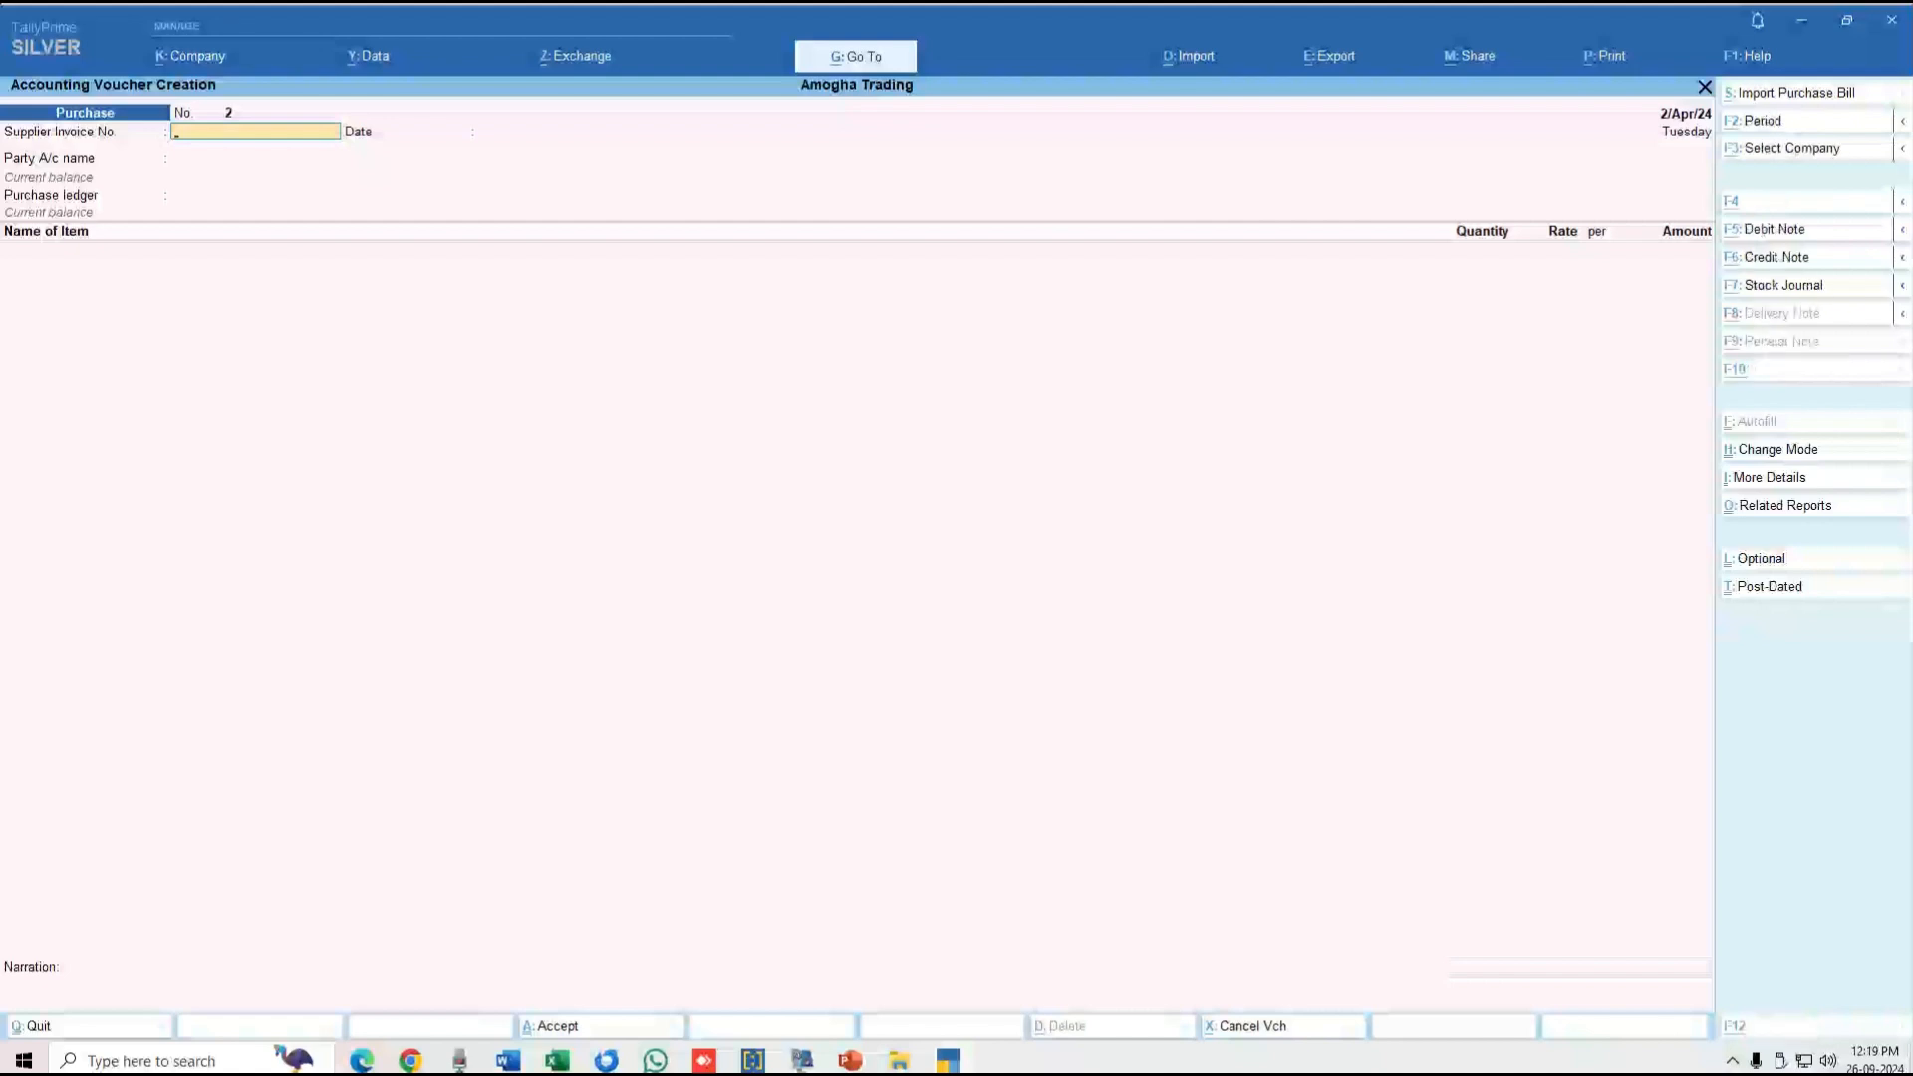
key("alt+s")
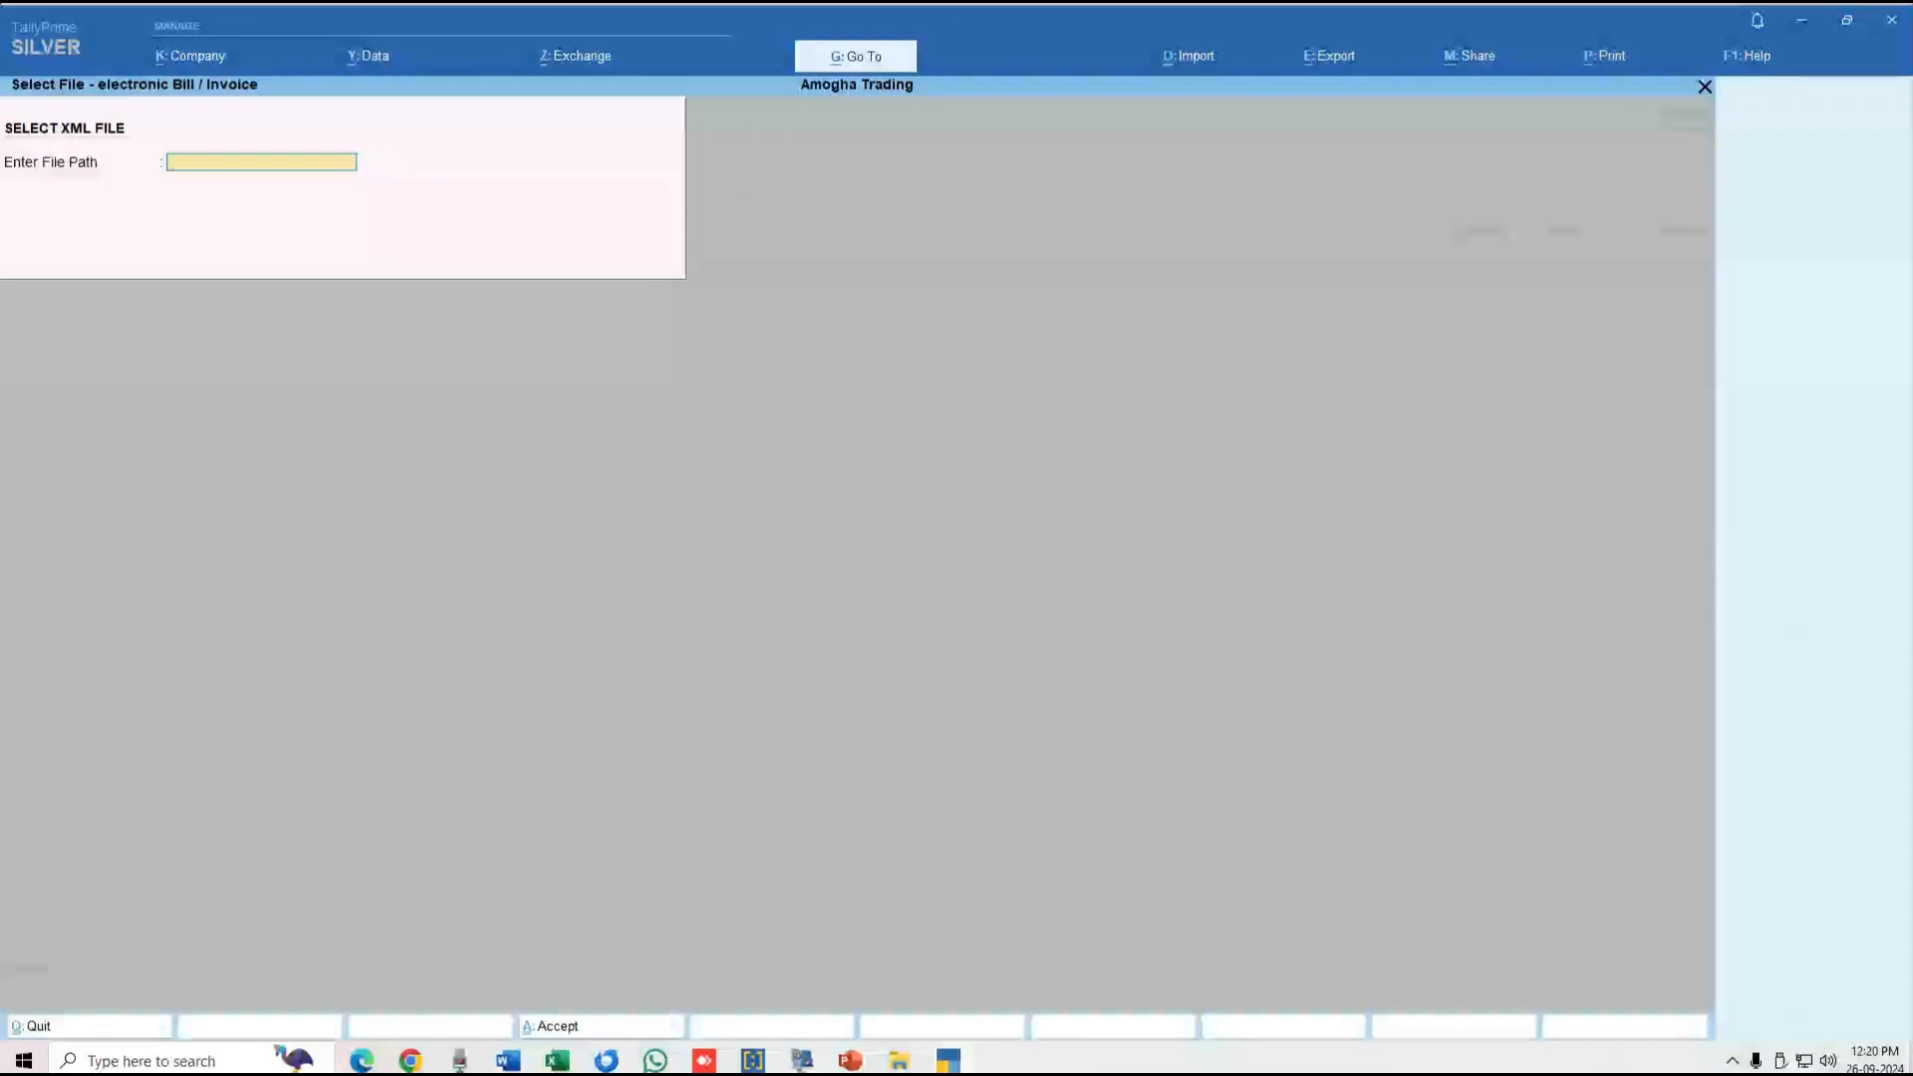
key("ctrl+alt+v")
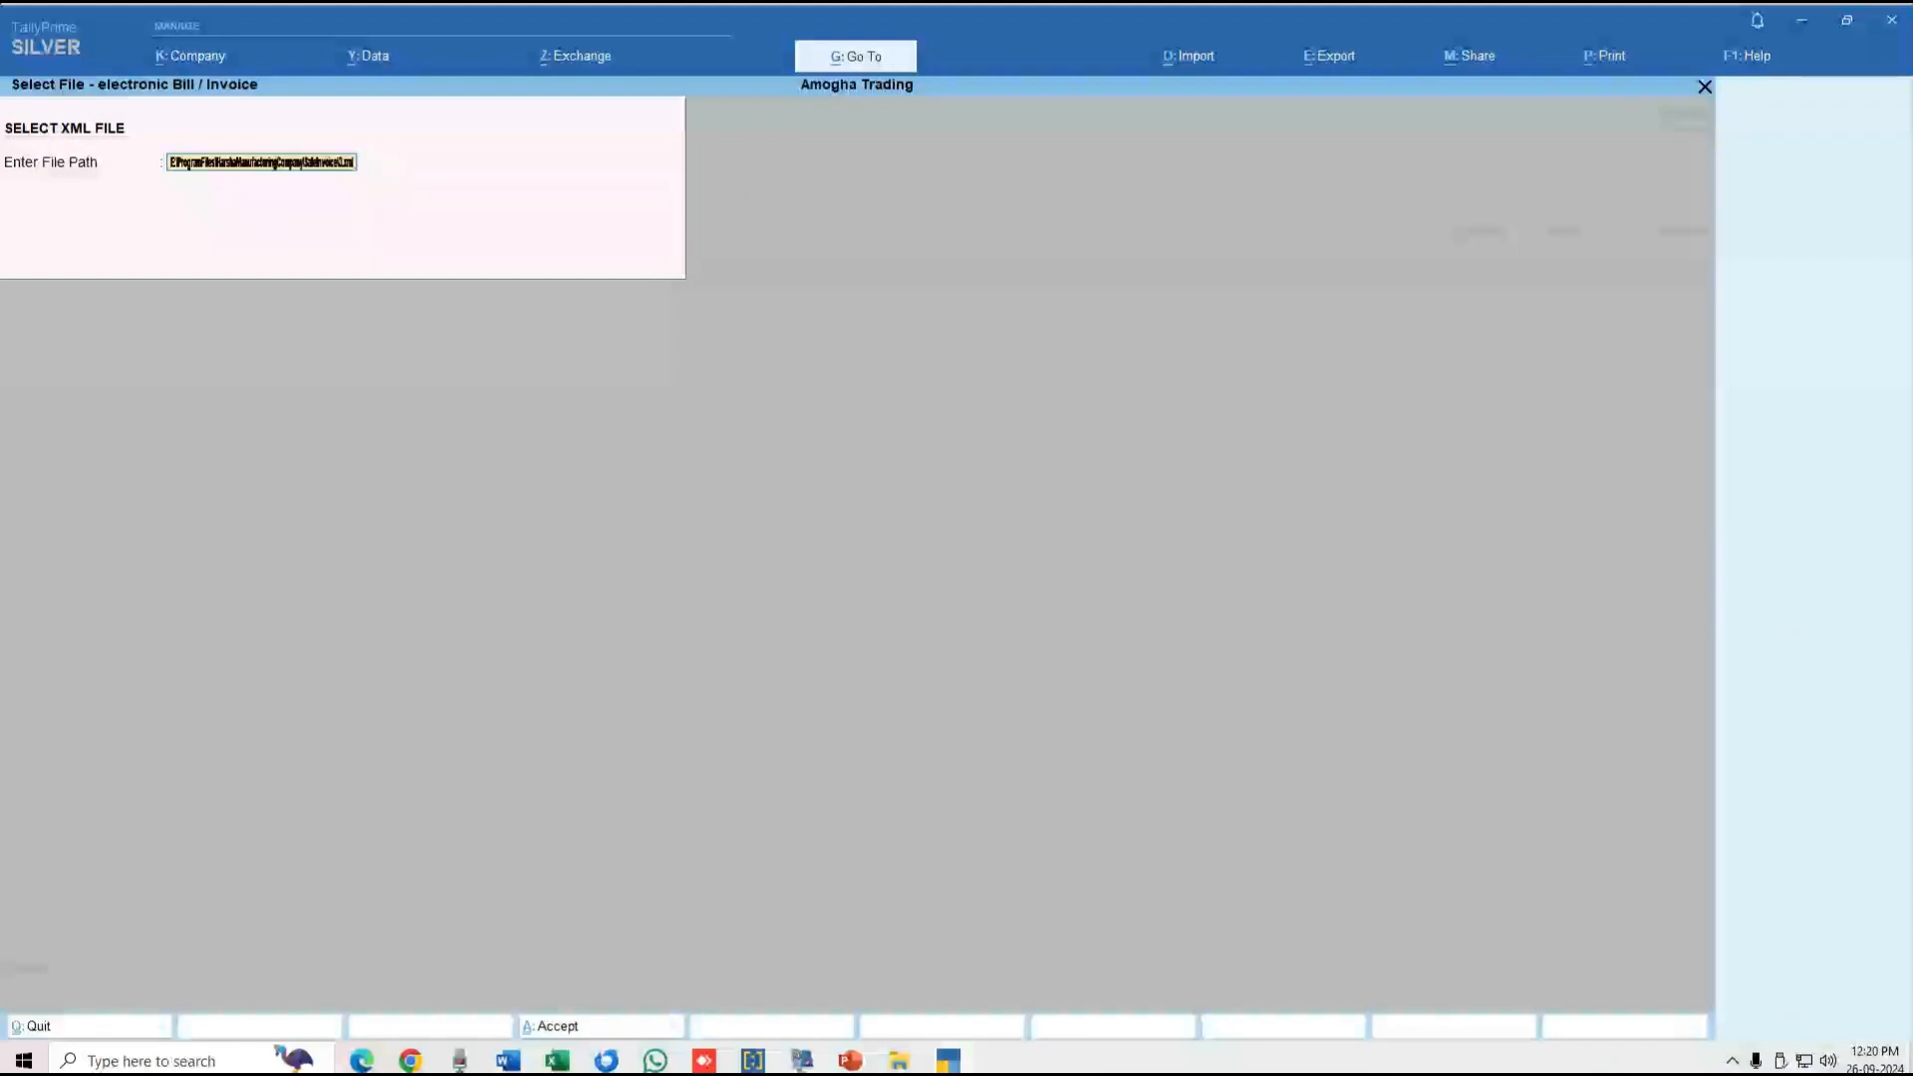
key("Return")
key("Return")
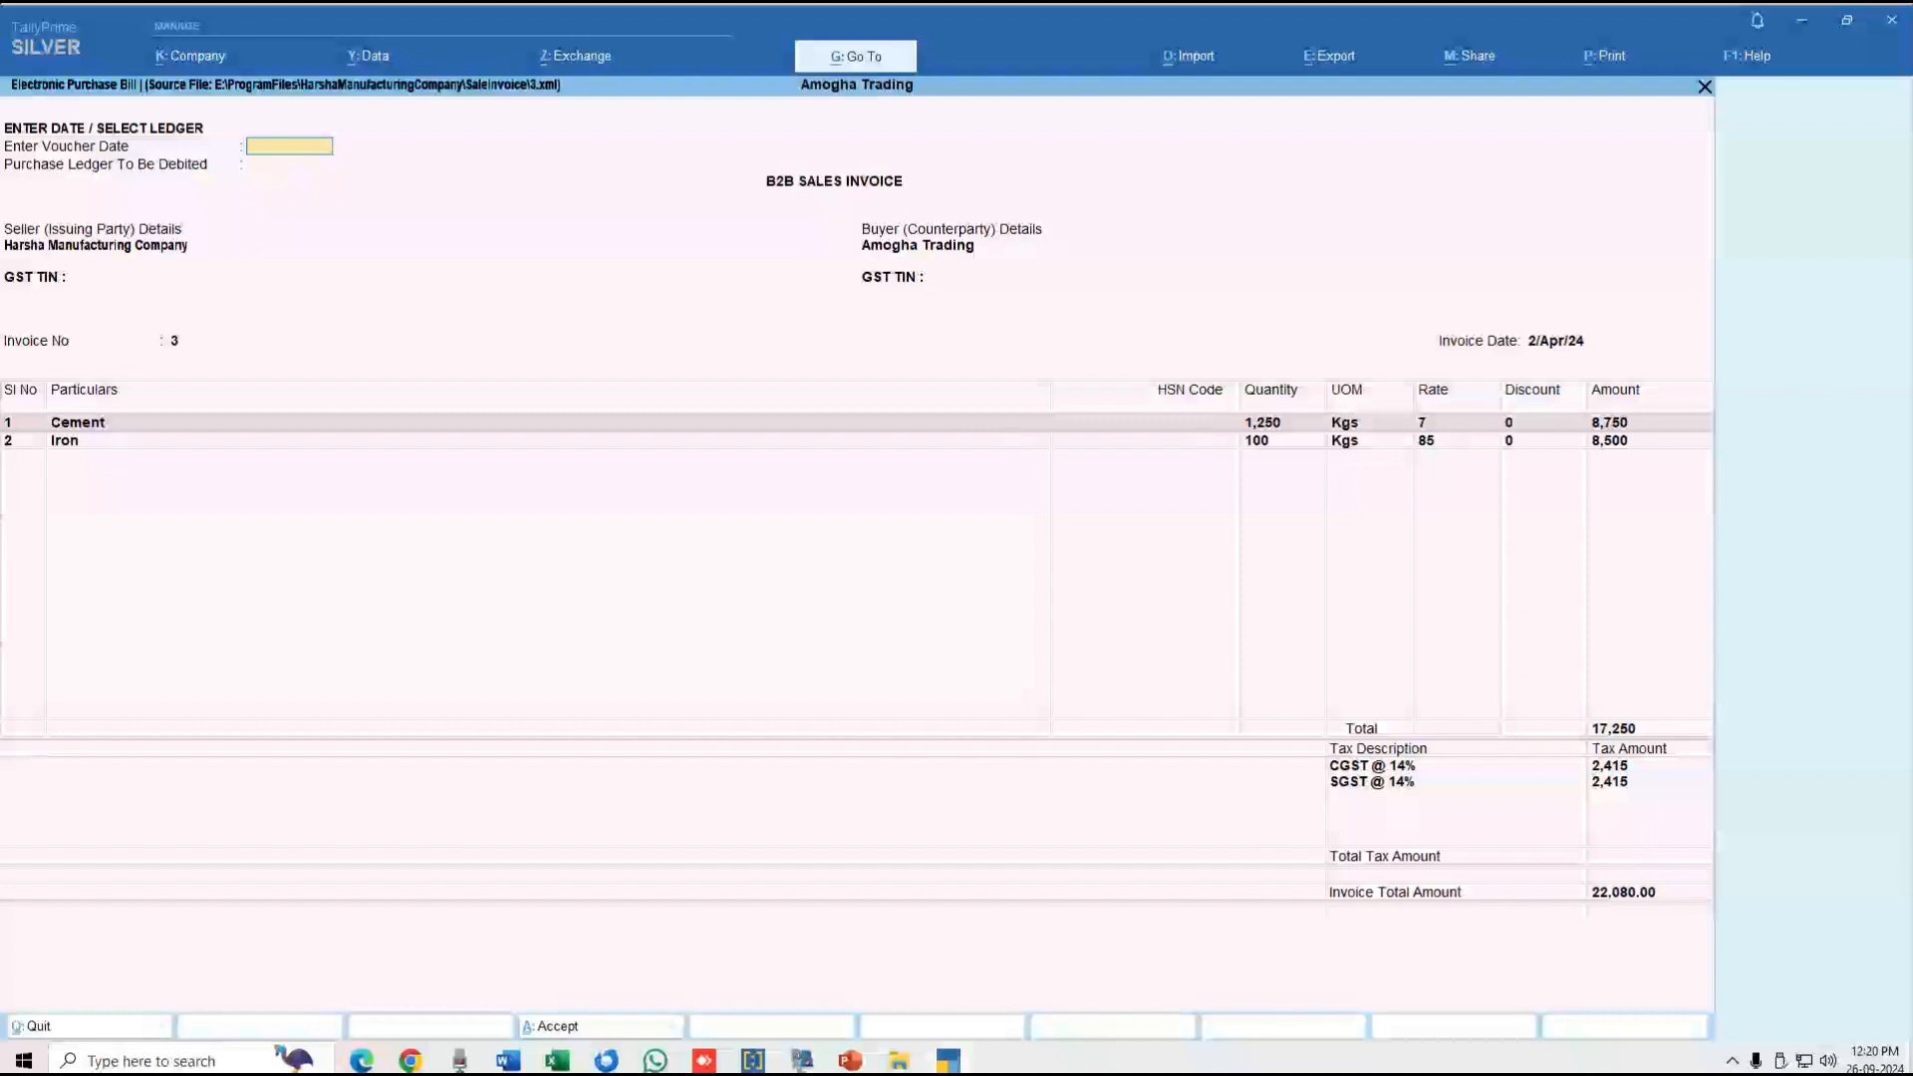
Set the voucher date to 5/4/24, debit the Purchase ledger, and accept the imported bill.
type("5/4/24")
key("Return")
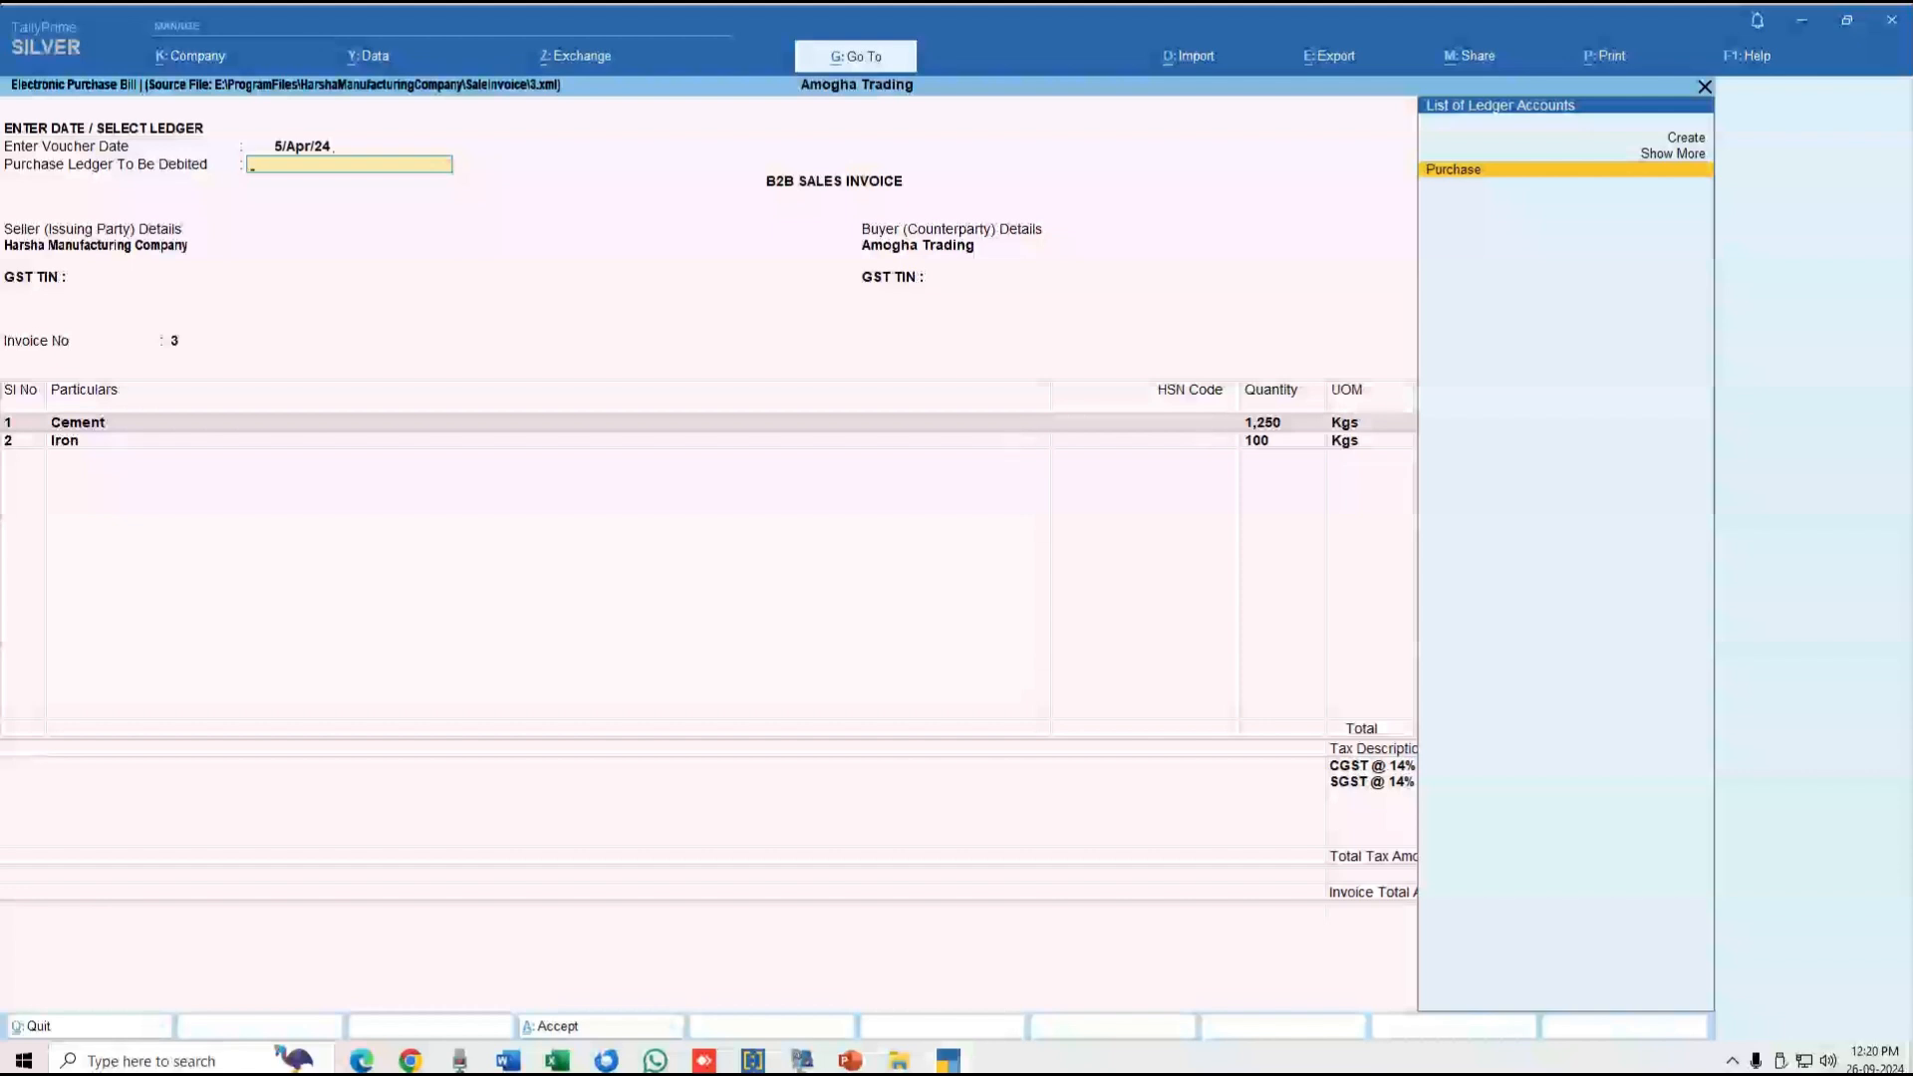
key("Return")
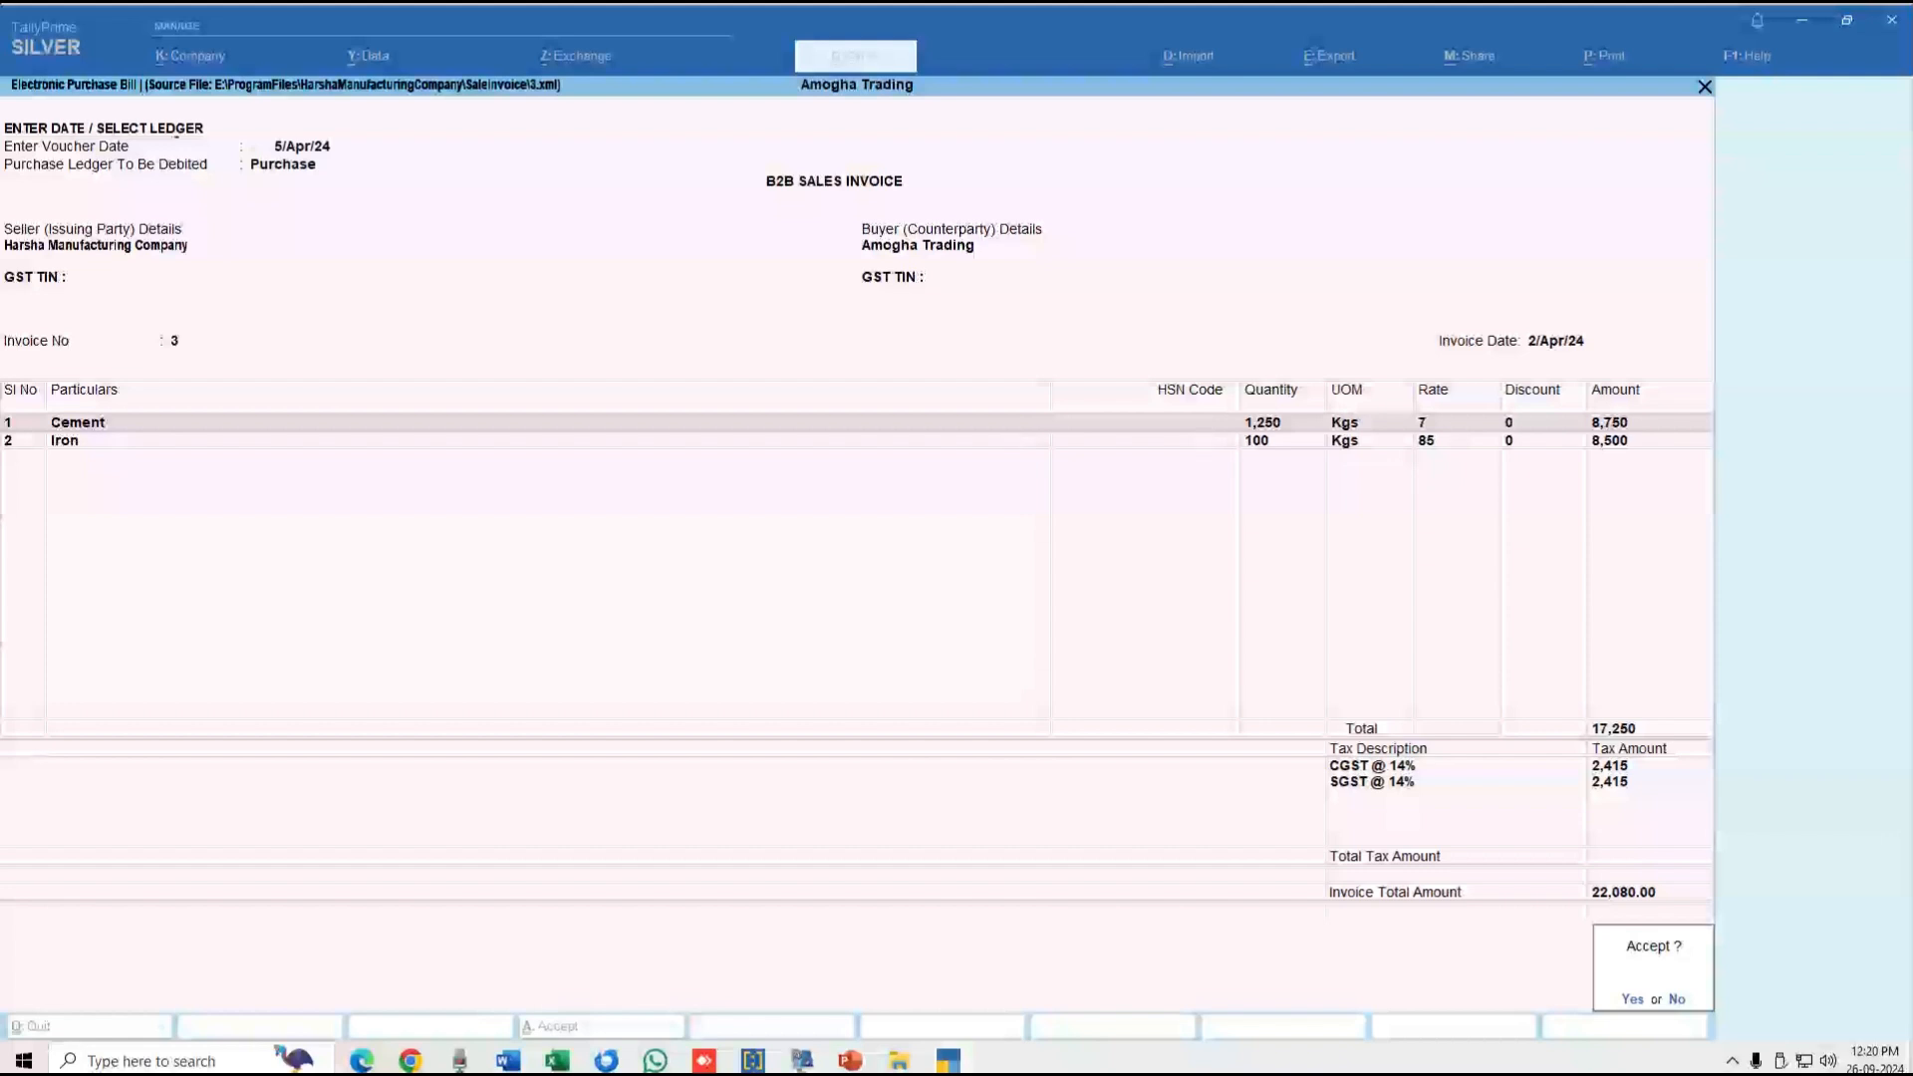
key("Return")
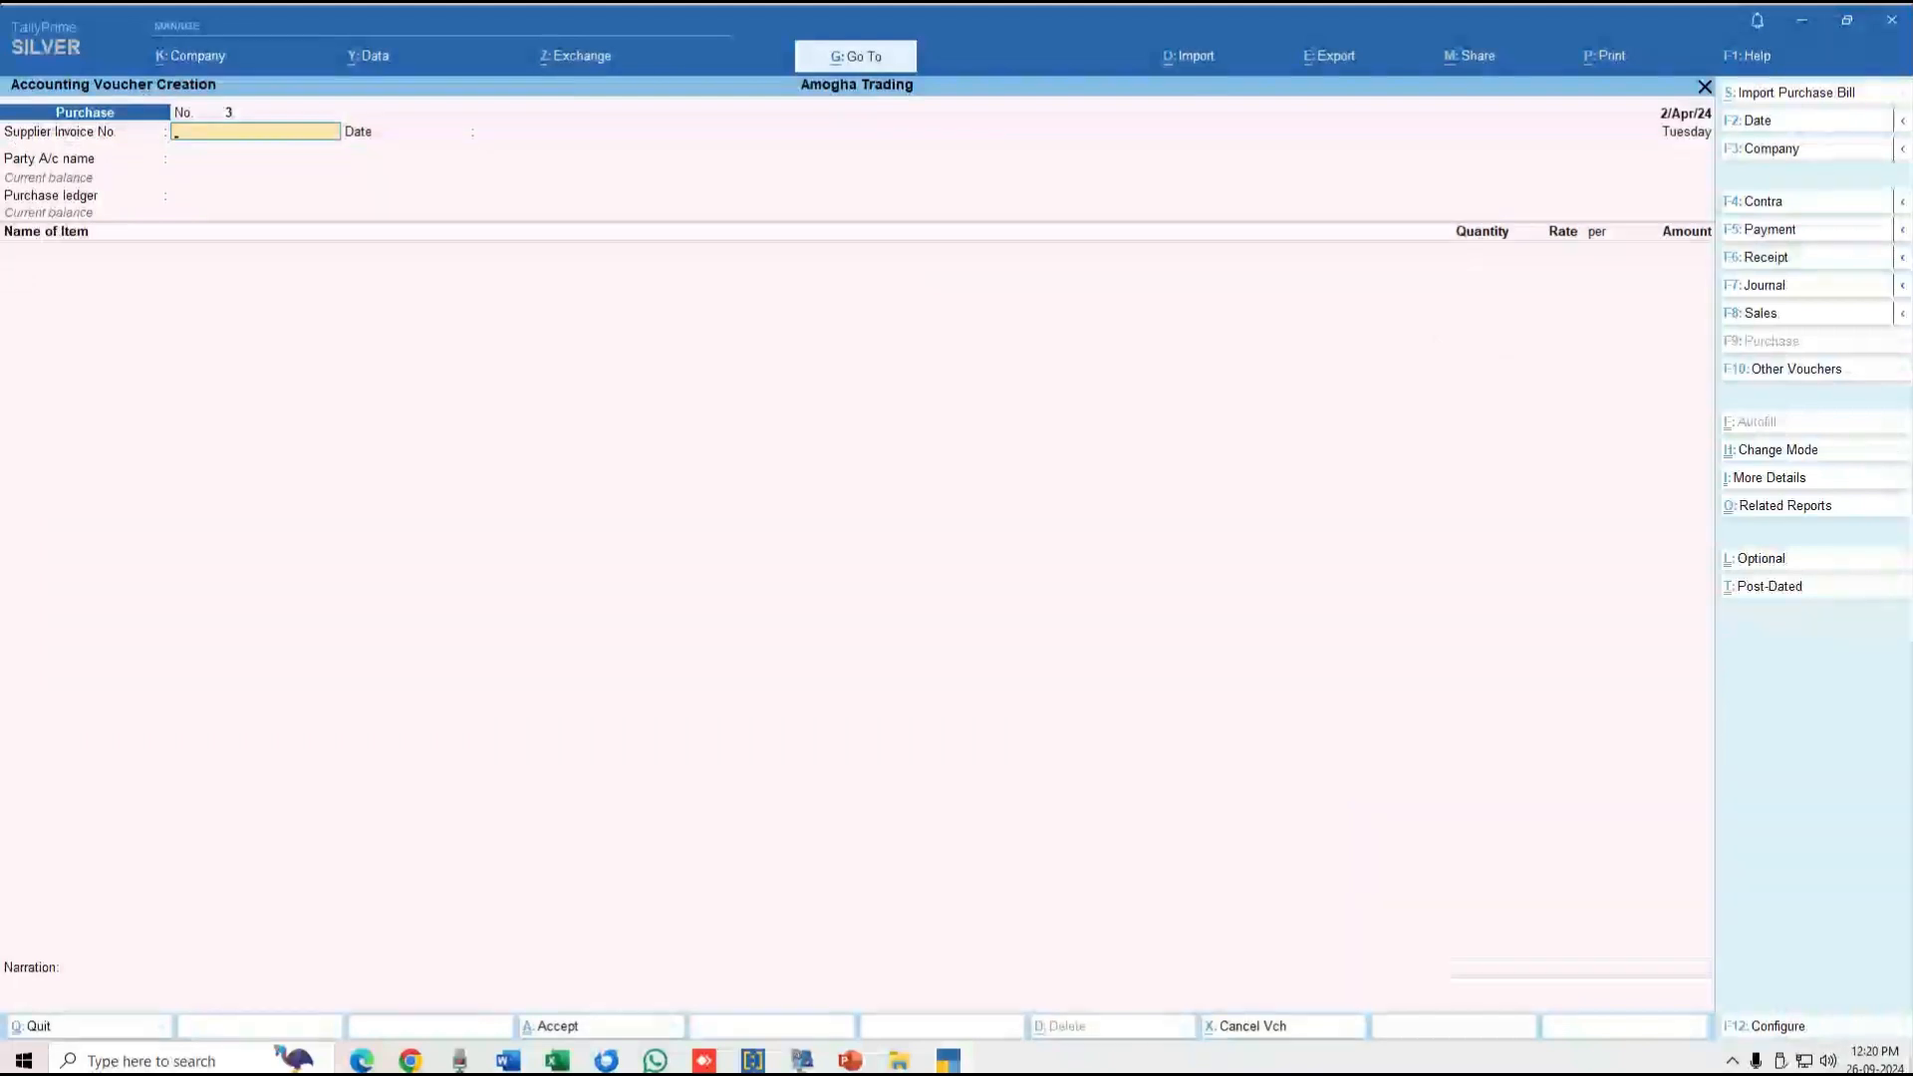
Leave voucher creation and open Amogha Trading's Day Book for 5-4-24.
key("Escape")
key("Return")
key("Down")
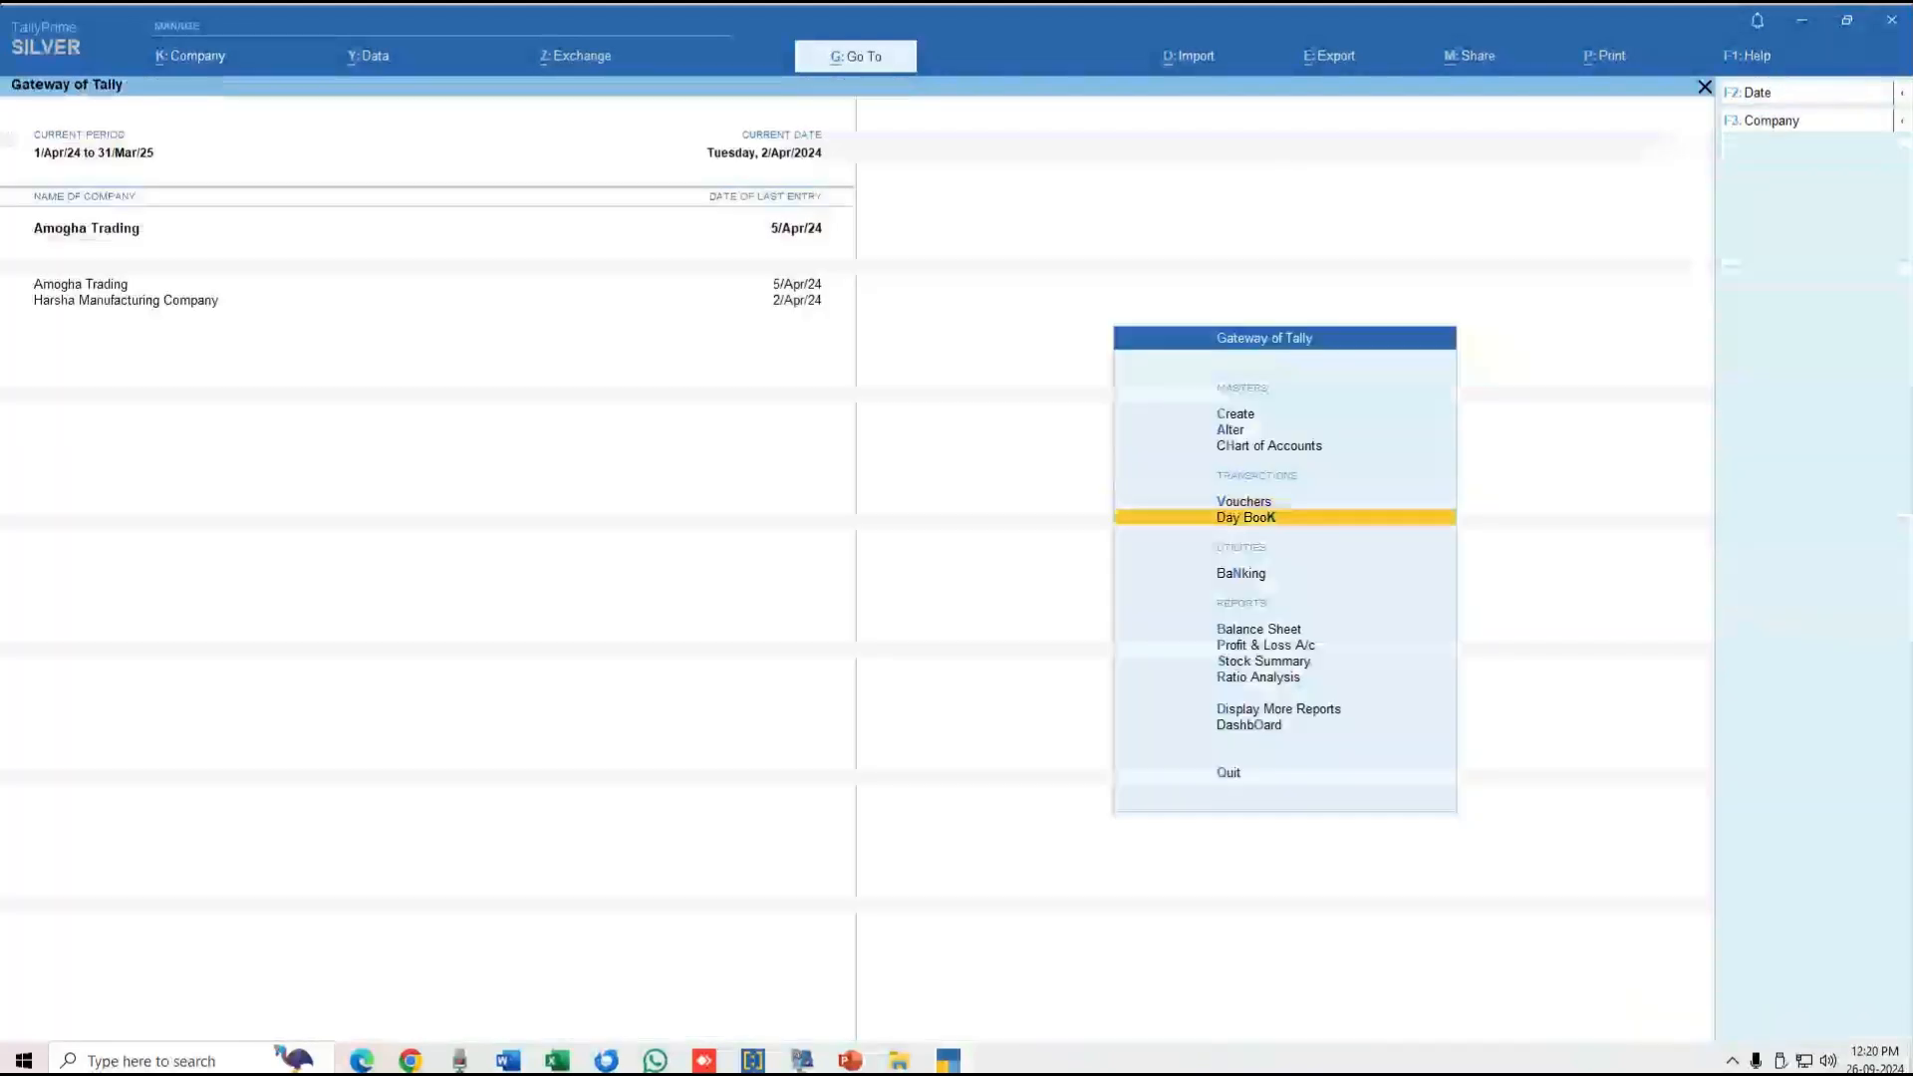
key("Return")
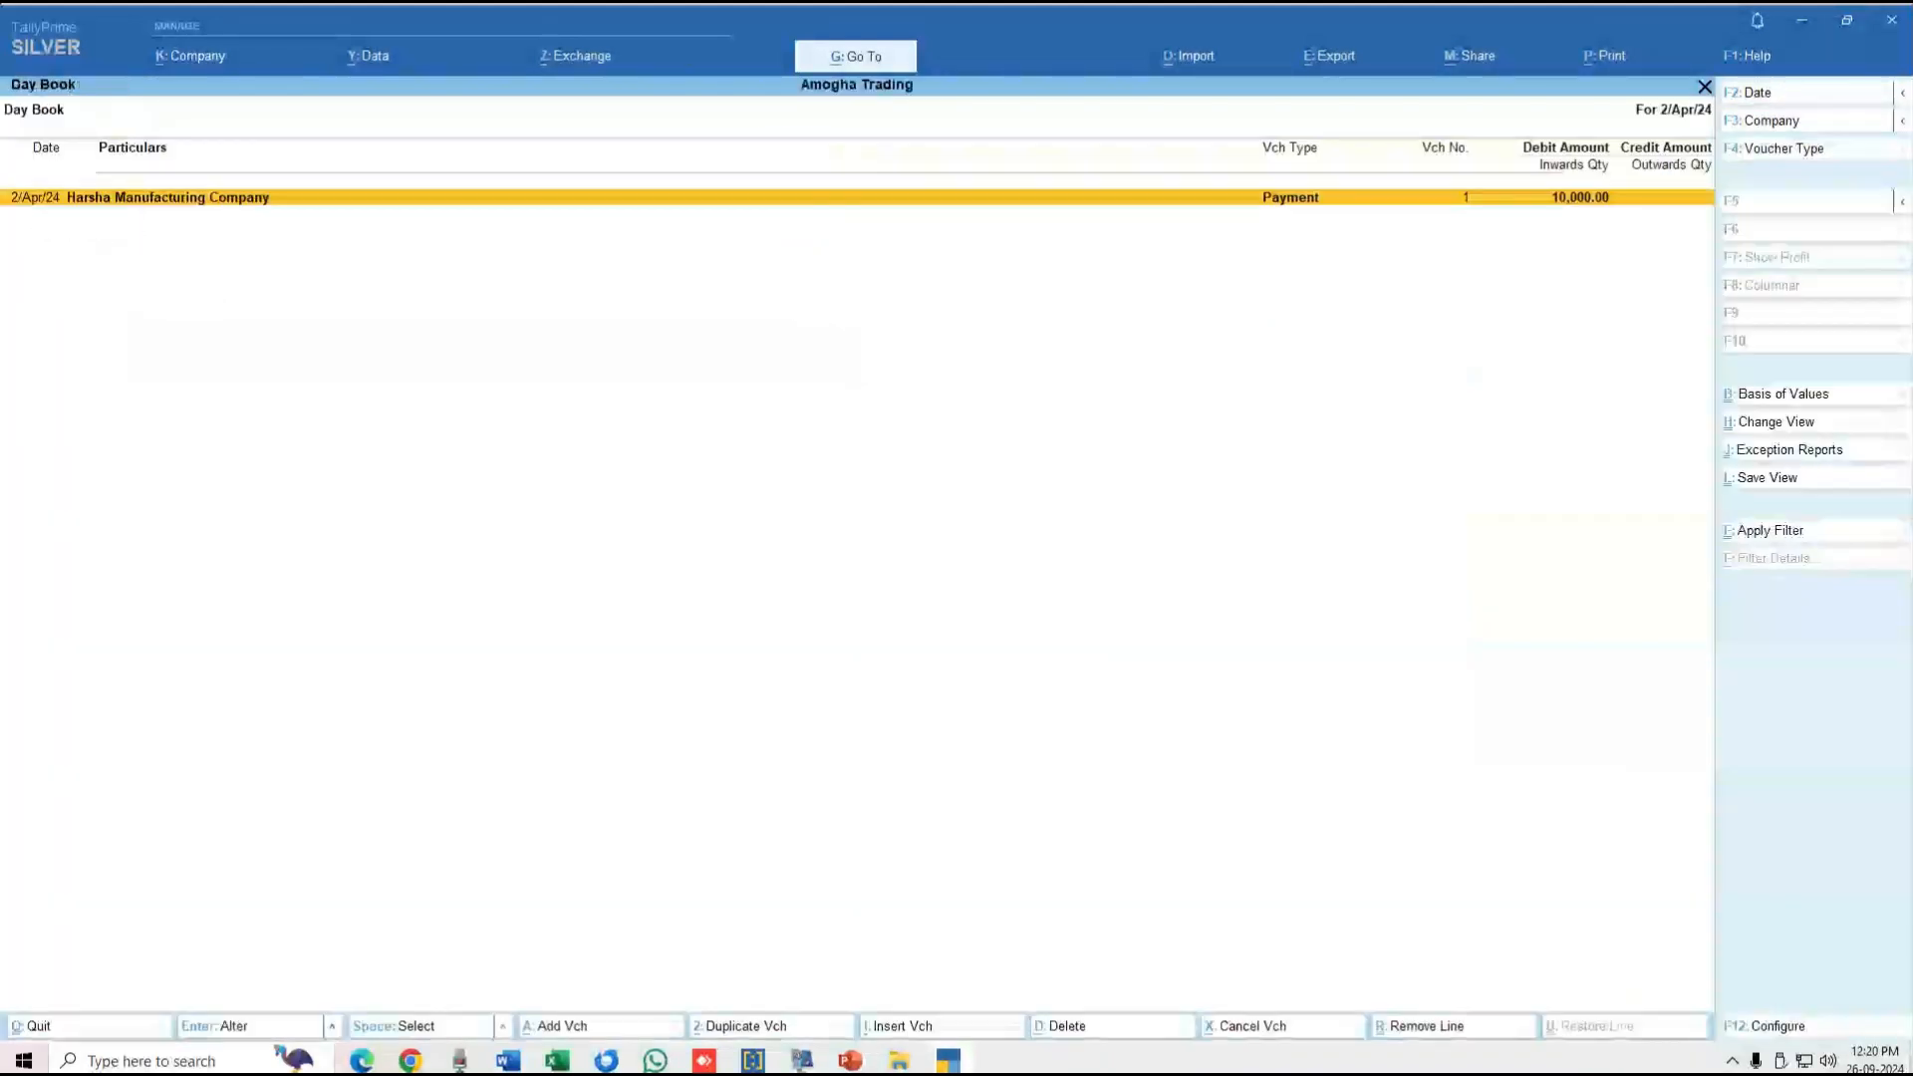
key("F2")
type("5-")
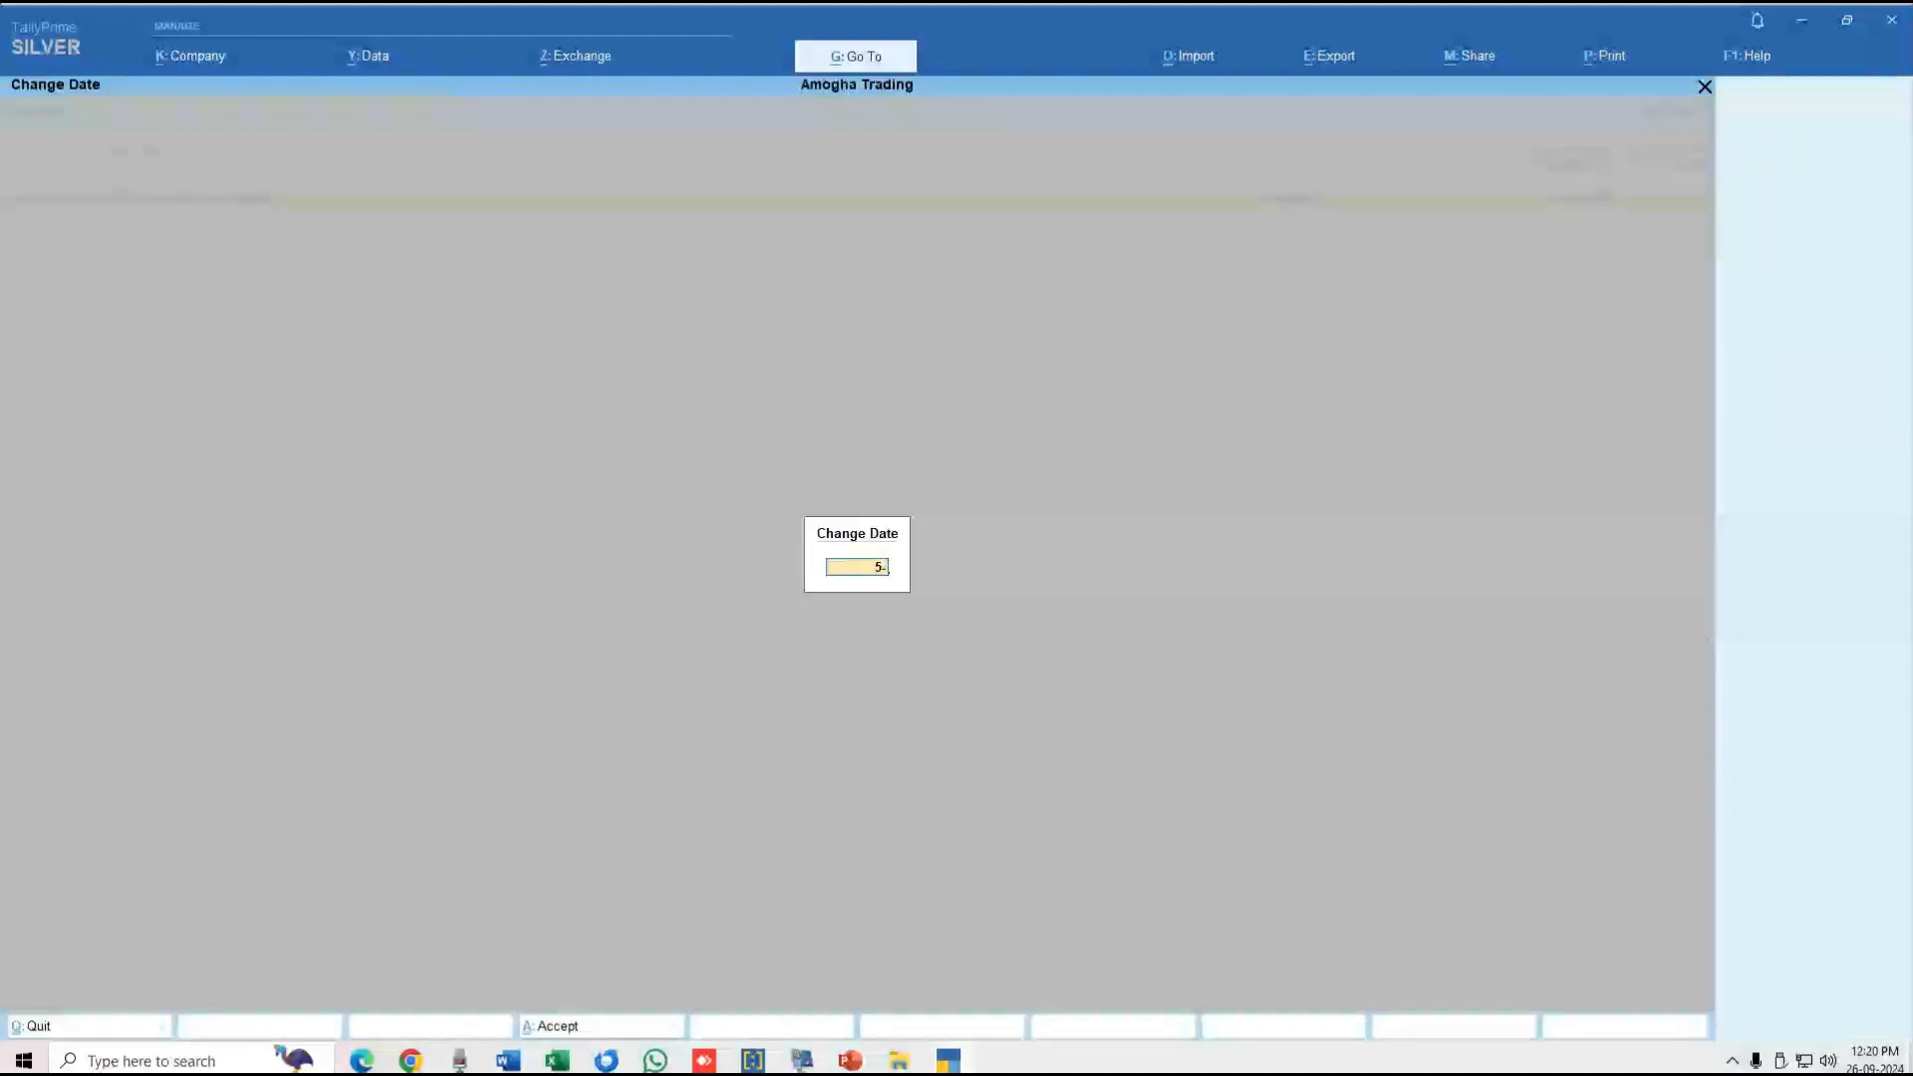
type("4-24")
key("Return")
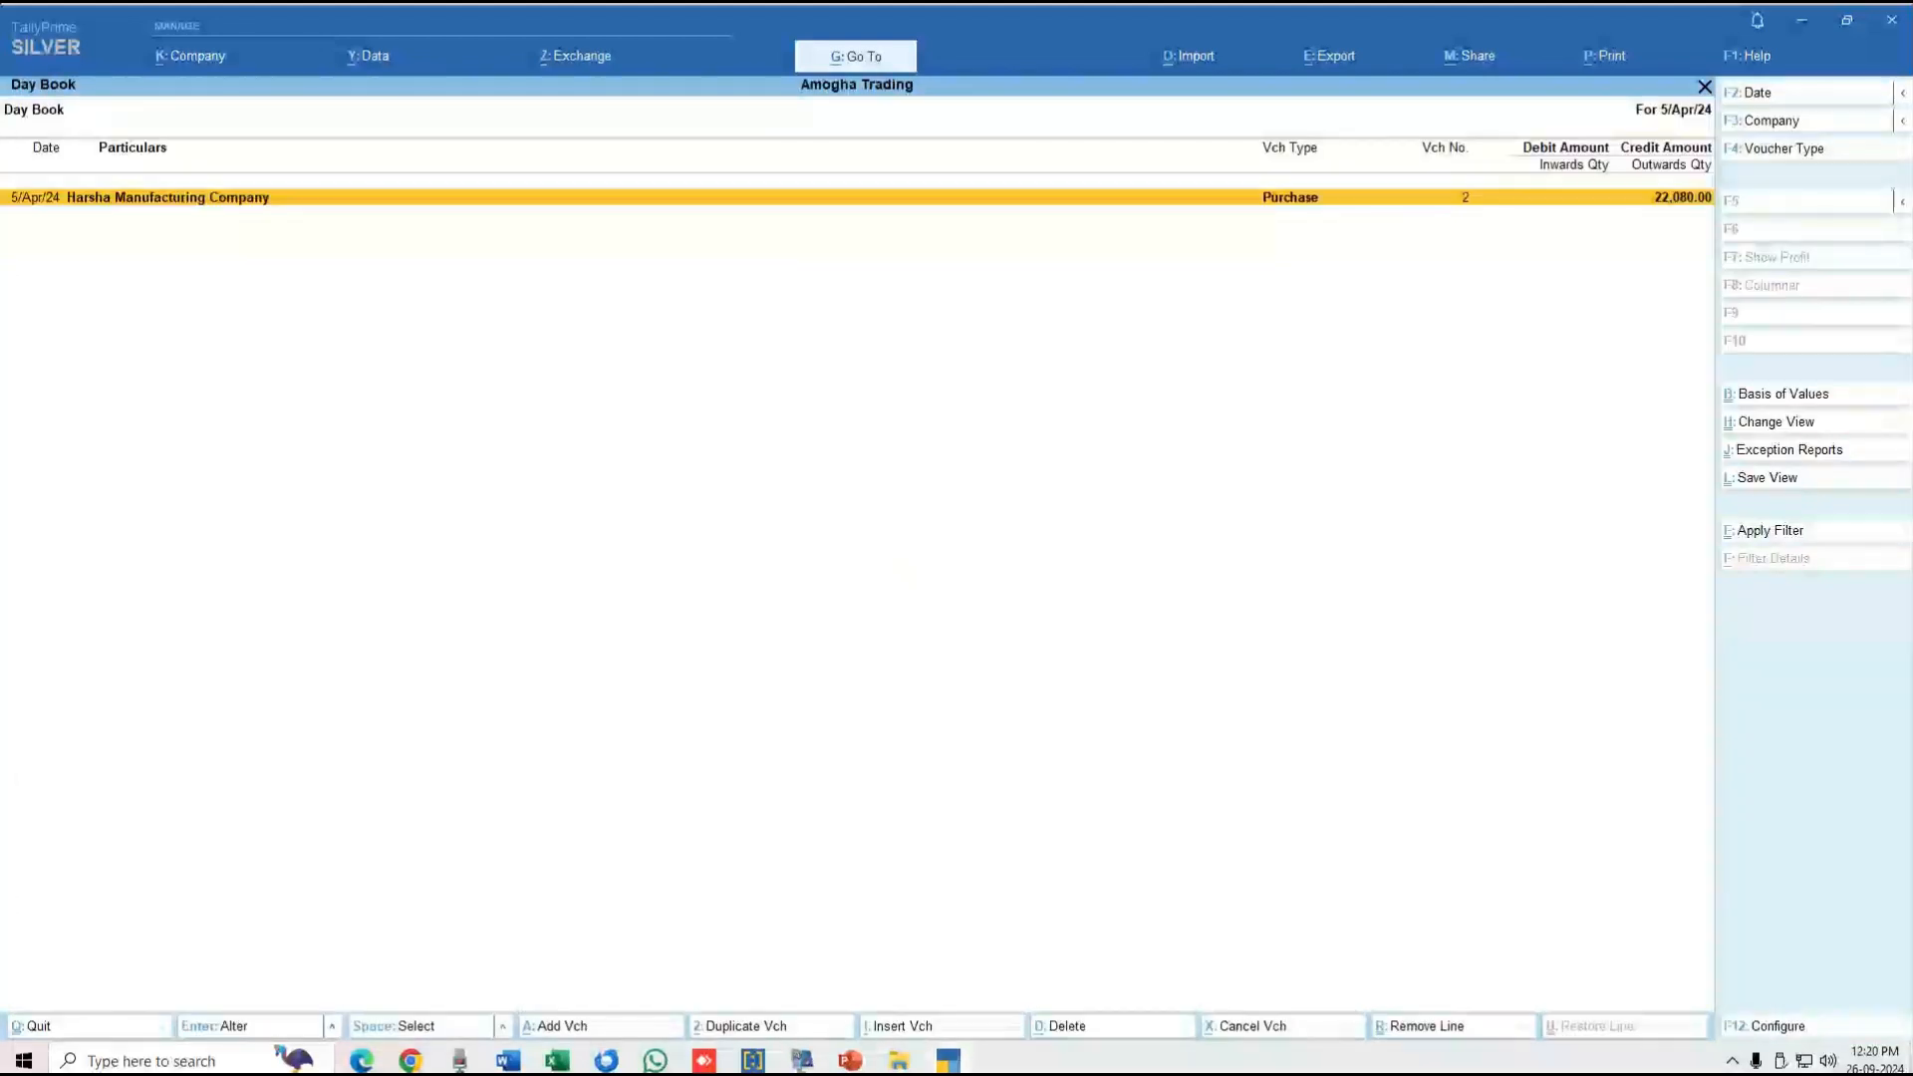
Open the Harsha Manufacturing Company purchase voucher dated 5/Apr/24 and go through its header, party details and item lines.
key("Return")
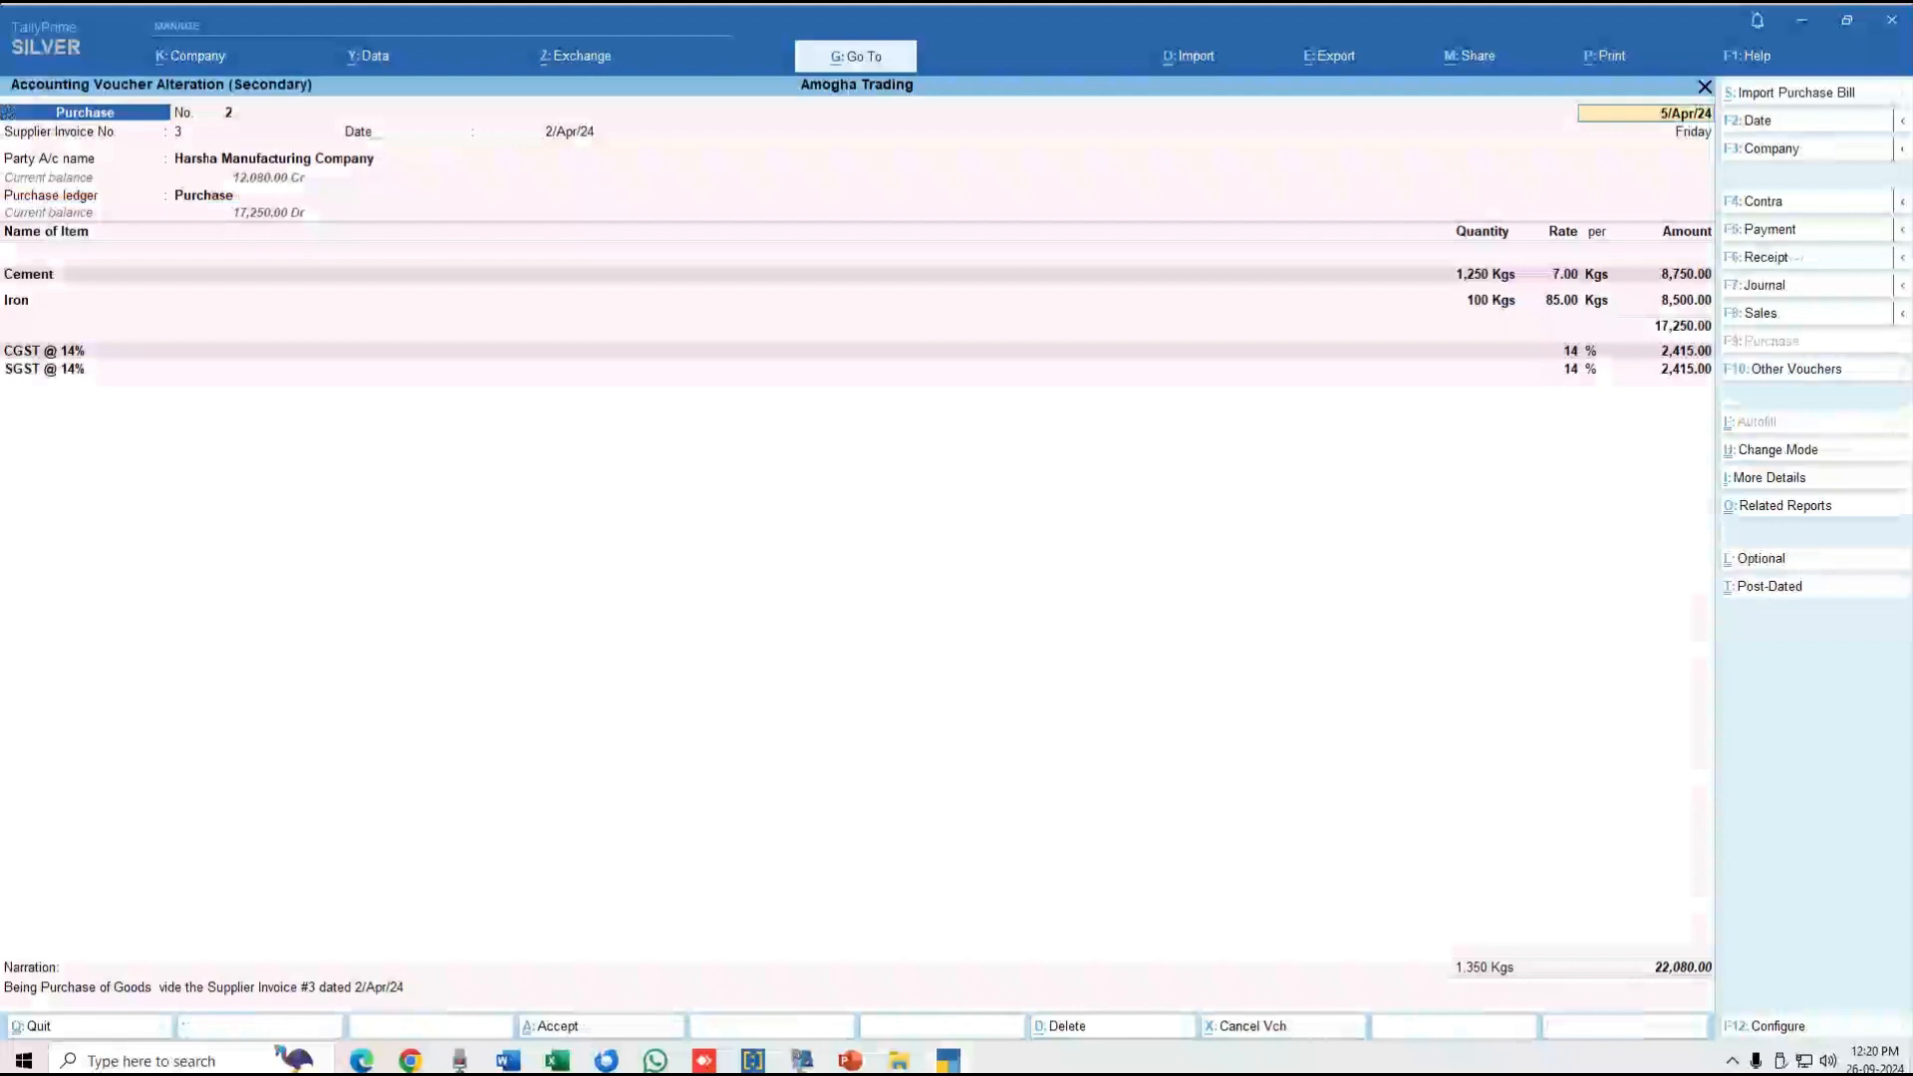
key("Return")
key("Return")
key("Return")
key("Return")
key("Return")
key("Return")
key("Return")
key("Return")
key("Return")
key("Return")
key("Return")
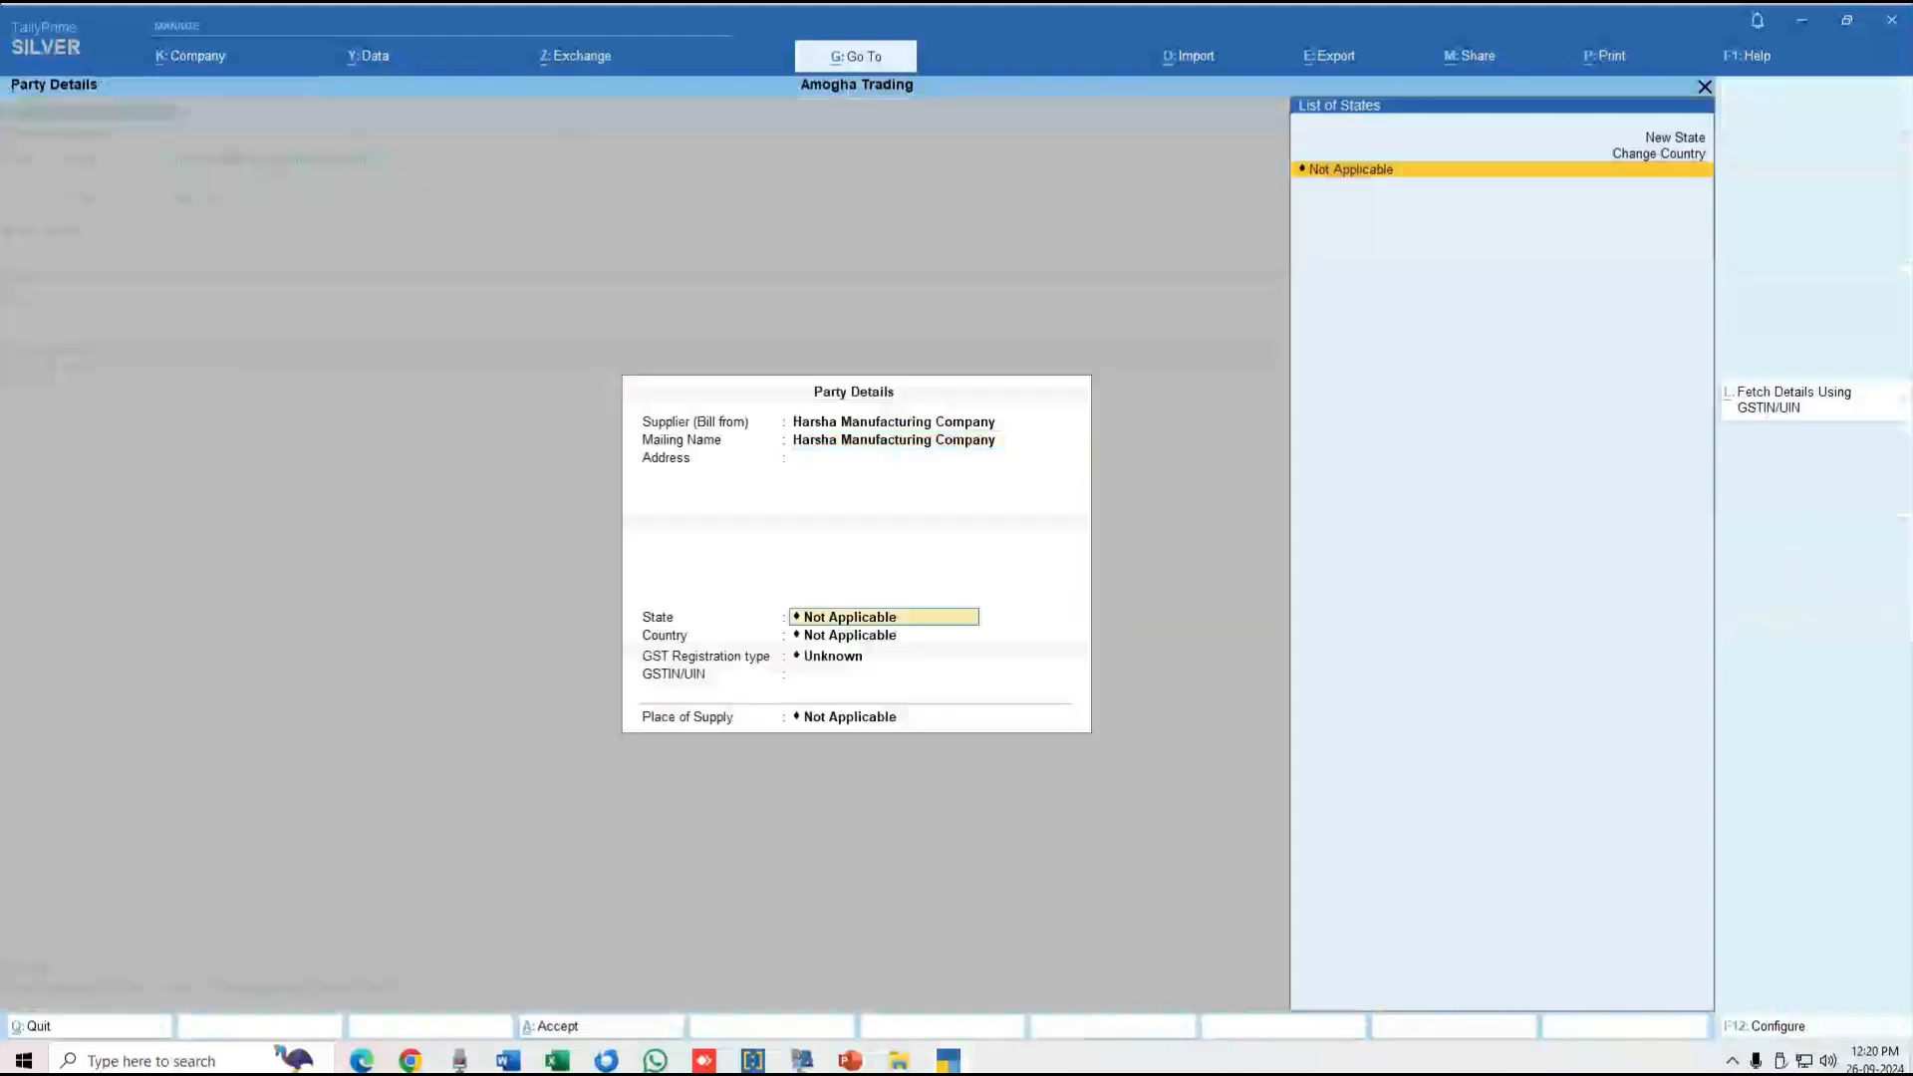
key("Return")
key("Return")
key("Return")
key("Return")
key("Return")
key("Return")
key("Return")
key("Return")
key("Return")
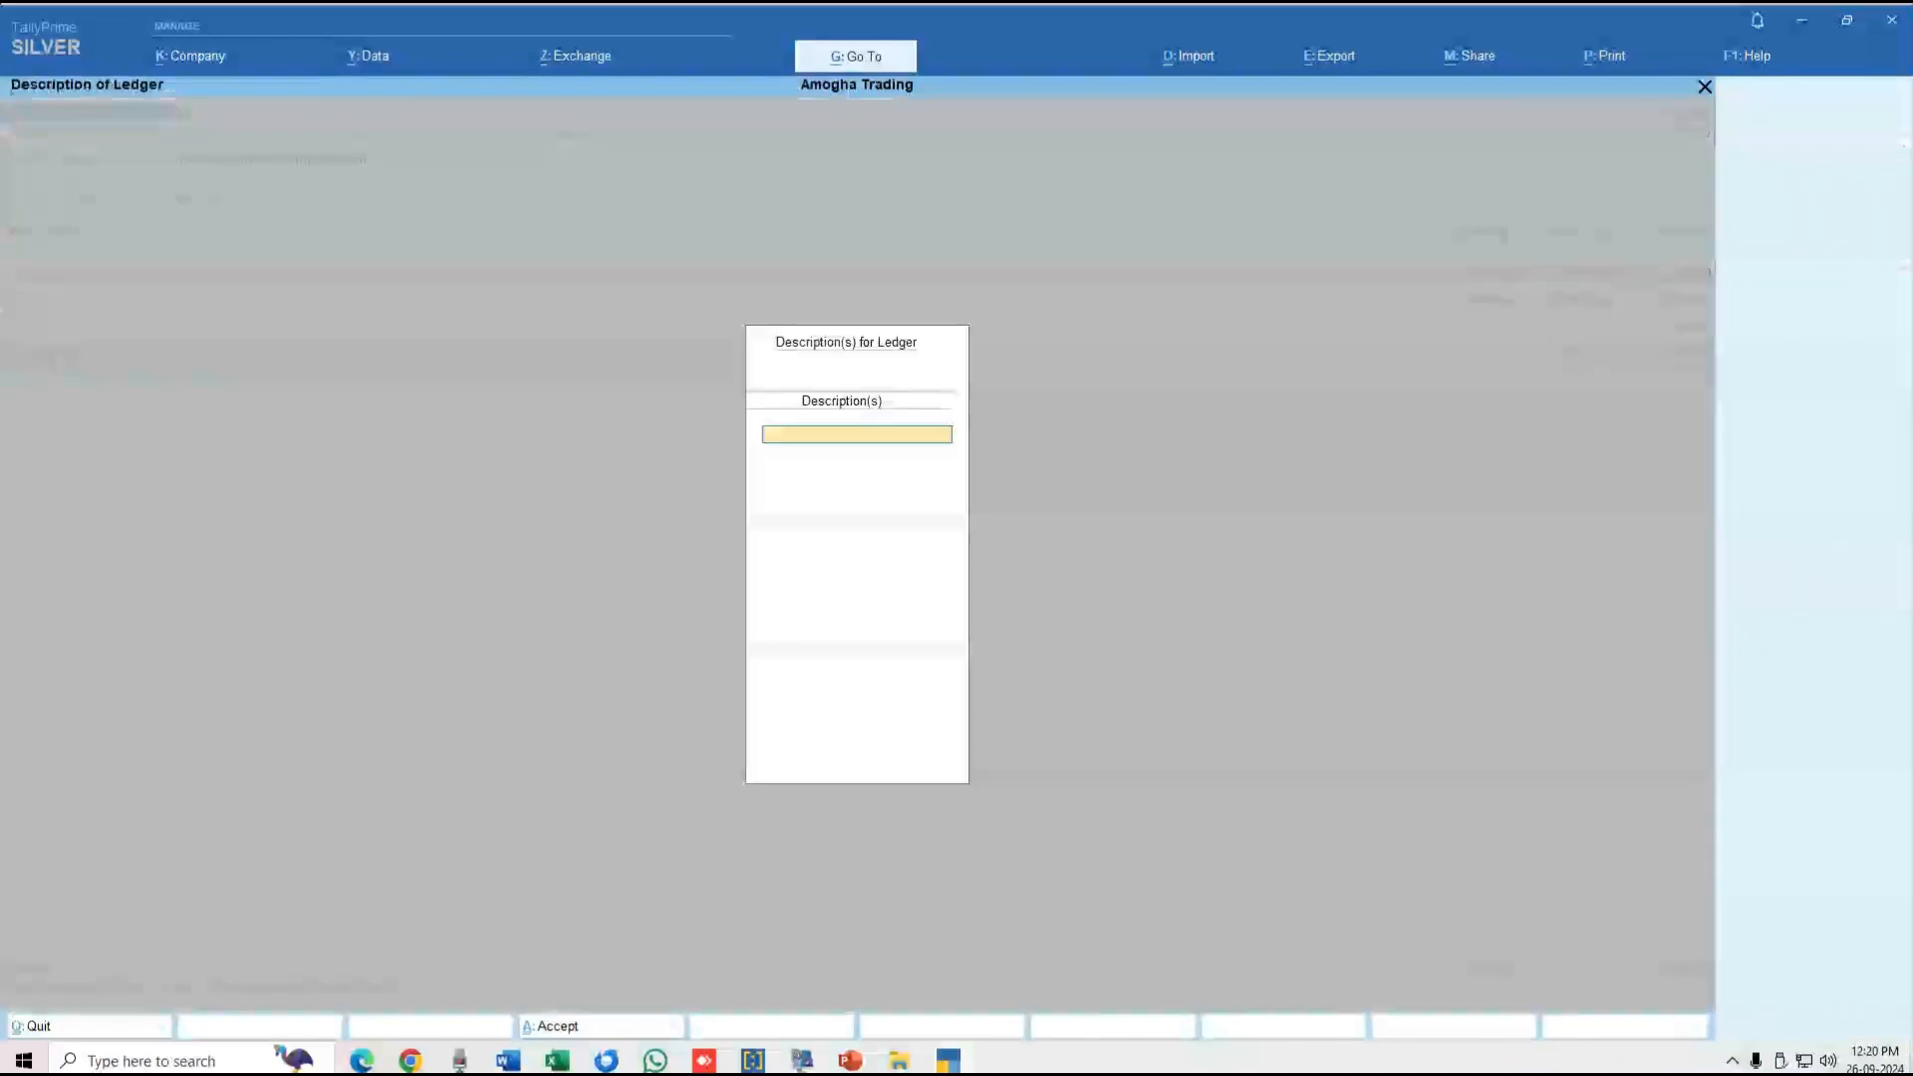
Go through the purchase voucher's tax ledgers and bill-wise details, then accept the voucher.
key("Return")
key("Return")
key("Return")
key("Return")
key("Return")
key("Return")
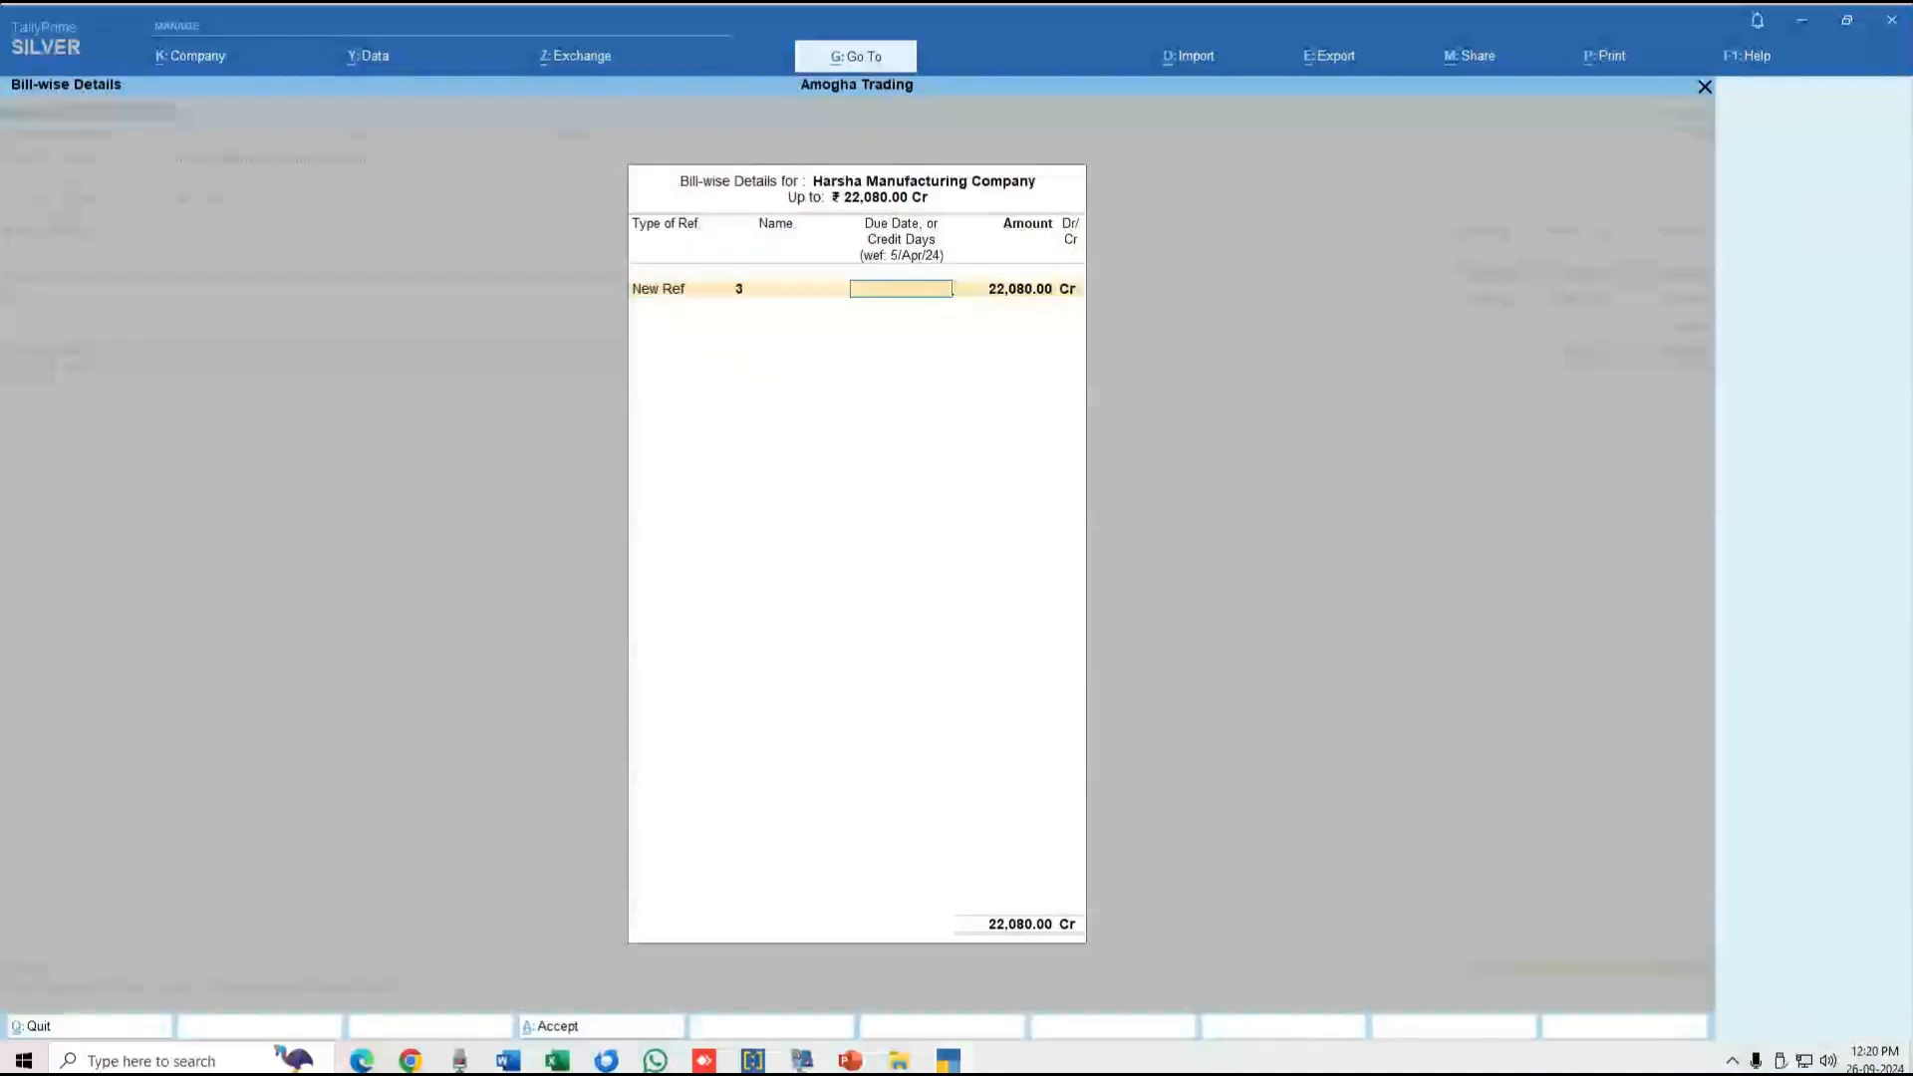
key("Return")
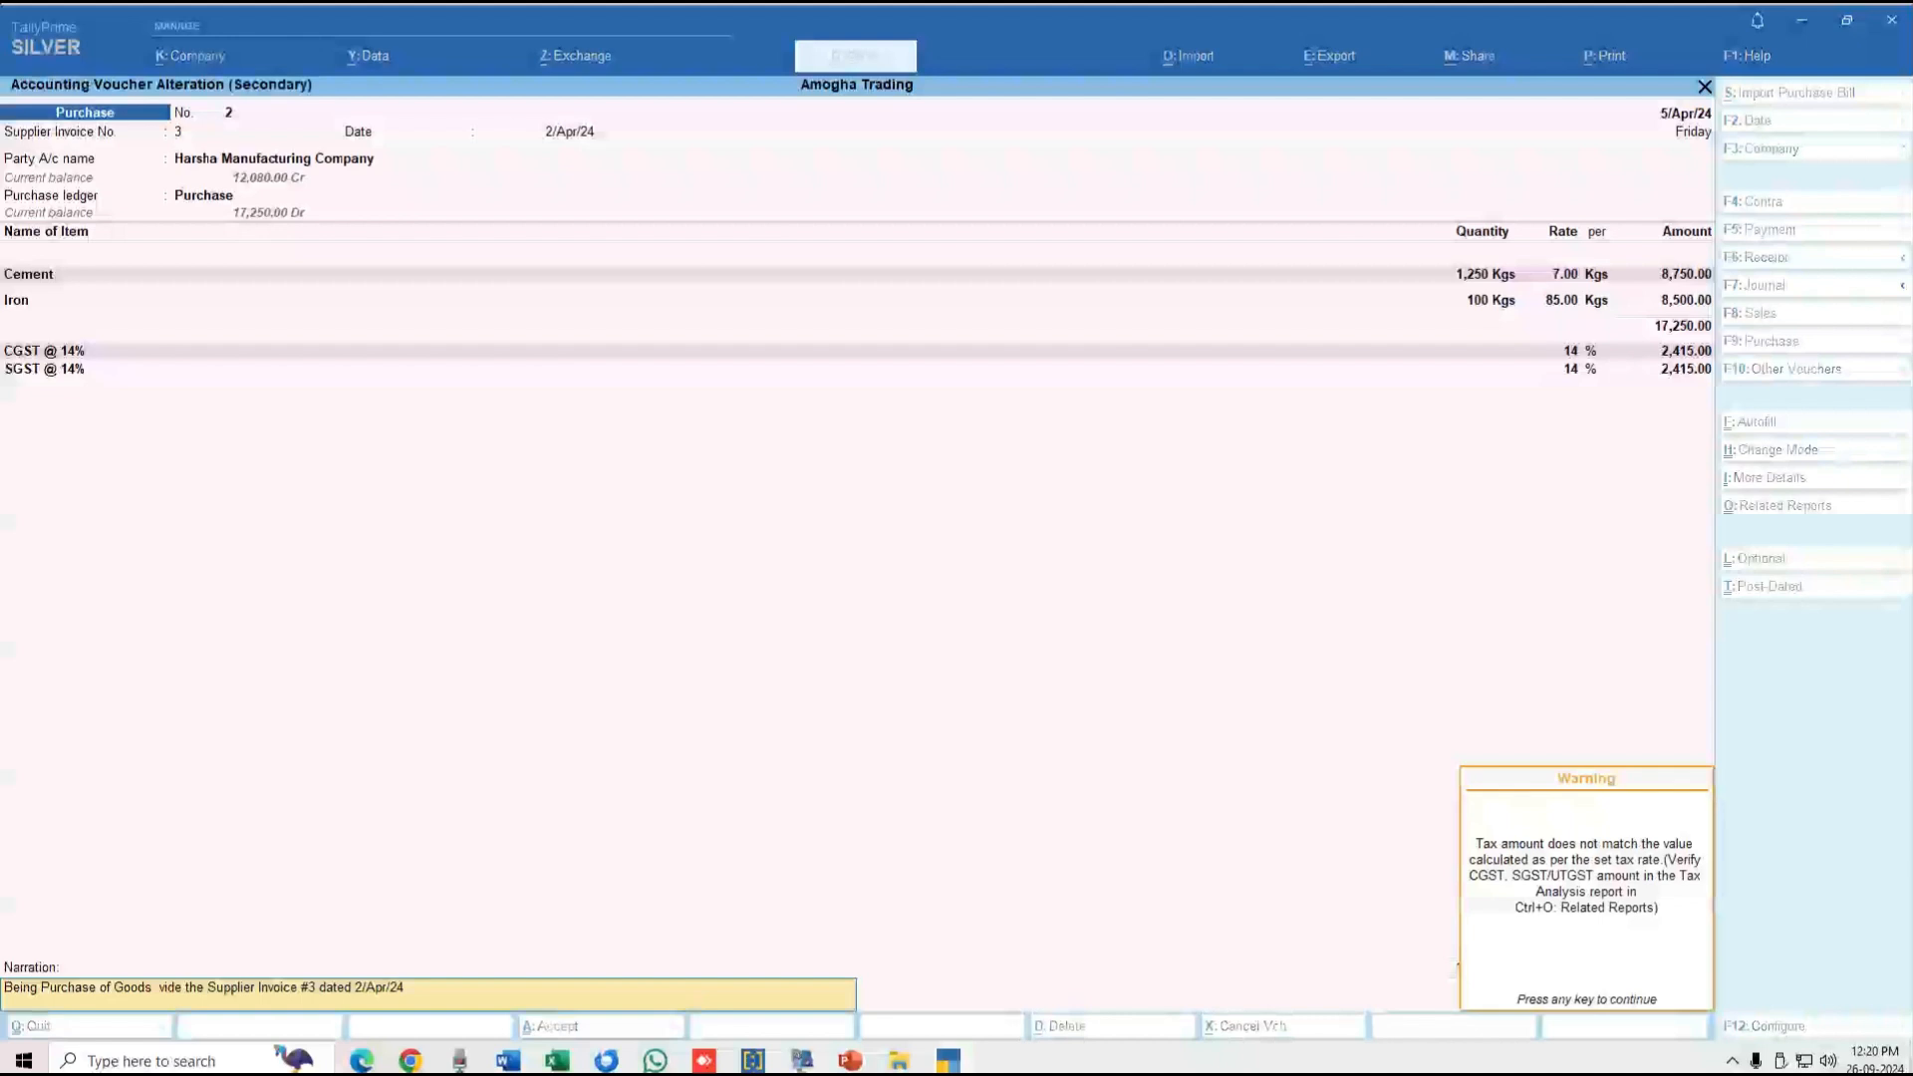
key("Return")
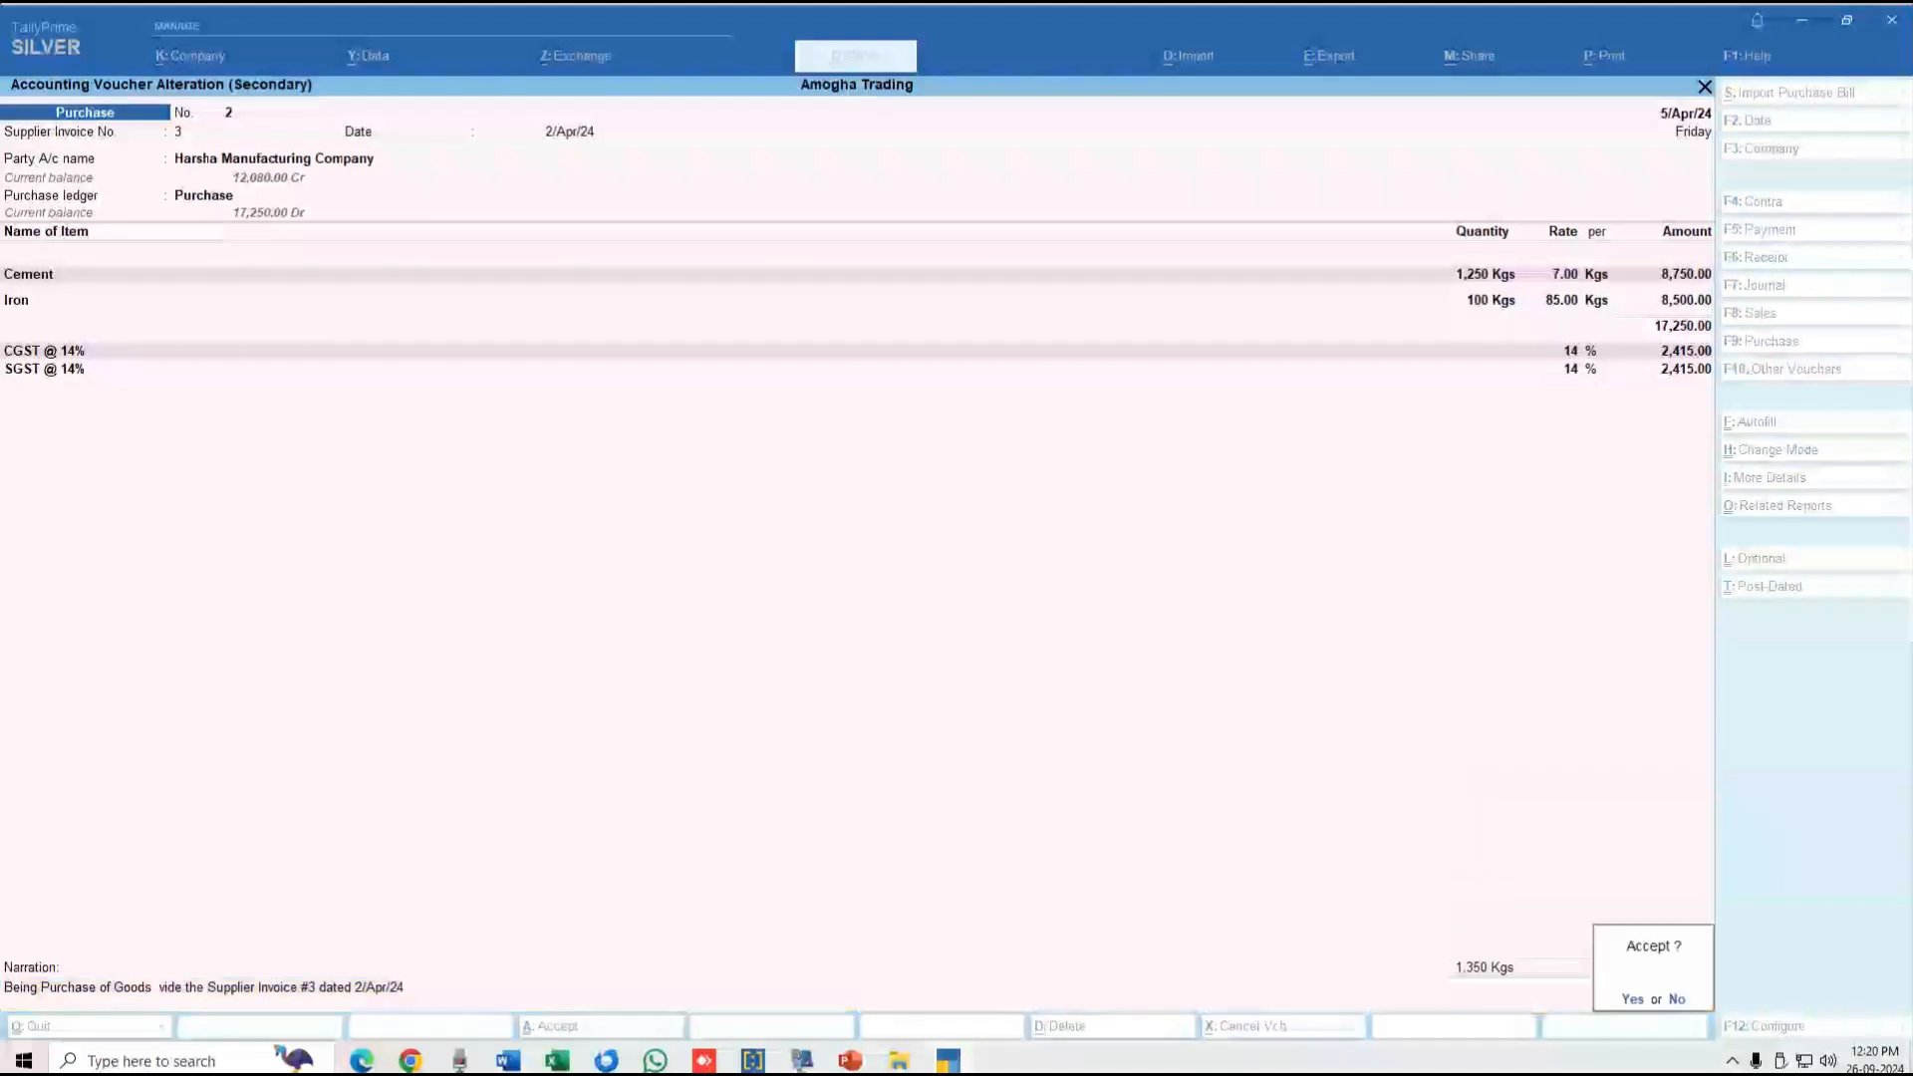
key("Return")
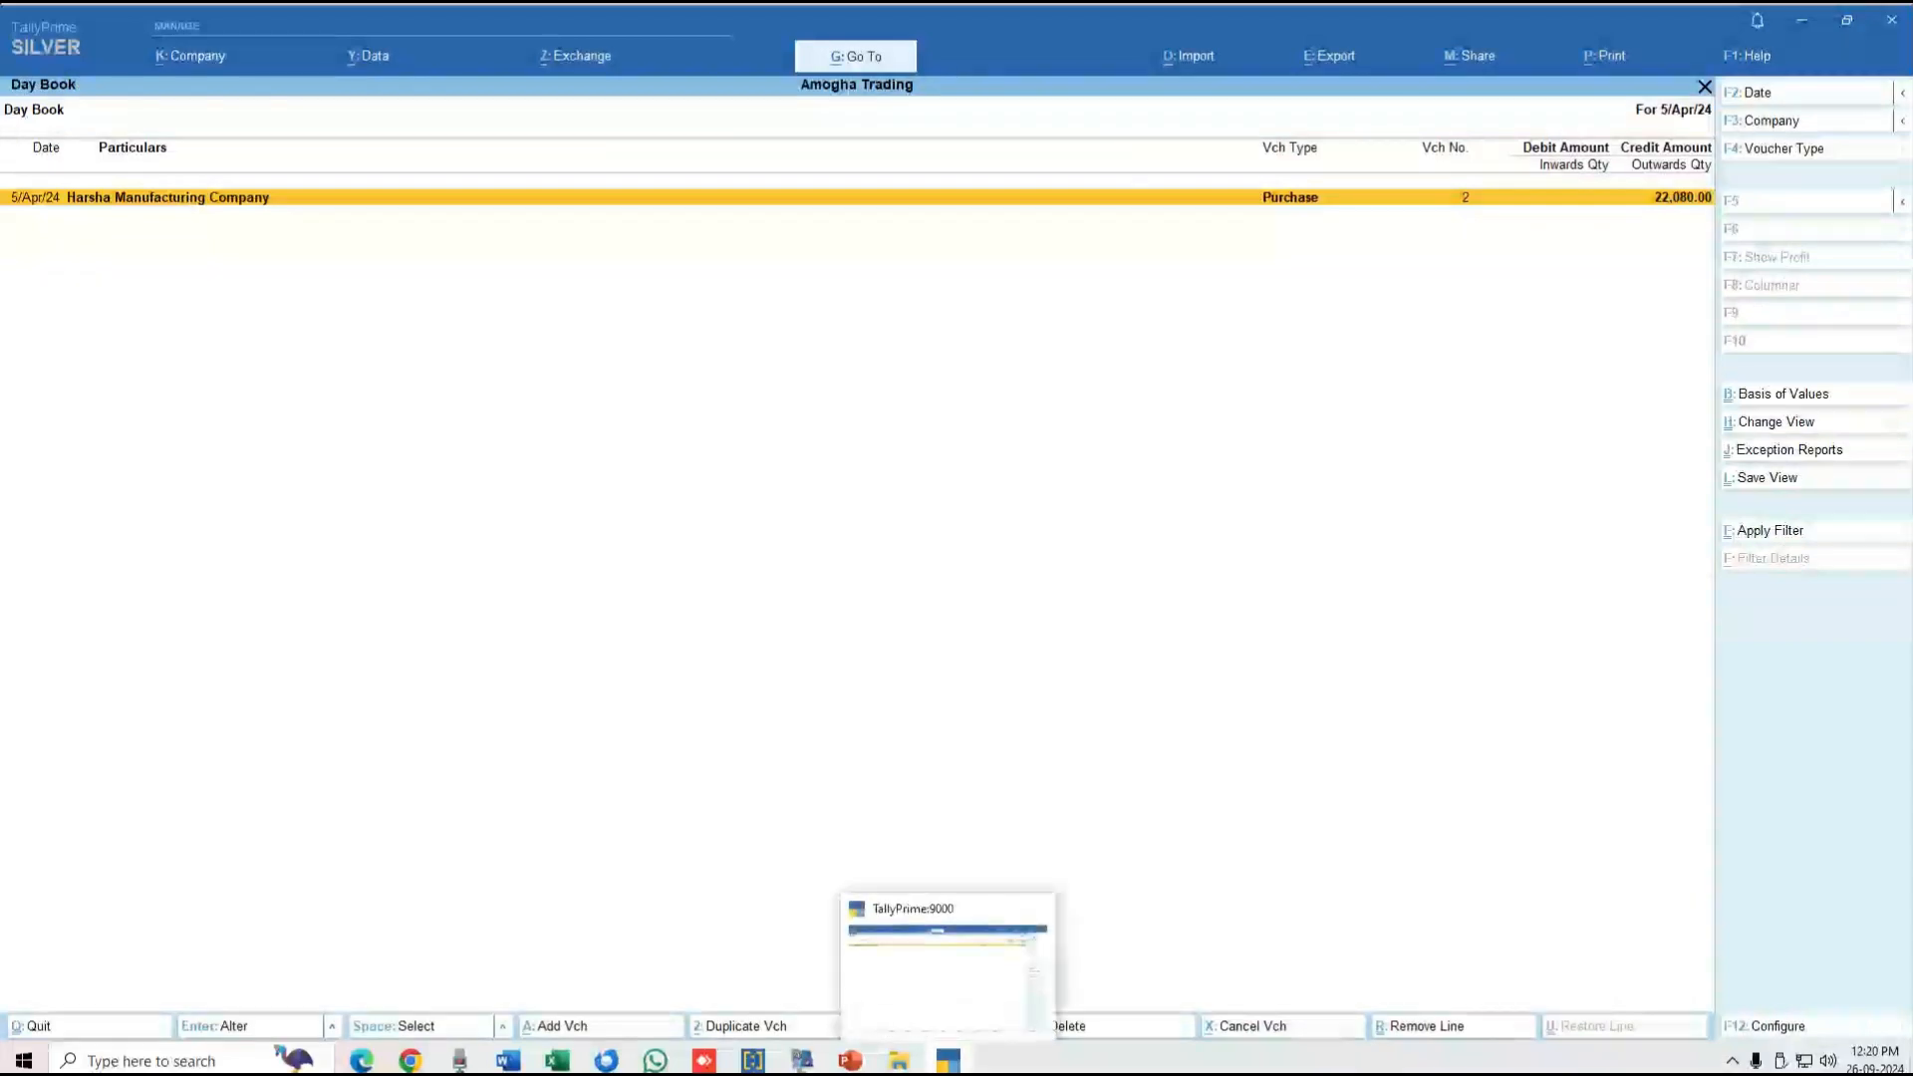
Switch to the PowerPoint slide show, advance the demo slide to Part 2 : Invoice to Journal, and return to TallyPrime.
mouse_move(850, 1062)
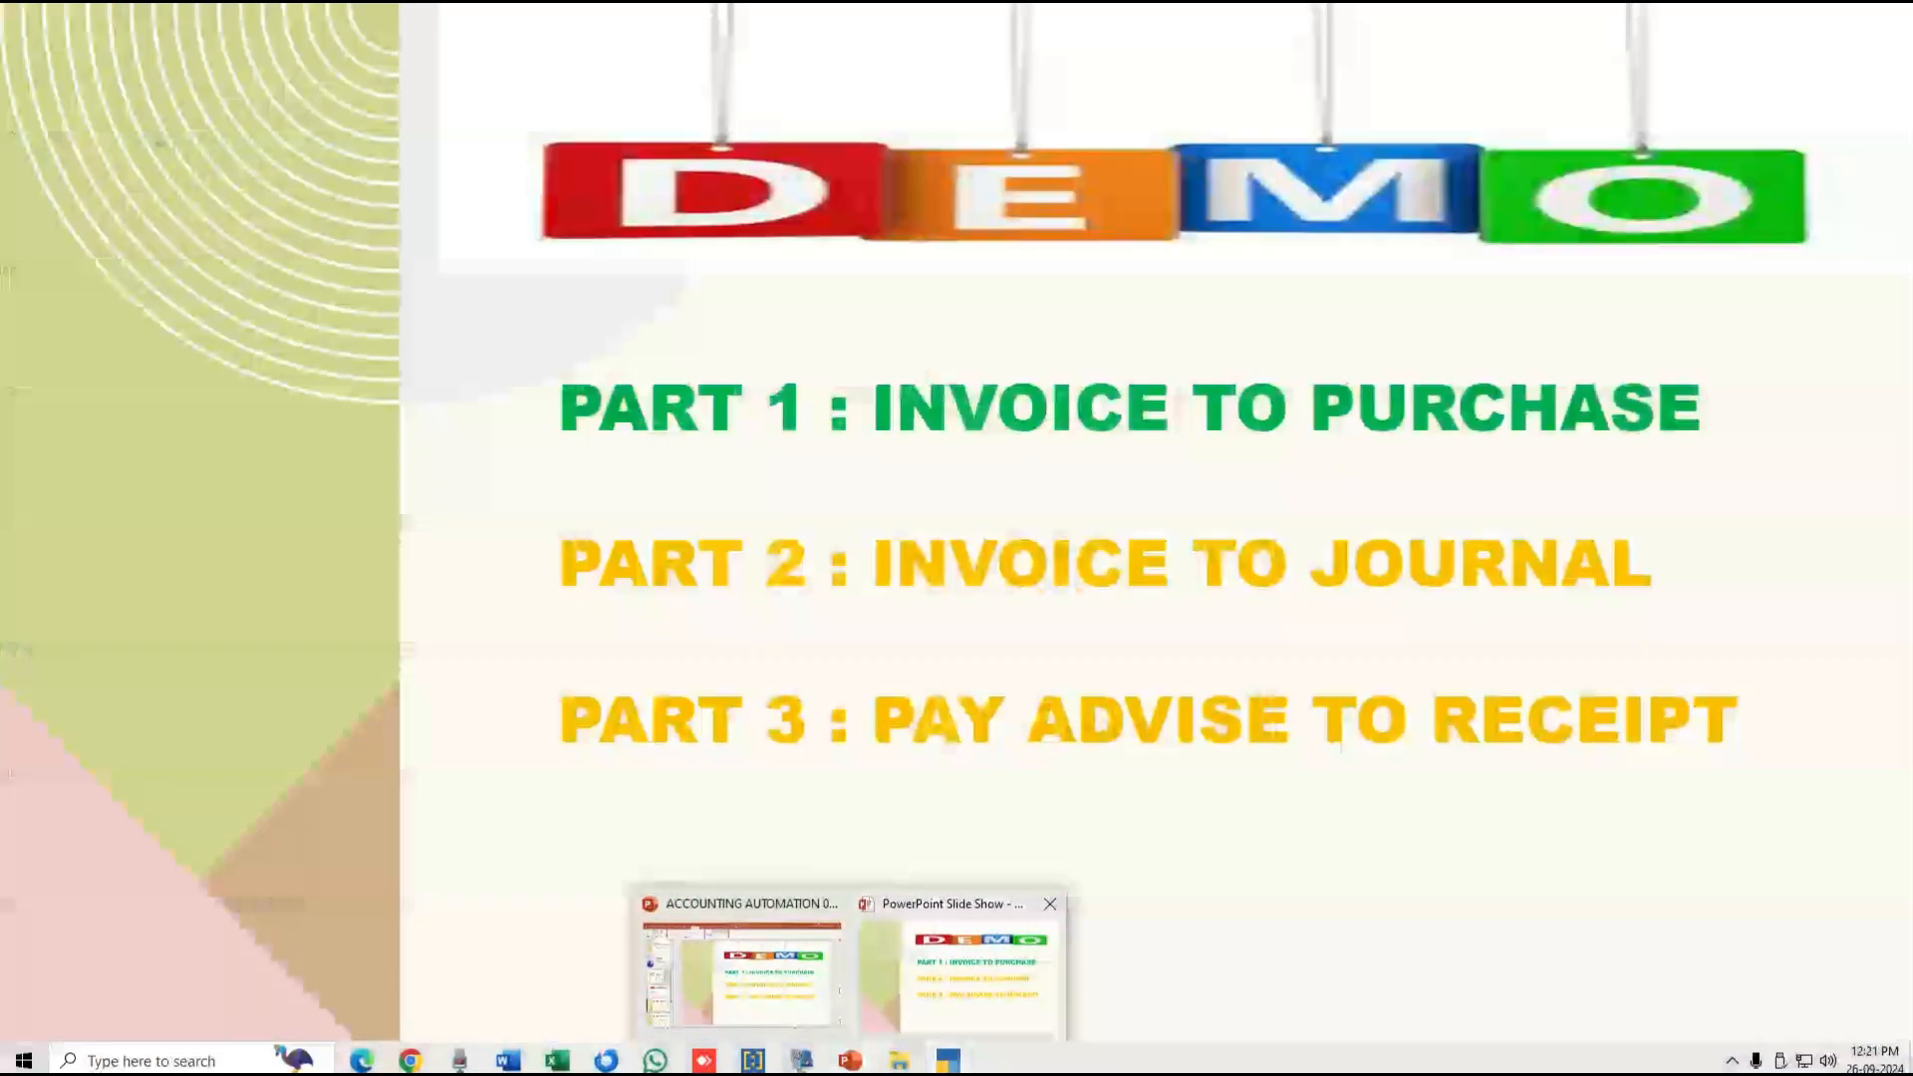
left_click(961, 977)
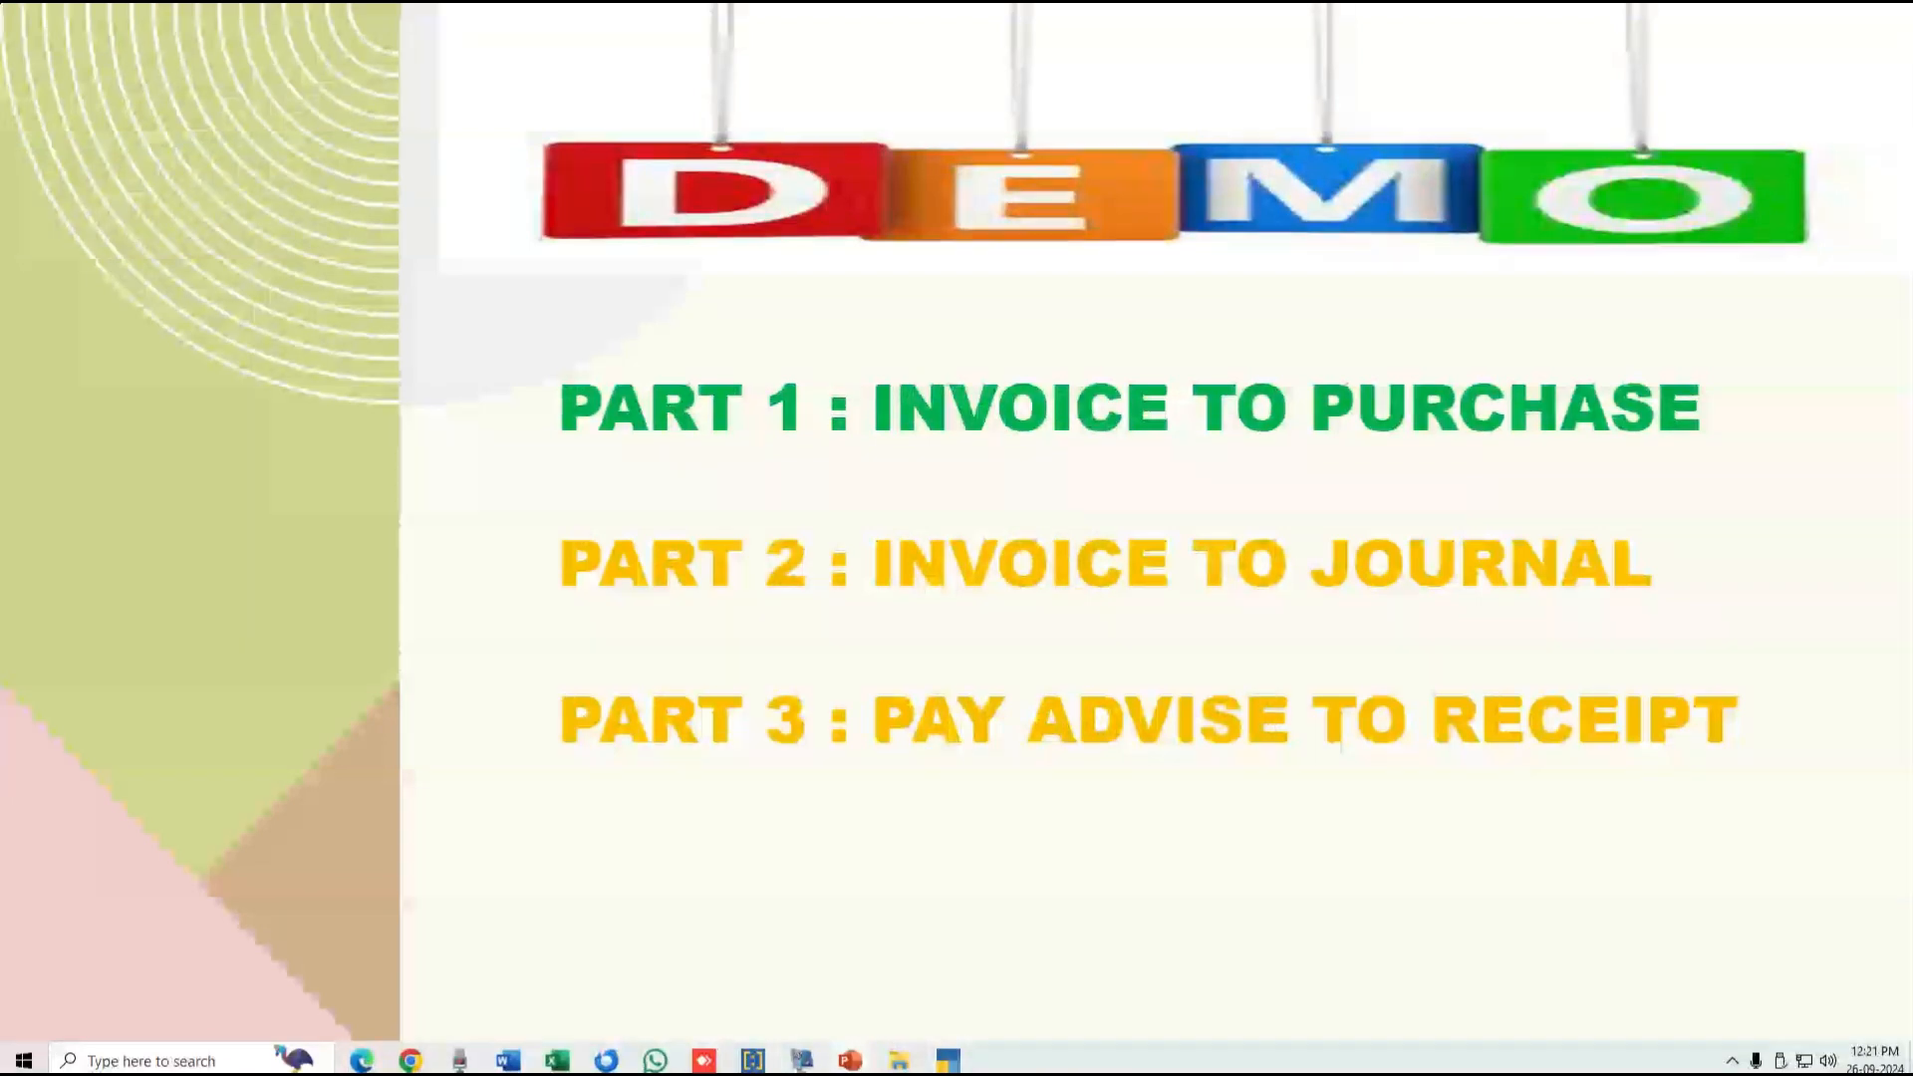
key("Right")
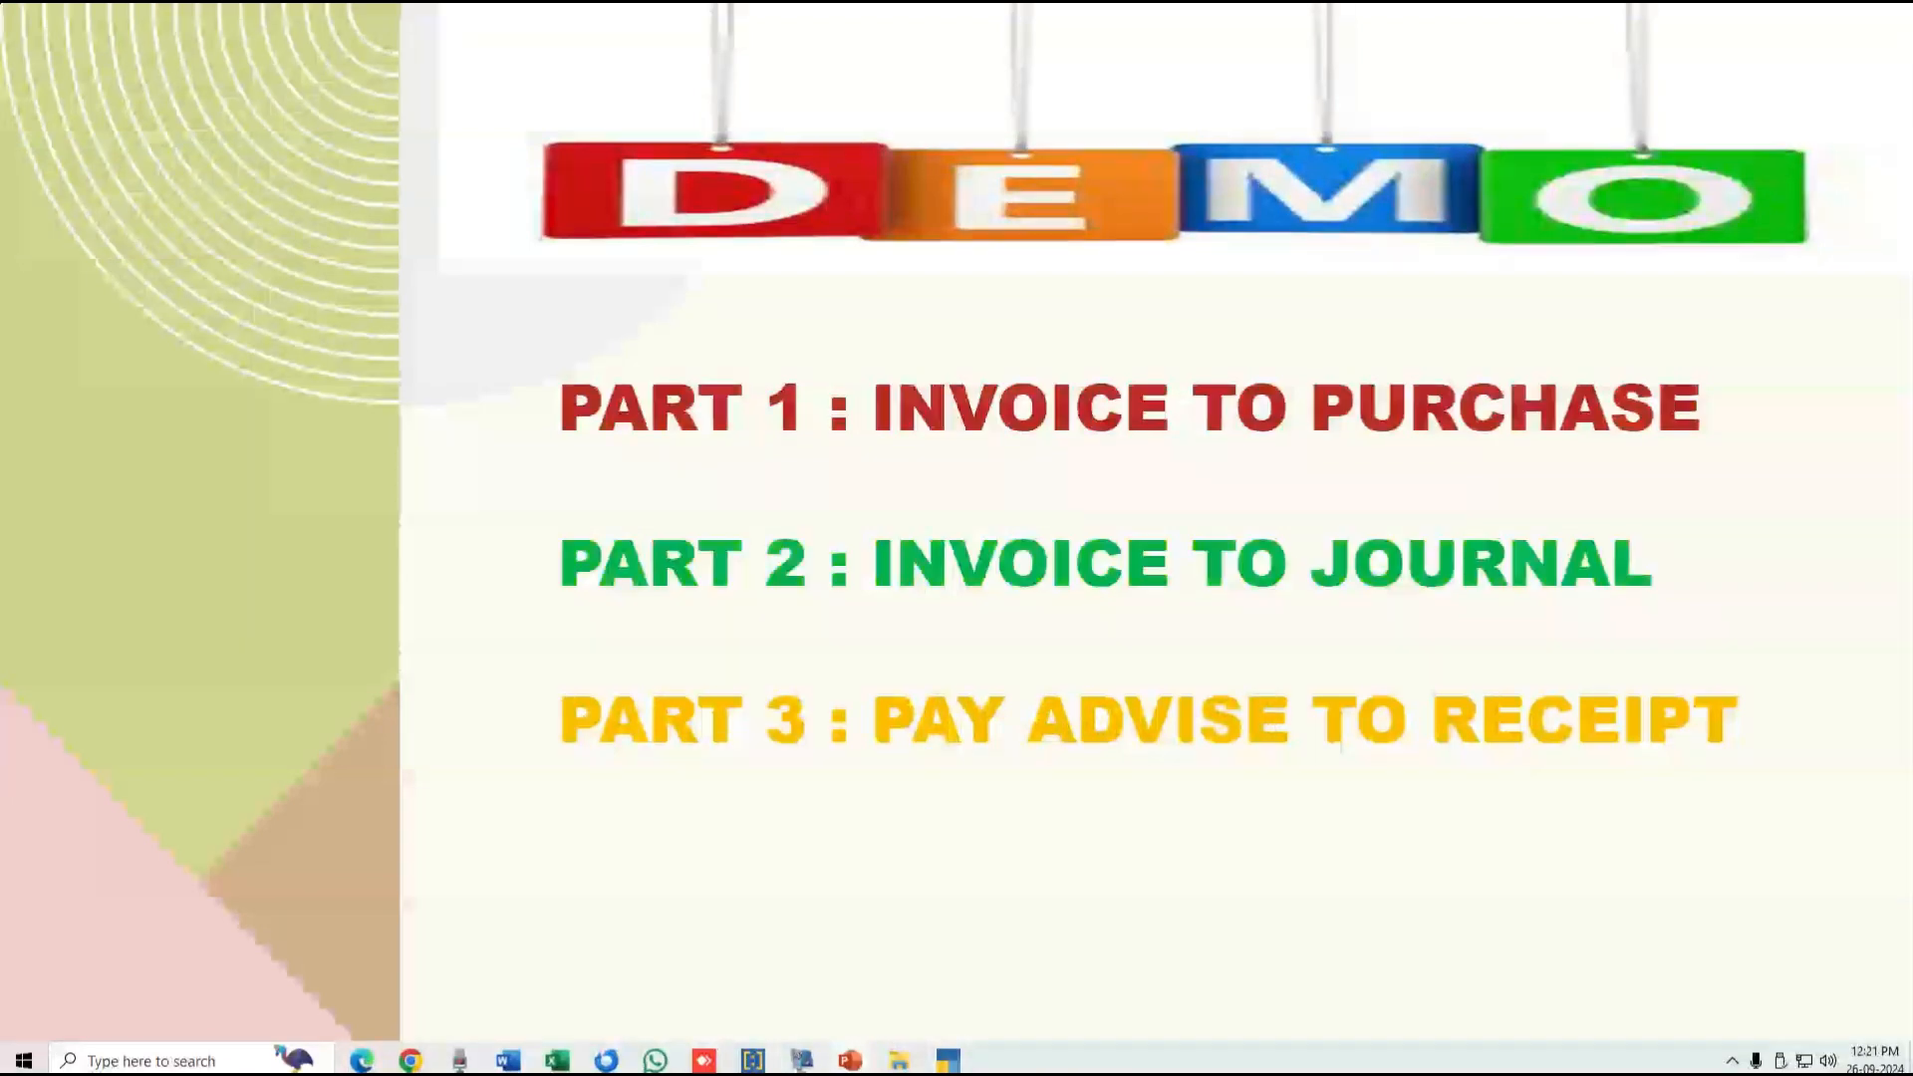
mouse_move(947, 1060)
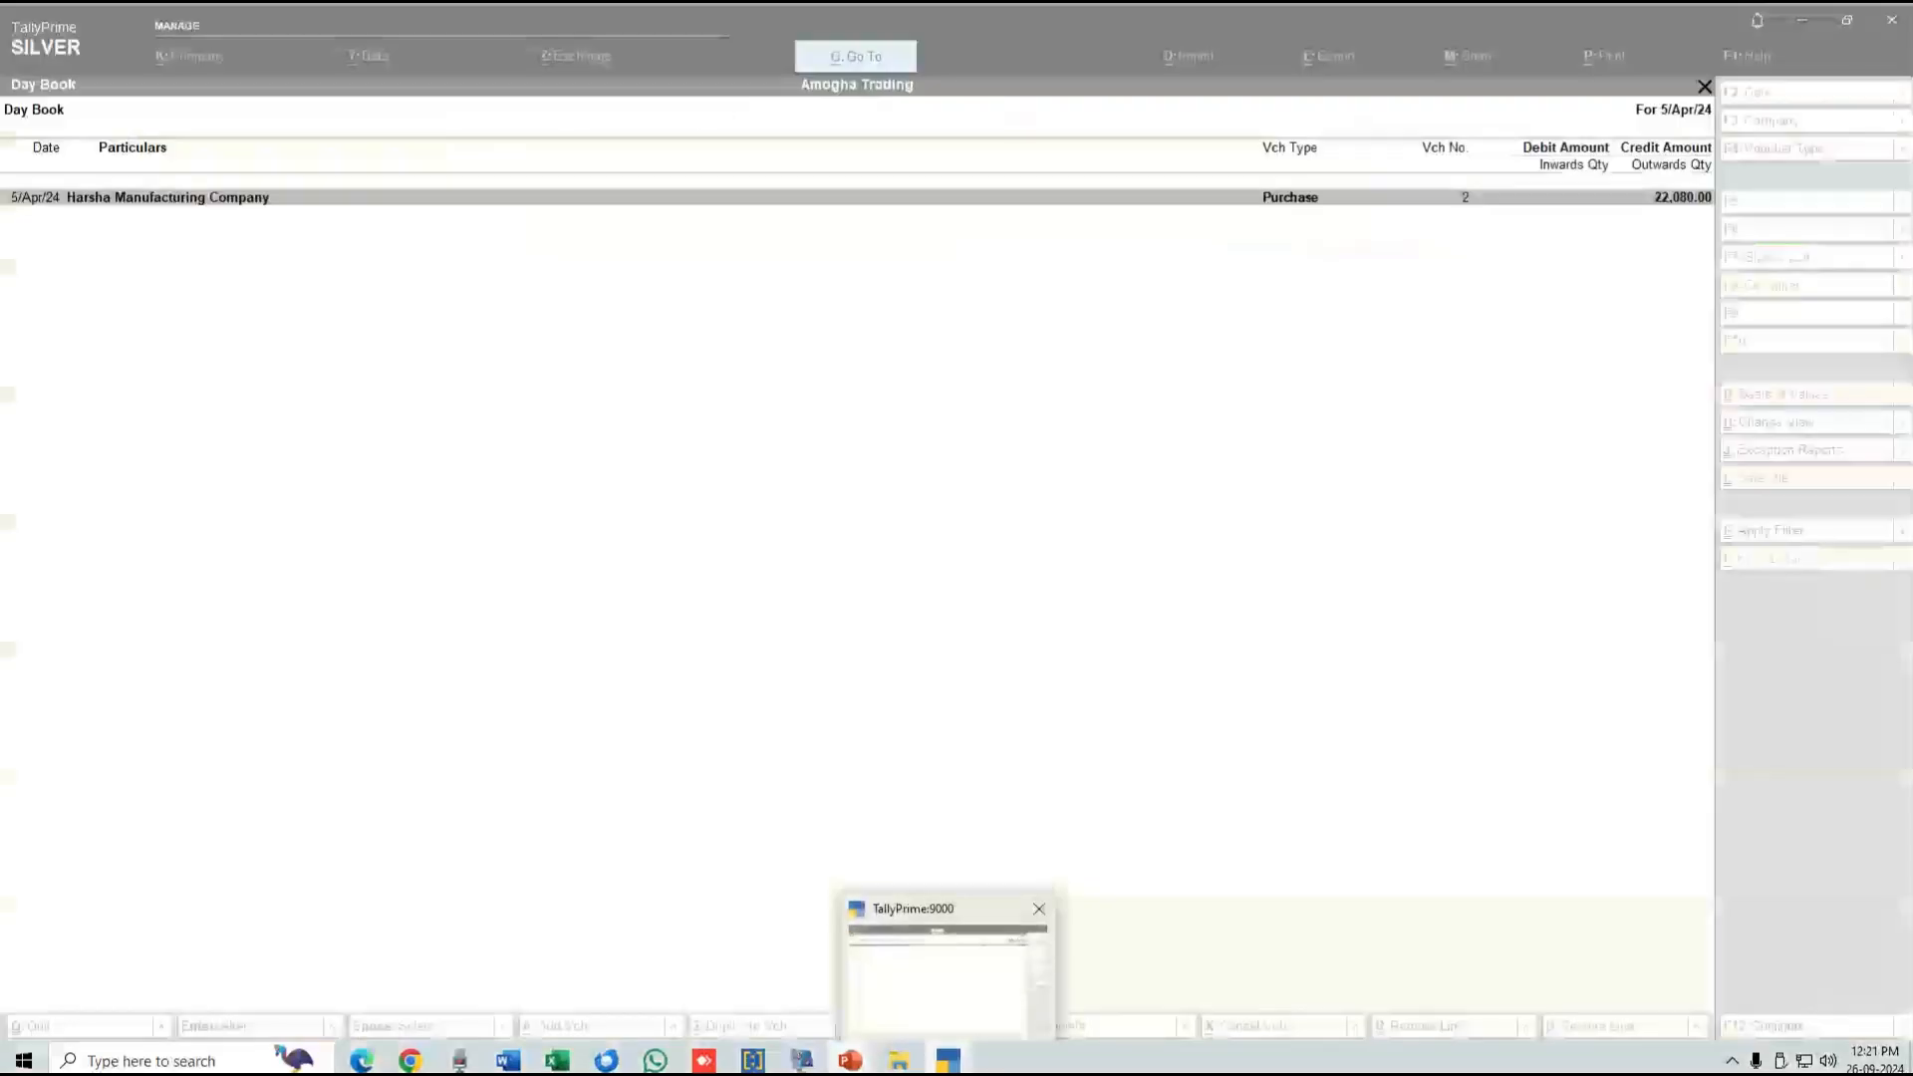
left_click(947, 977)
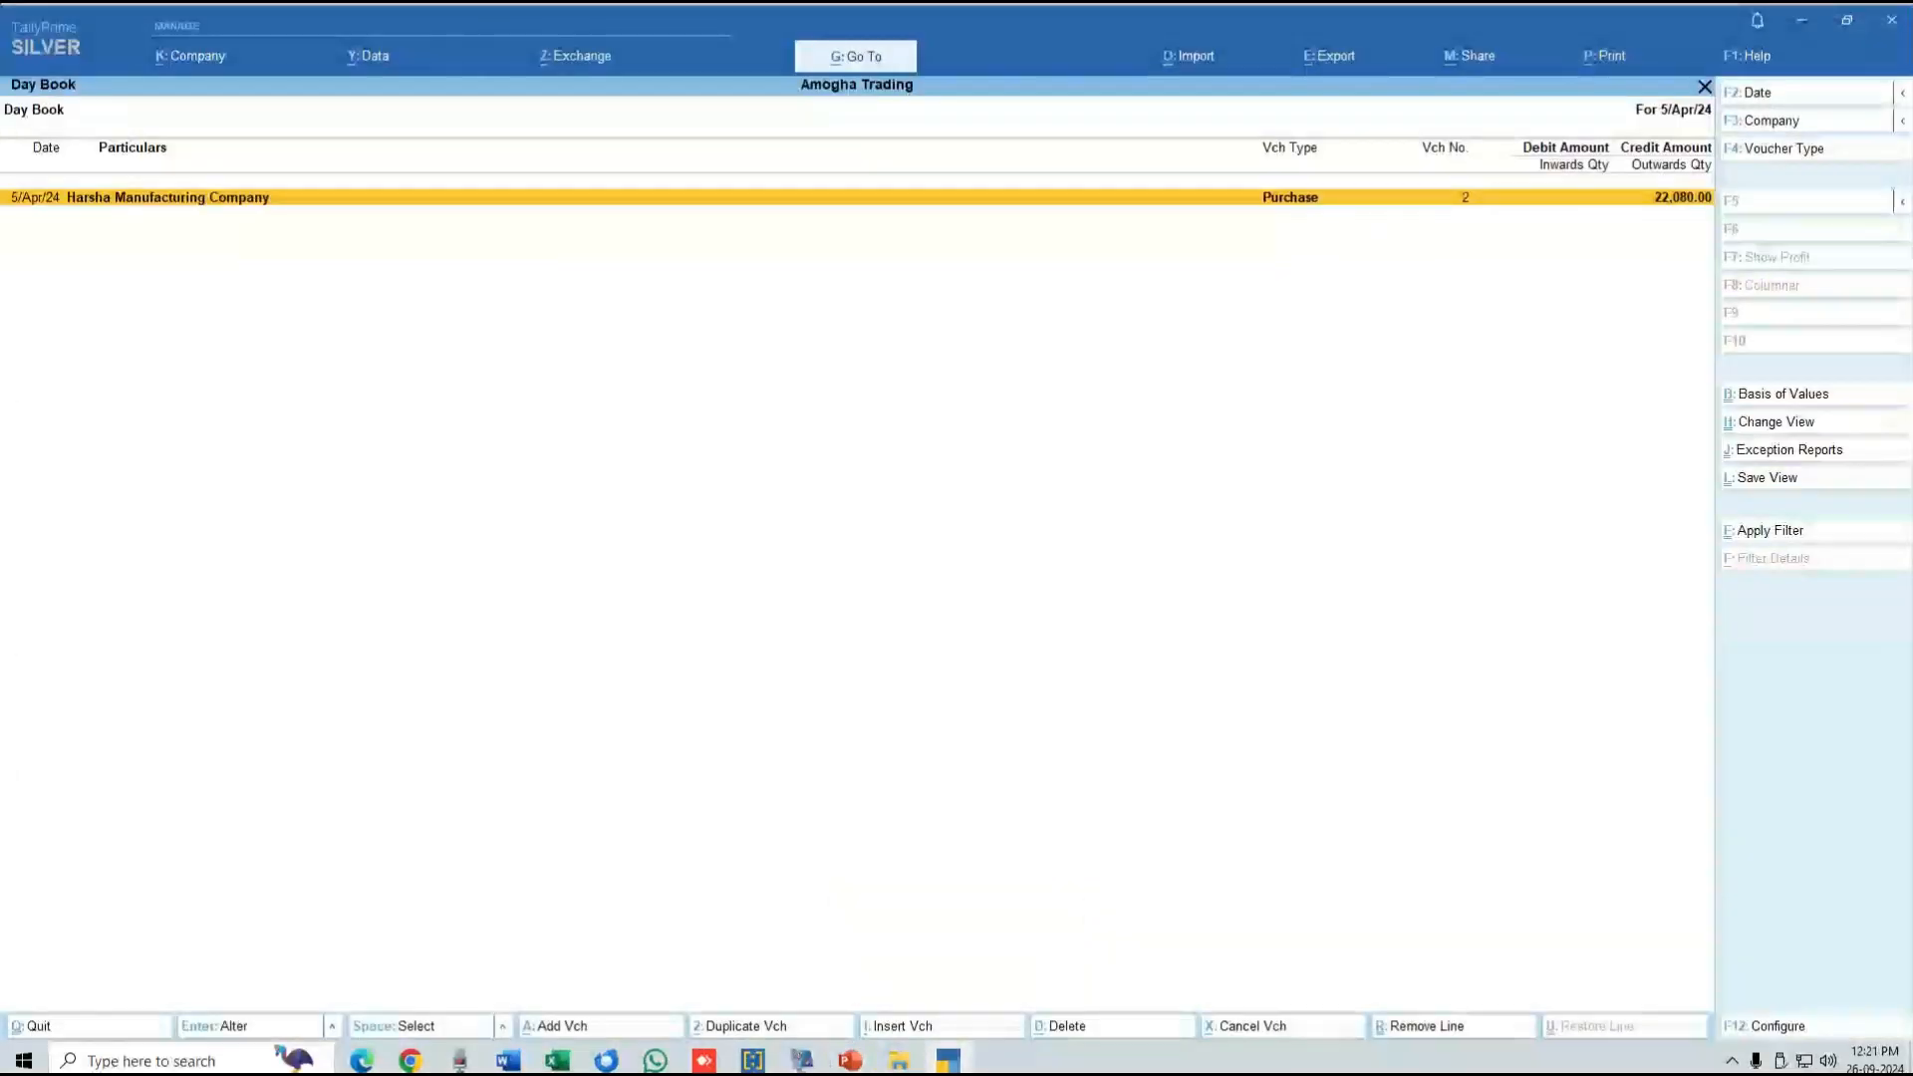
key("Return")
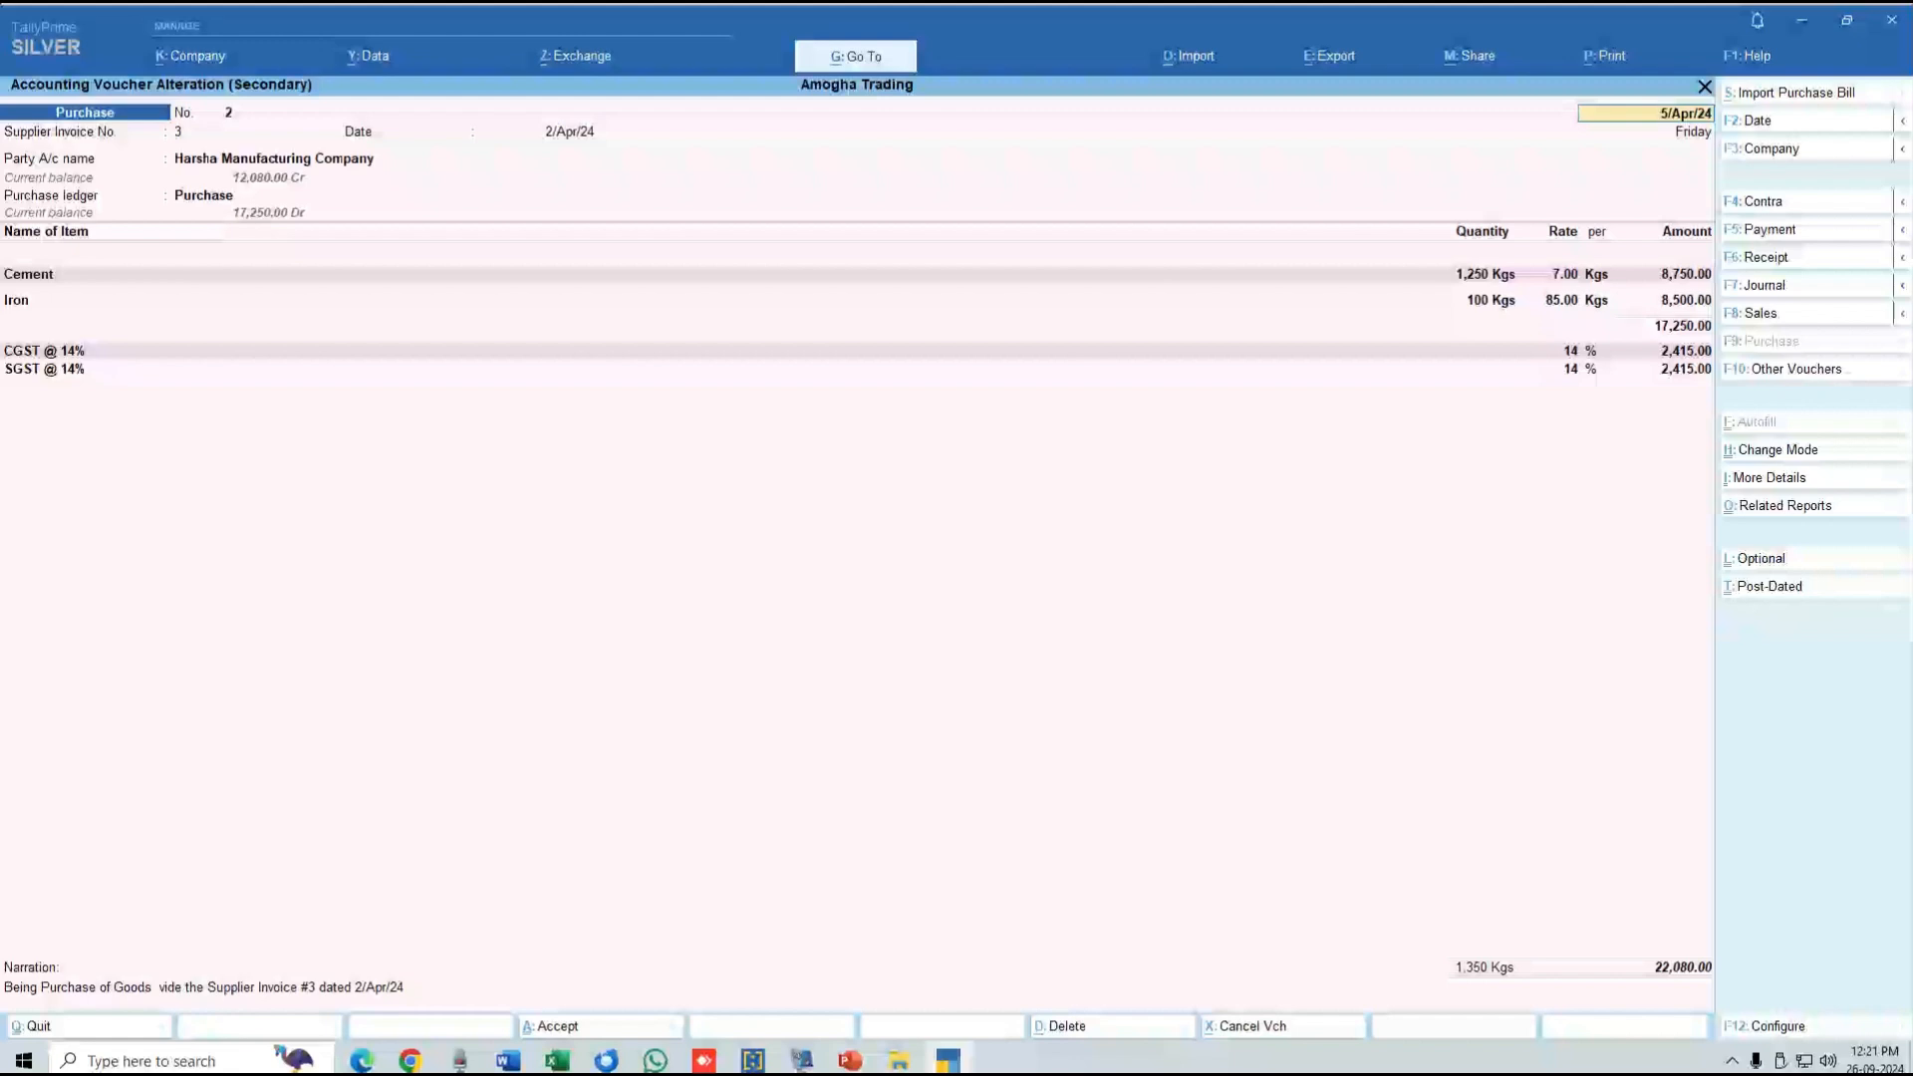
key("F7")
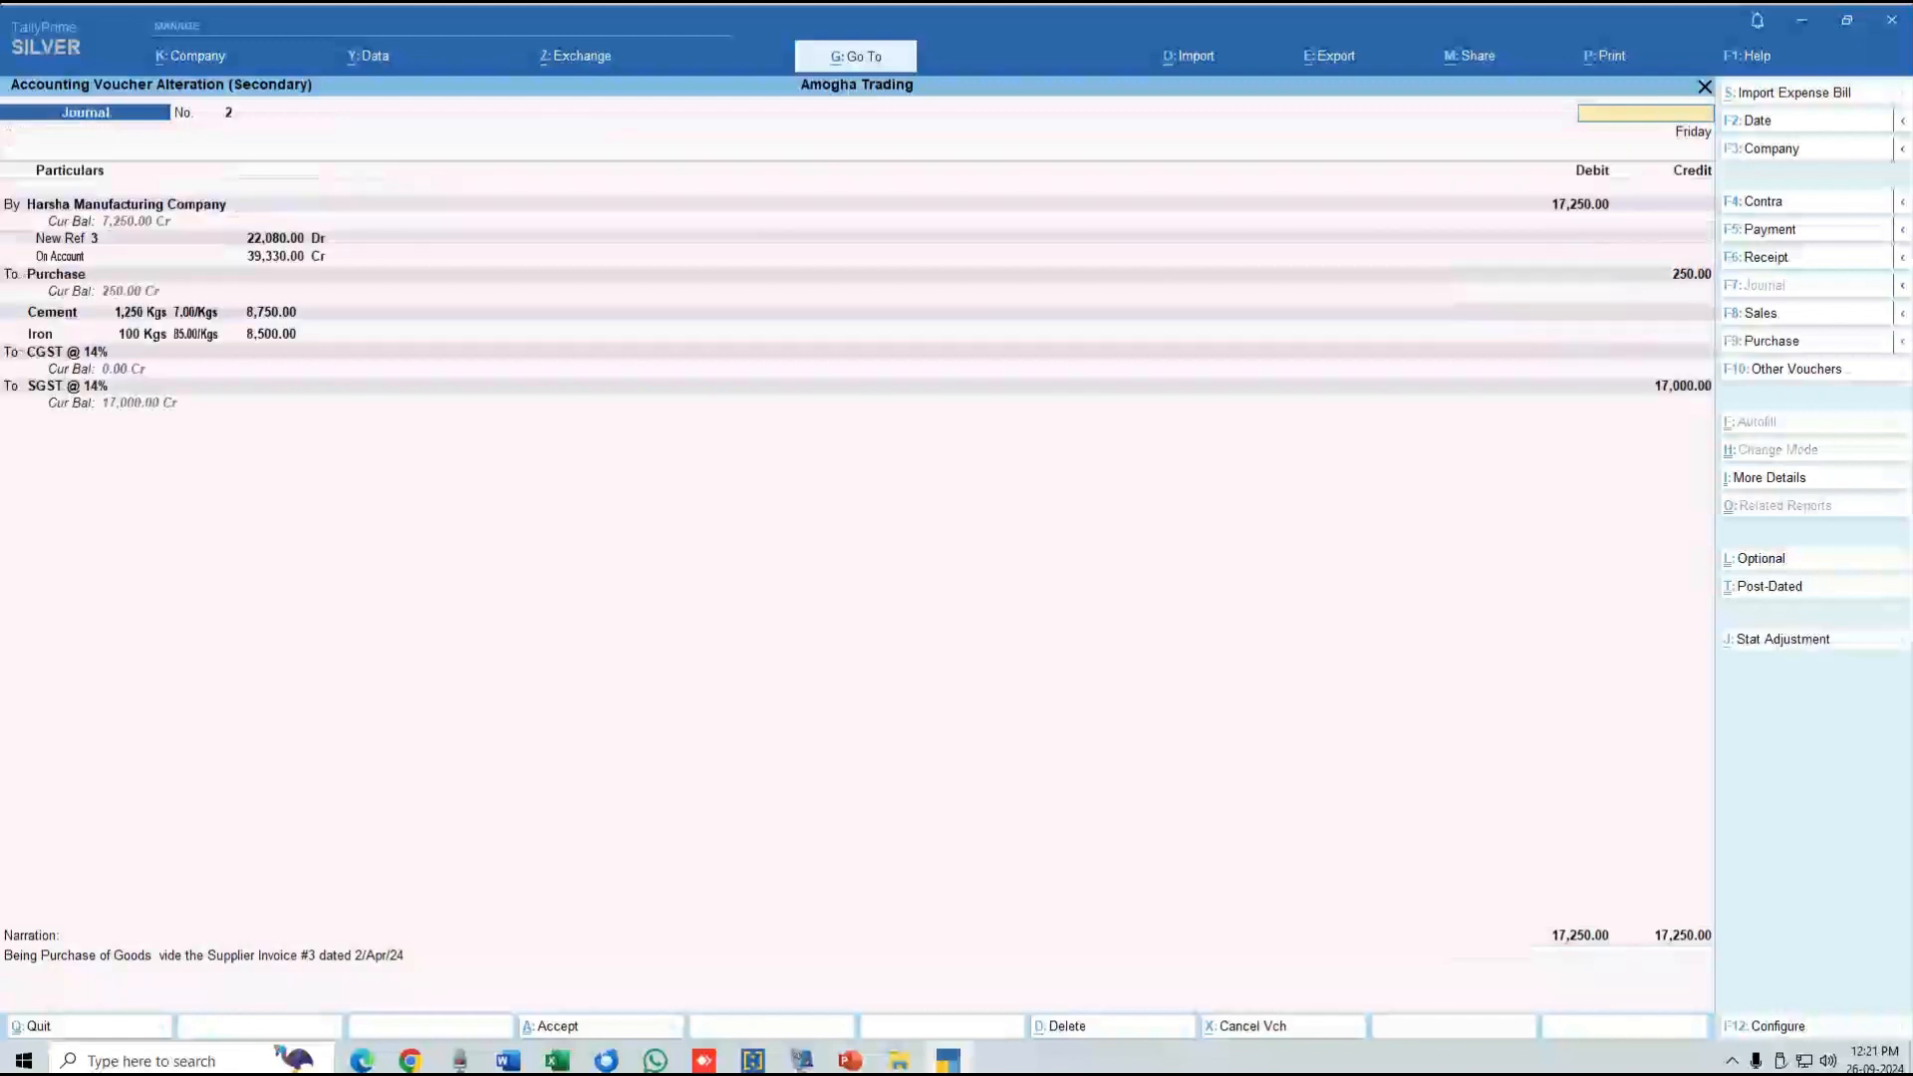
key("Escape")
key("Escape")
Start a new journal voucher in Amogha Trading and load the electronic expense bill from E:\ProgramFiles\HarshaManufacturingCompany\SaleInvoice\4.xml.
key("Up")
key("Return")
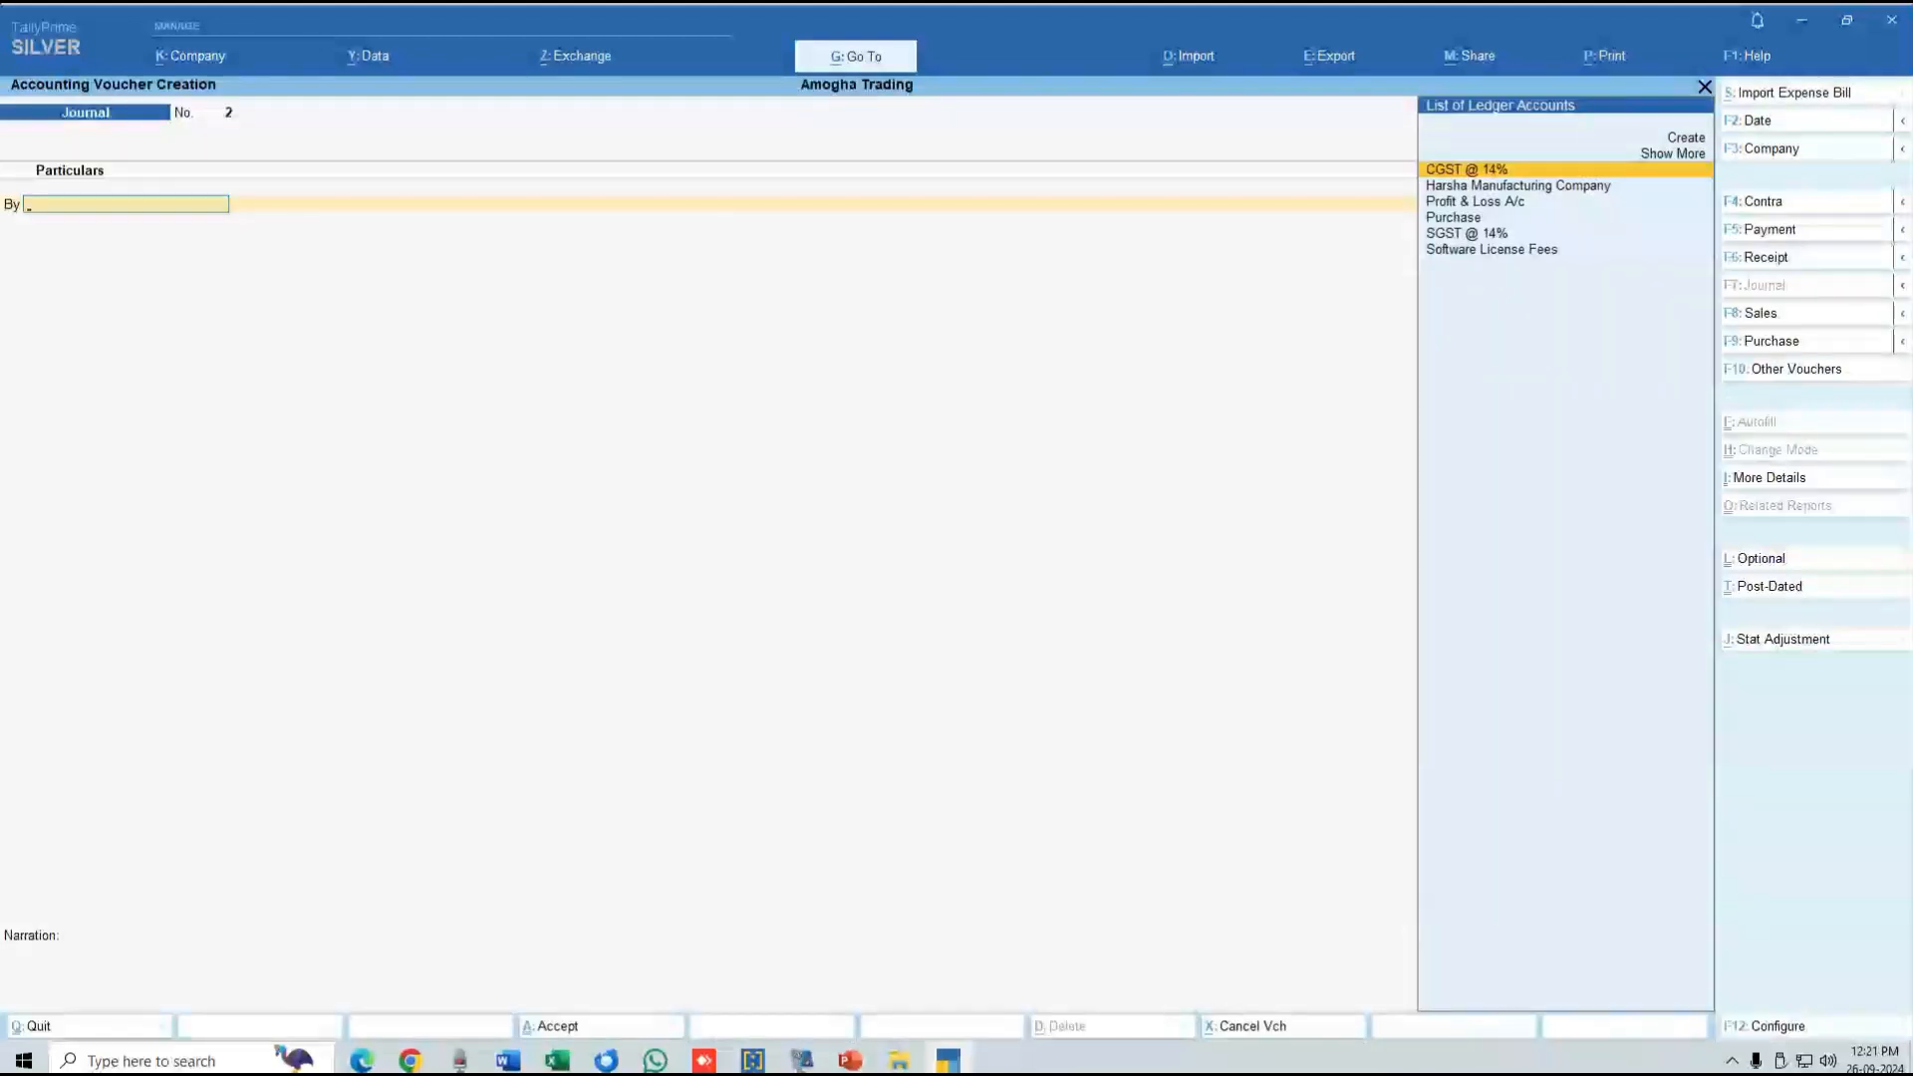
key("ctrl")
key("ctrl+s")
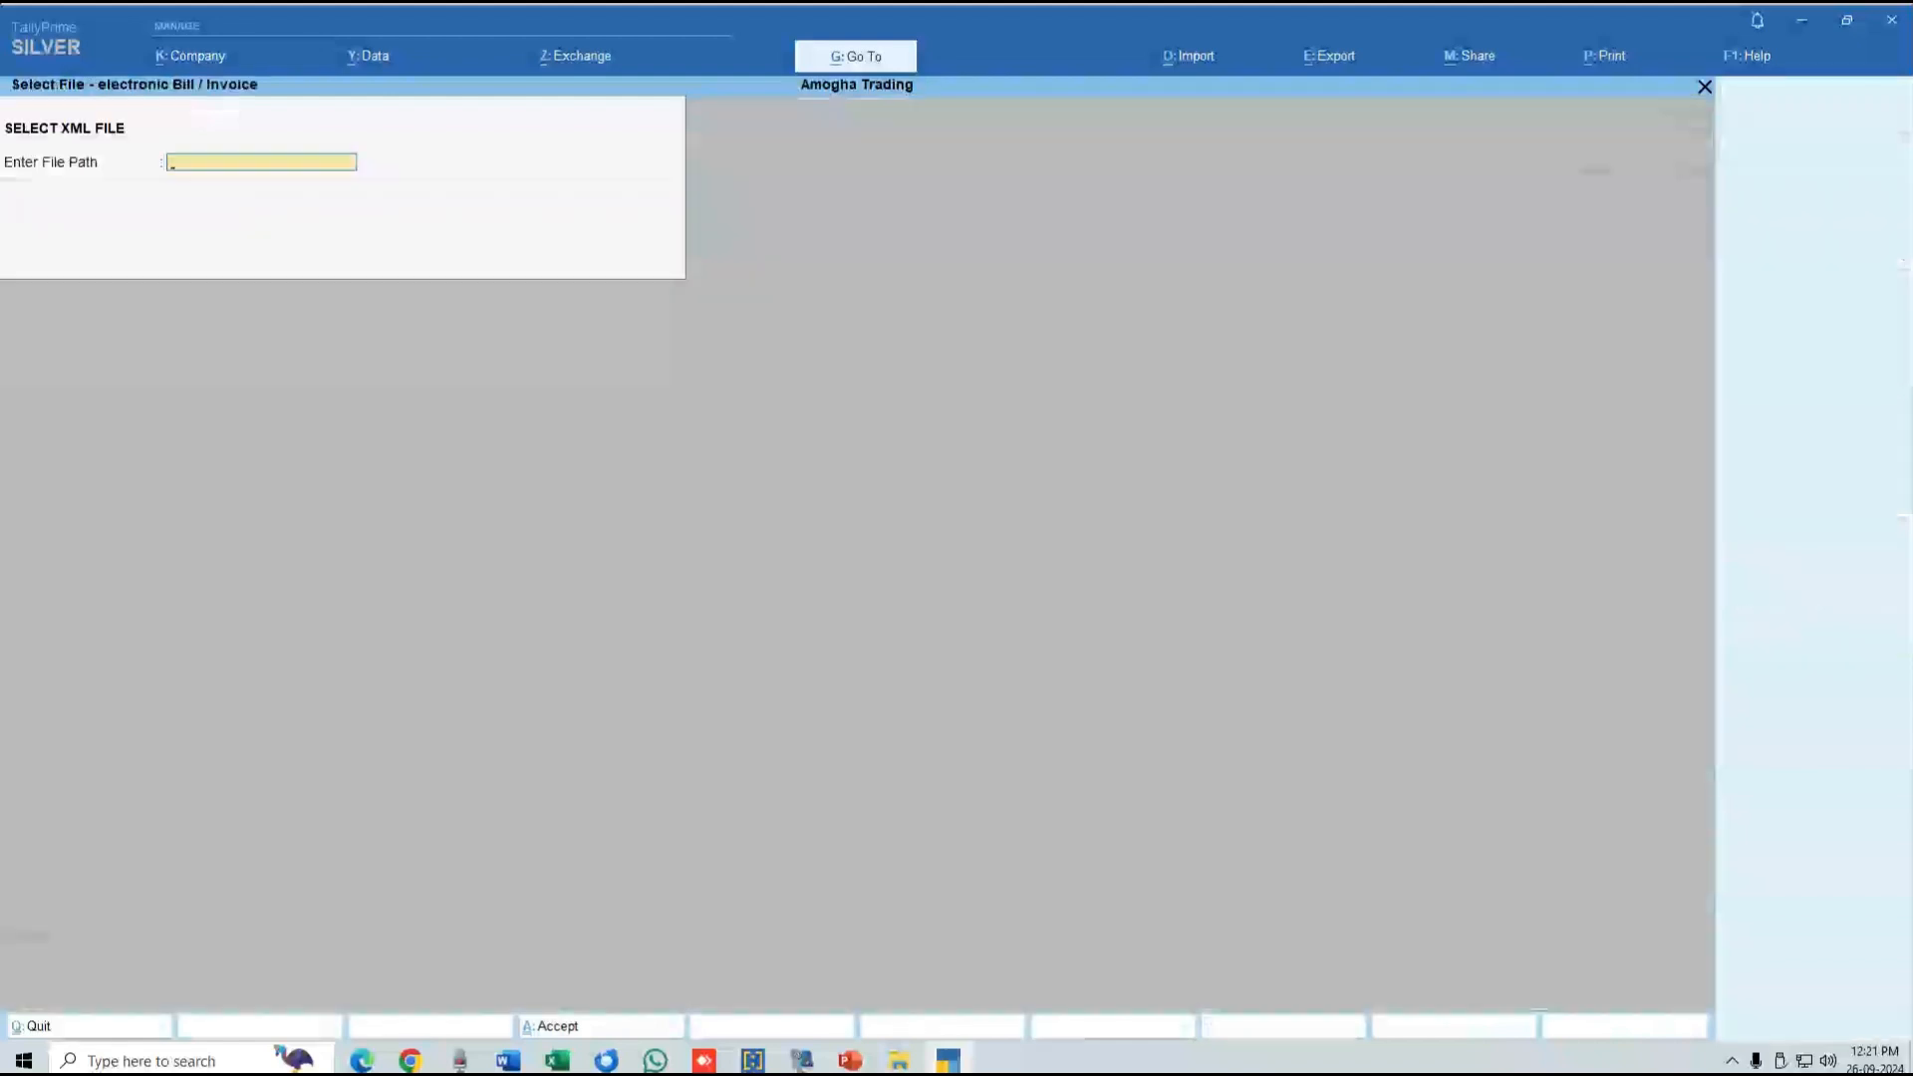
type("E:\\Program Files\\Harsha Manufacturing Company\\Sale Invoice")
type("\\3")
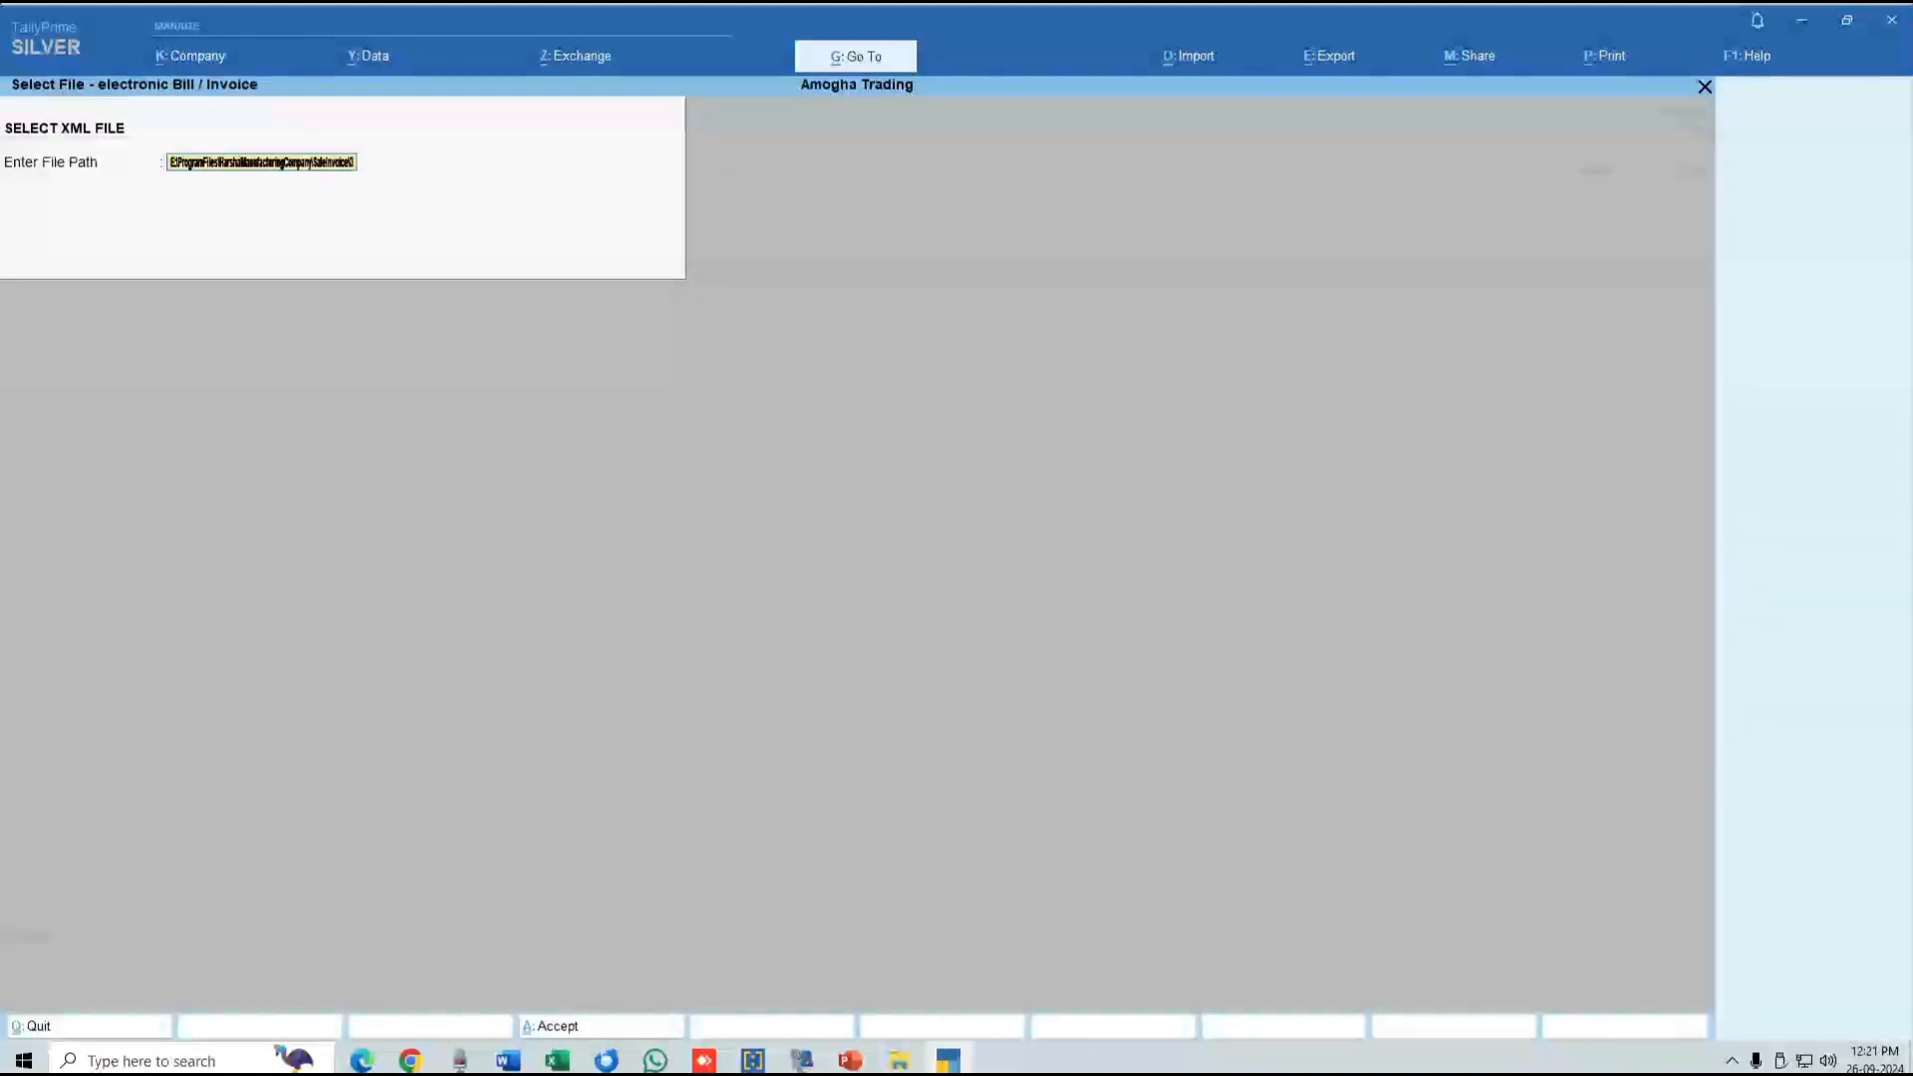
type("1.xml")
key("Return")
key("Return")
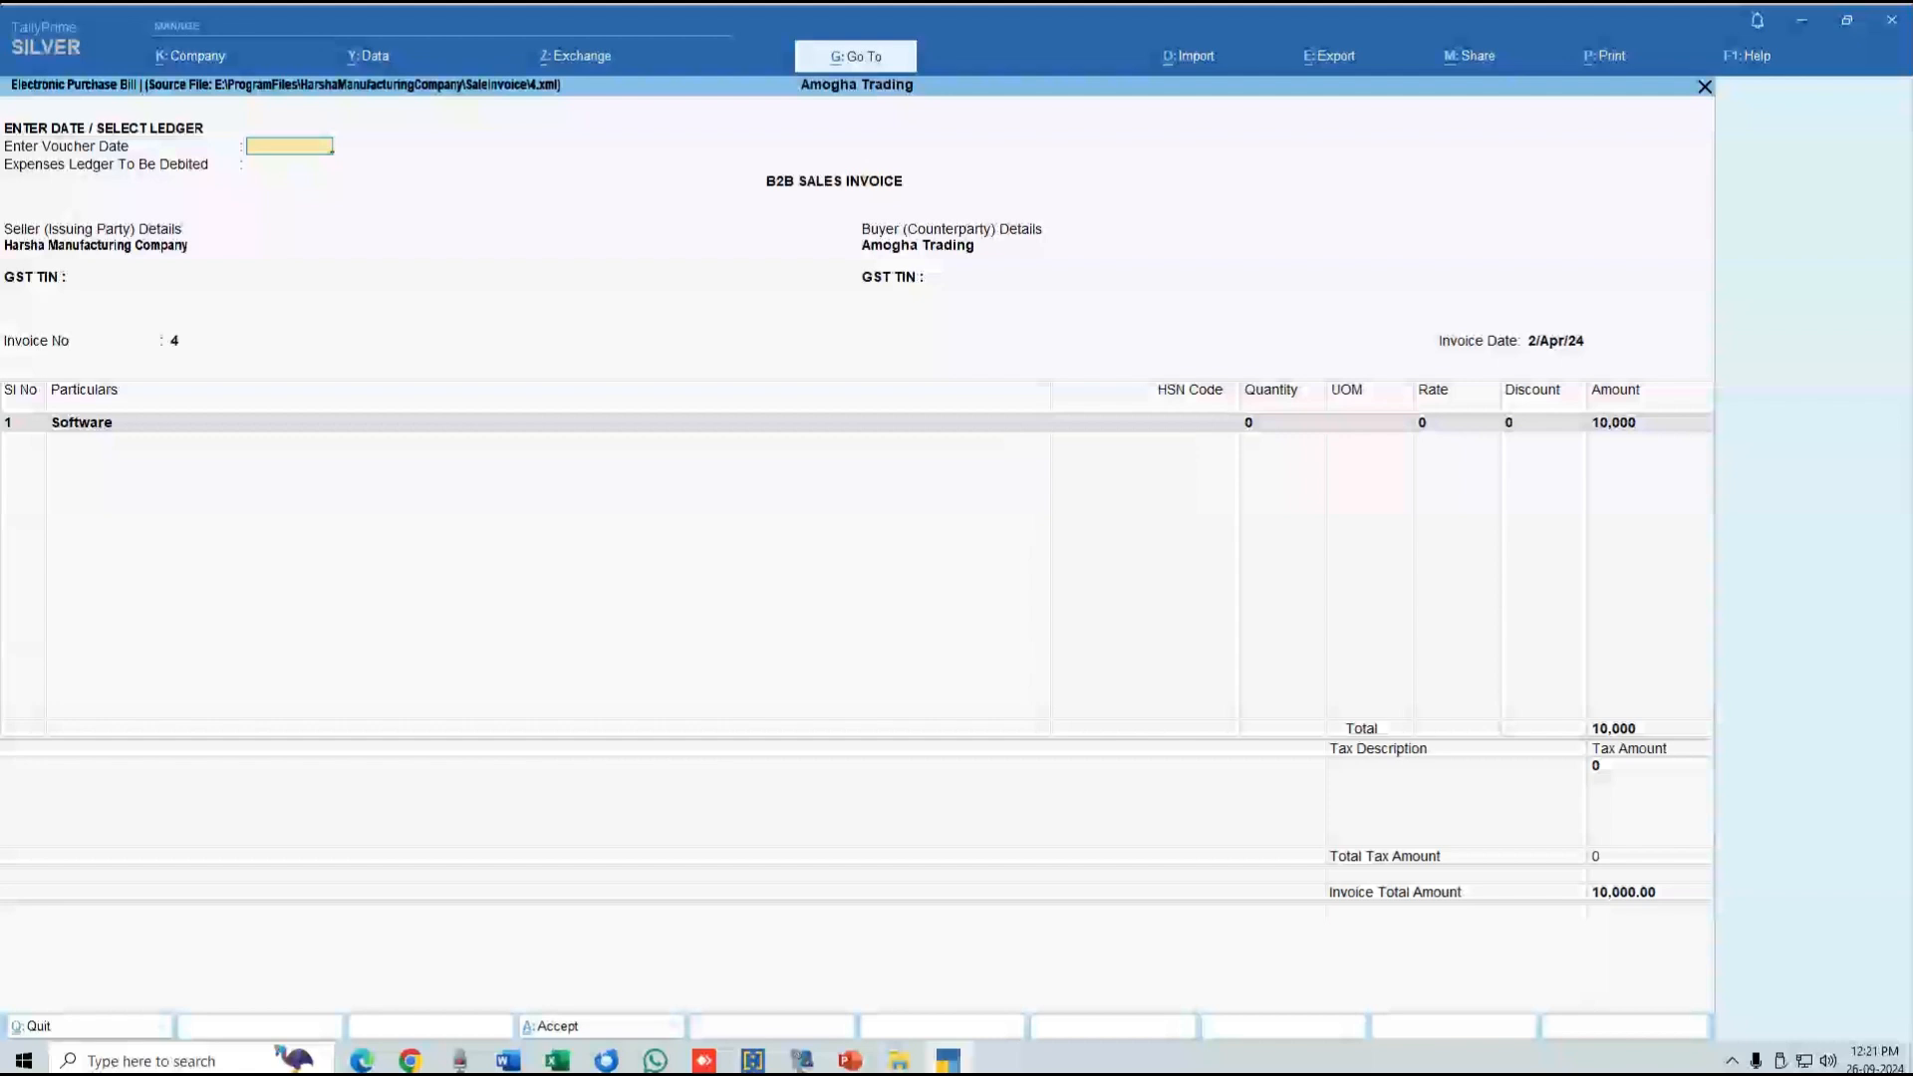
Set the voucher date to 6/4/24, debit the Software License Fees ledger, and accept the imported expense bill.
type("5")
key("BackSpace")
type("6/4/24")
key("Return")
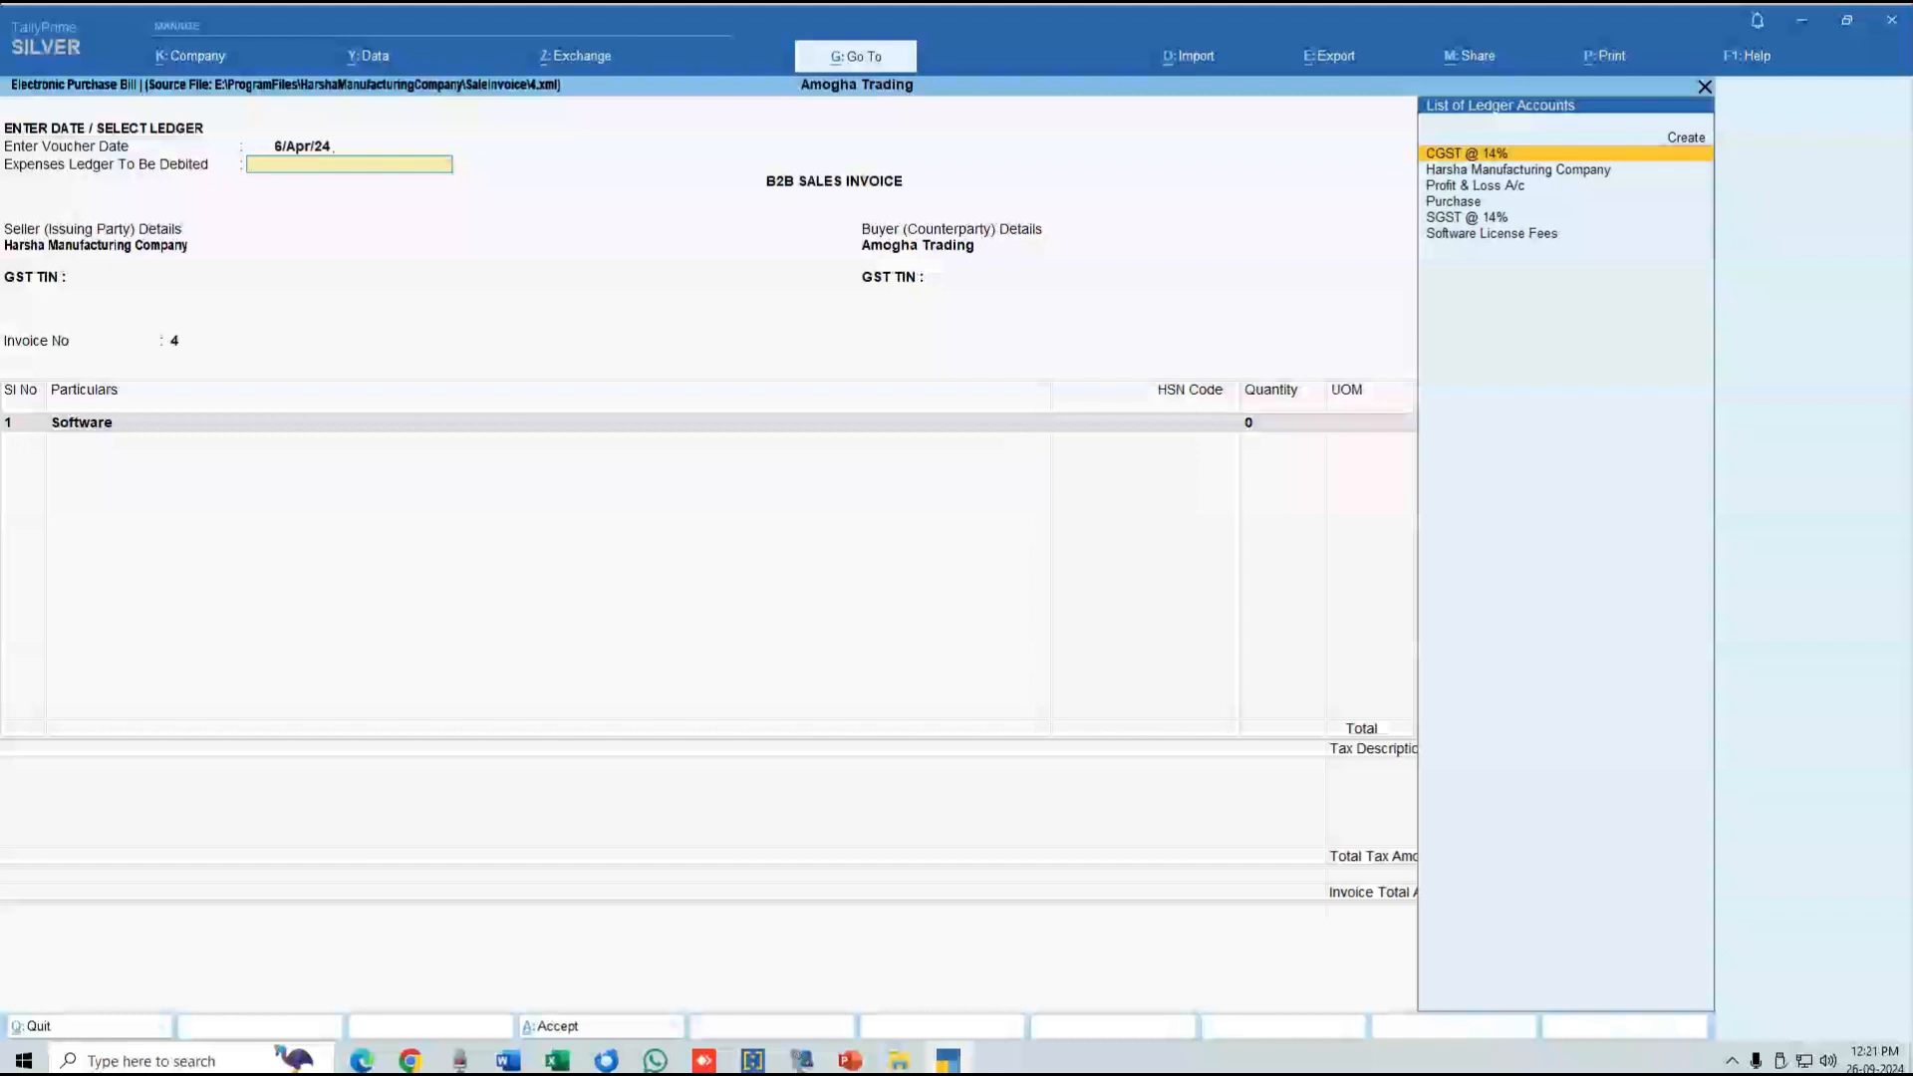
key("Down")
key("Down")
key("Down")
key("Down")
key("Down")
key("Return")
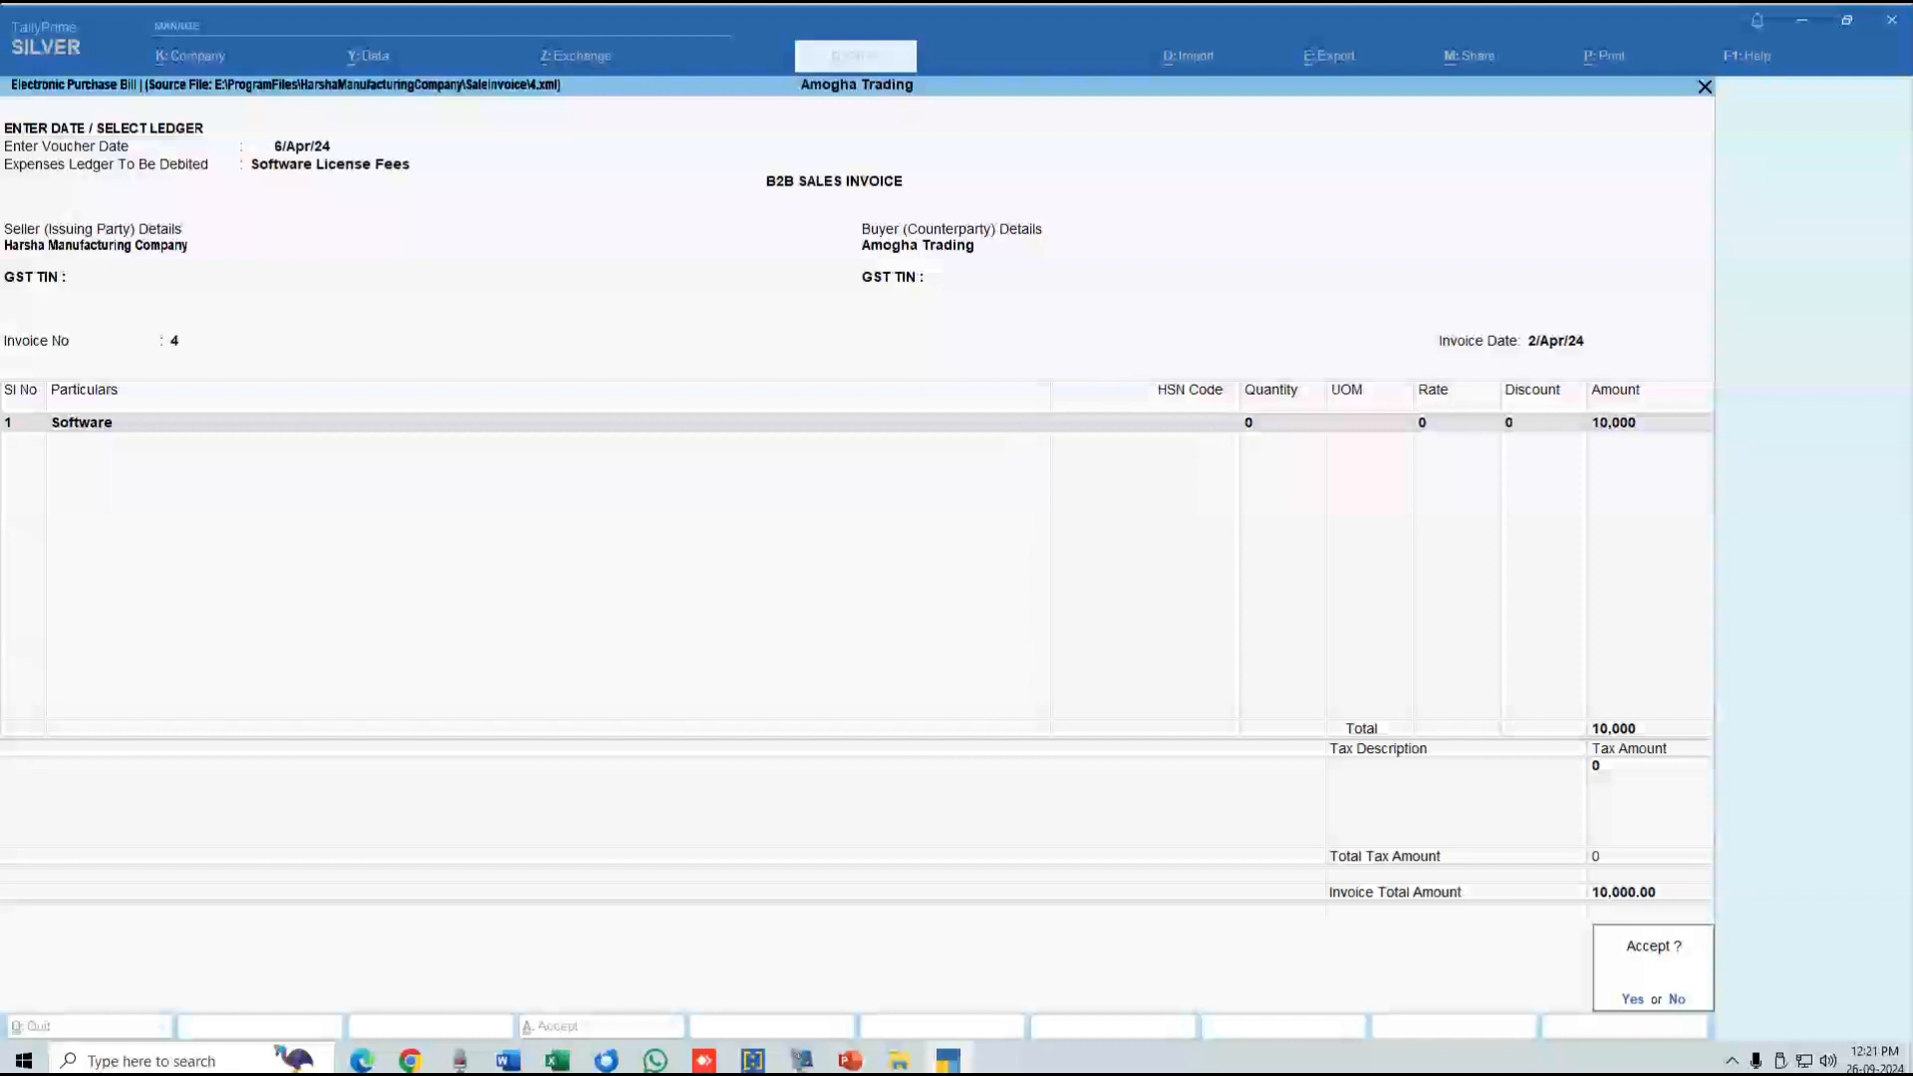
key("y")
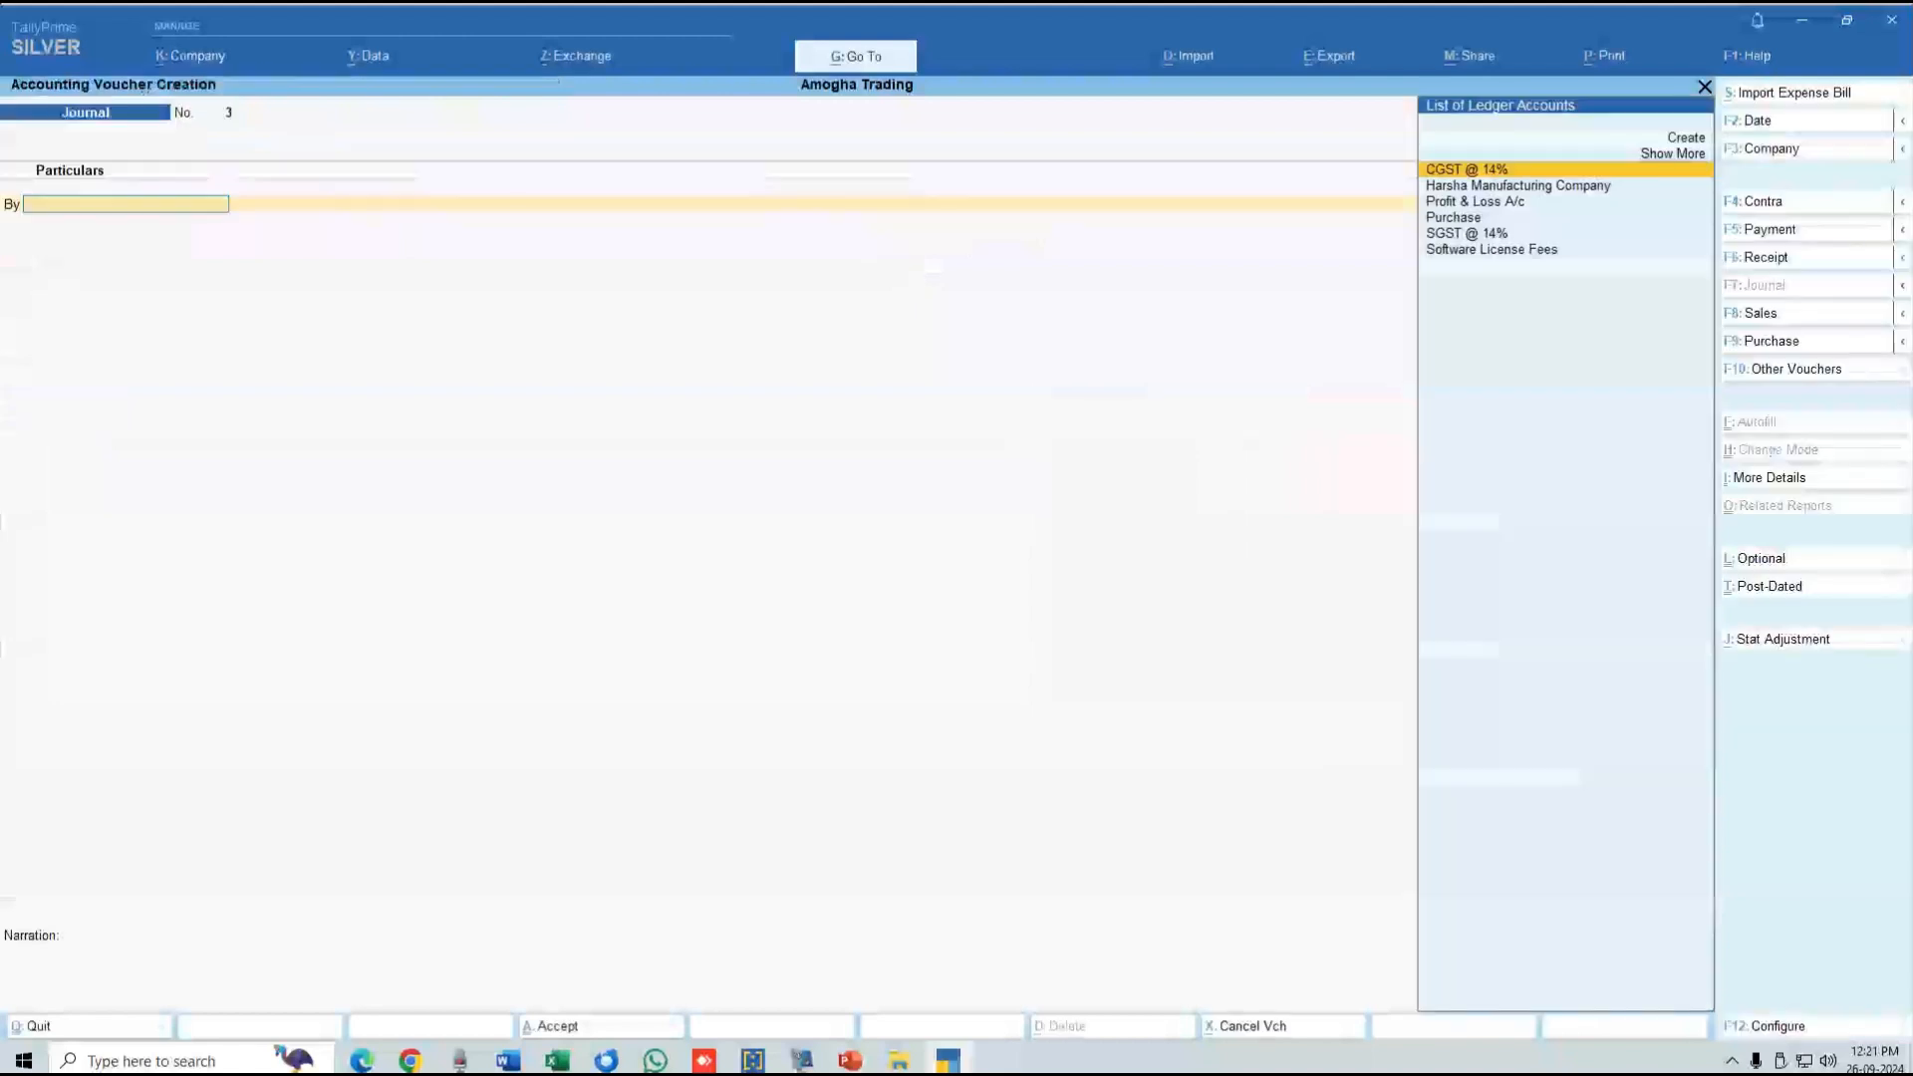
Open Amogha Trading's Day Book for 6/4/24, view the imported Software License Fees journal voucher, and close it.
key("Escape")
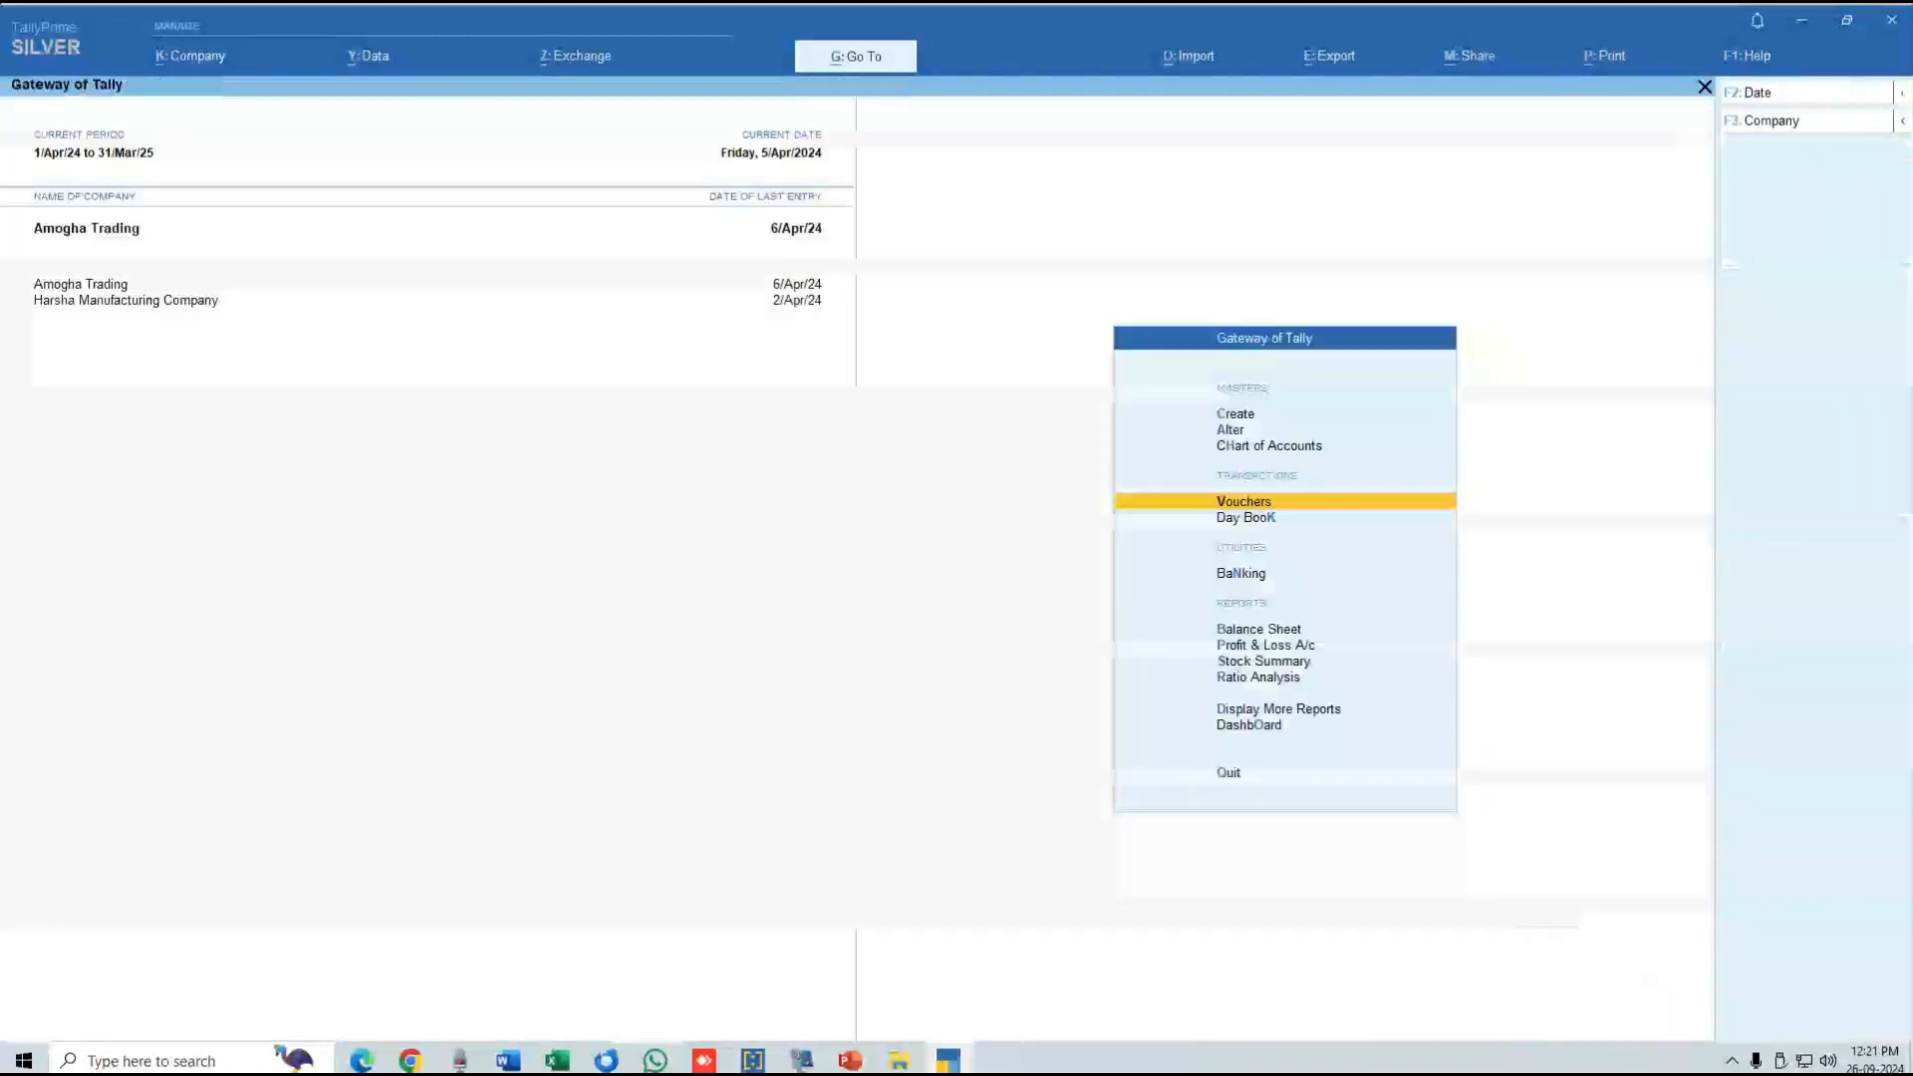
key("Down")
key("Return")
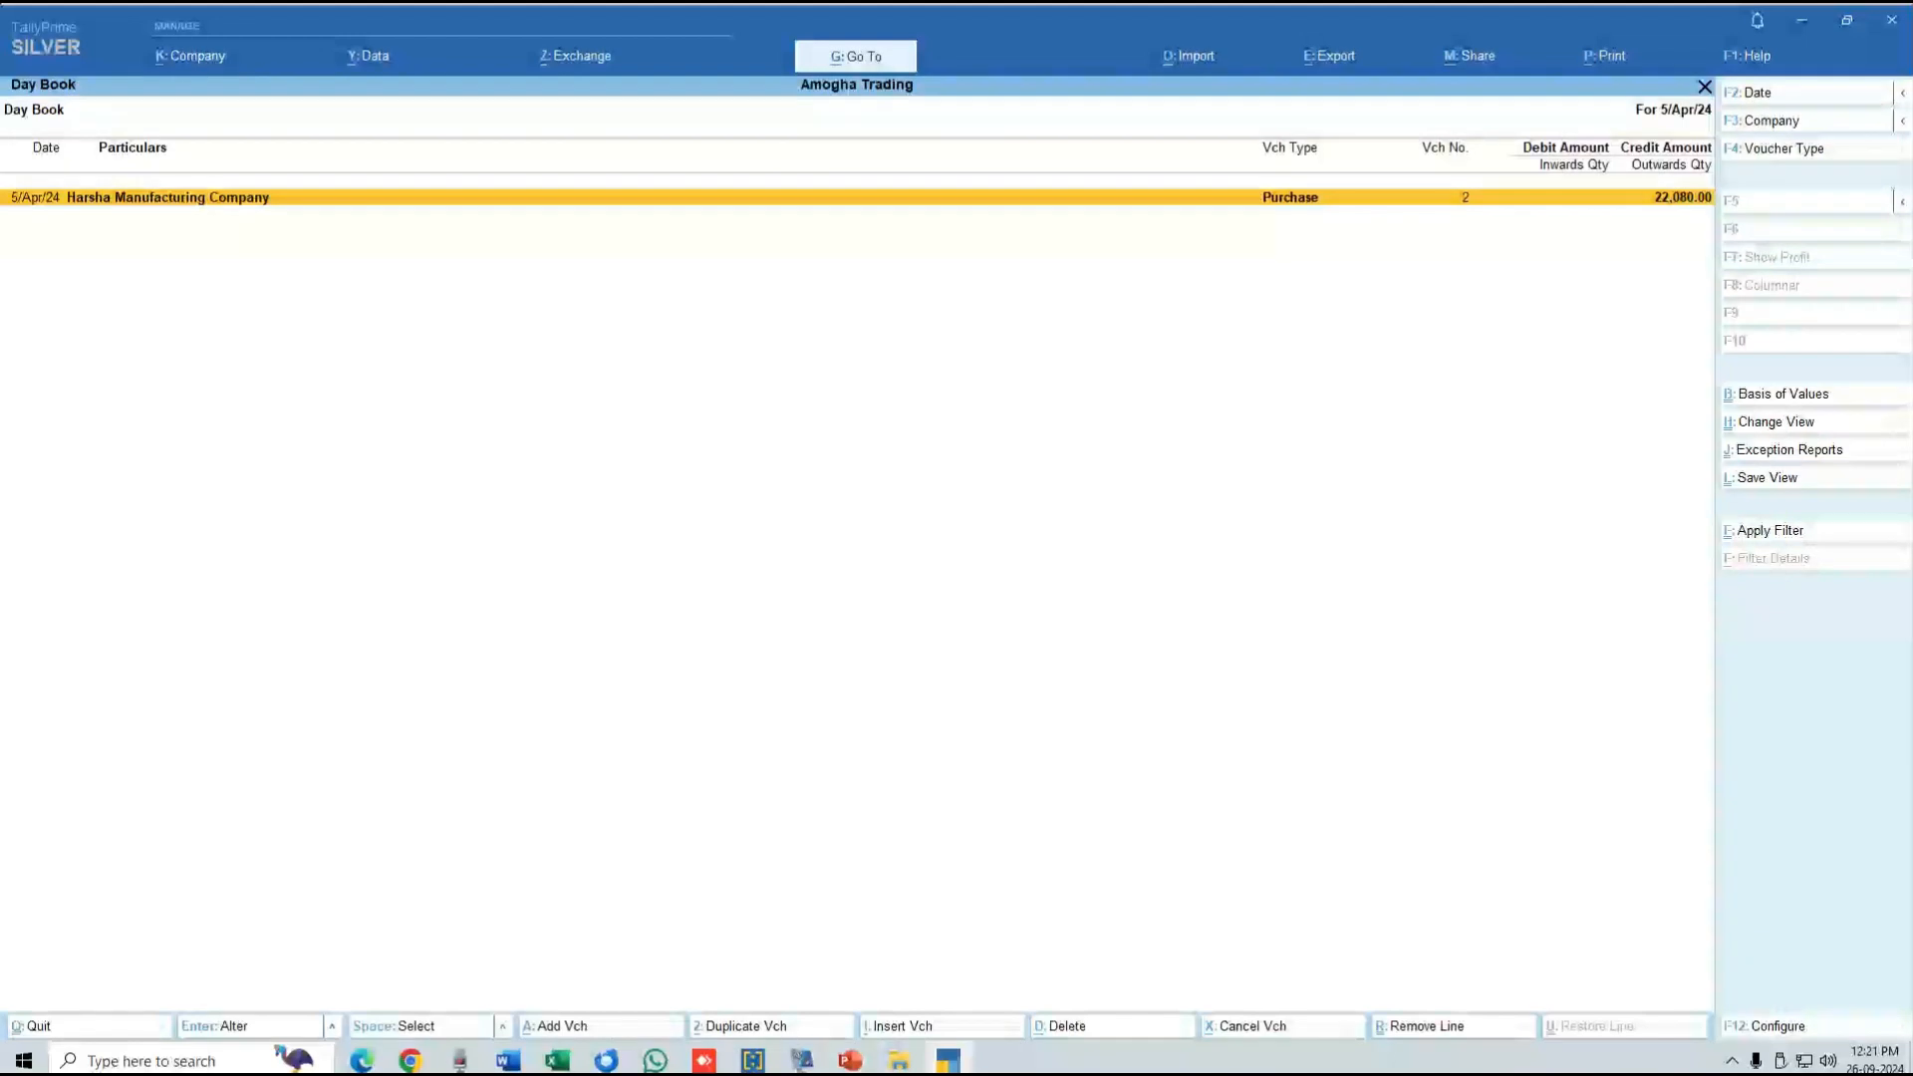
key("F2")
type("6/4")
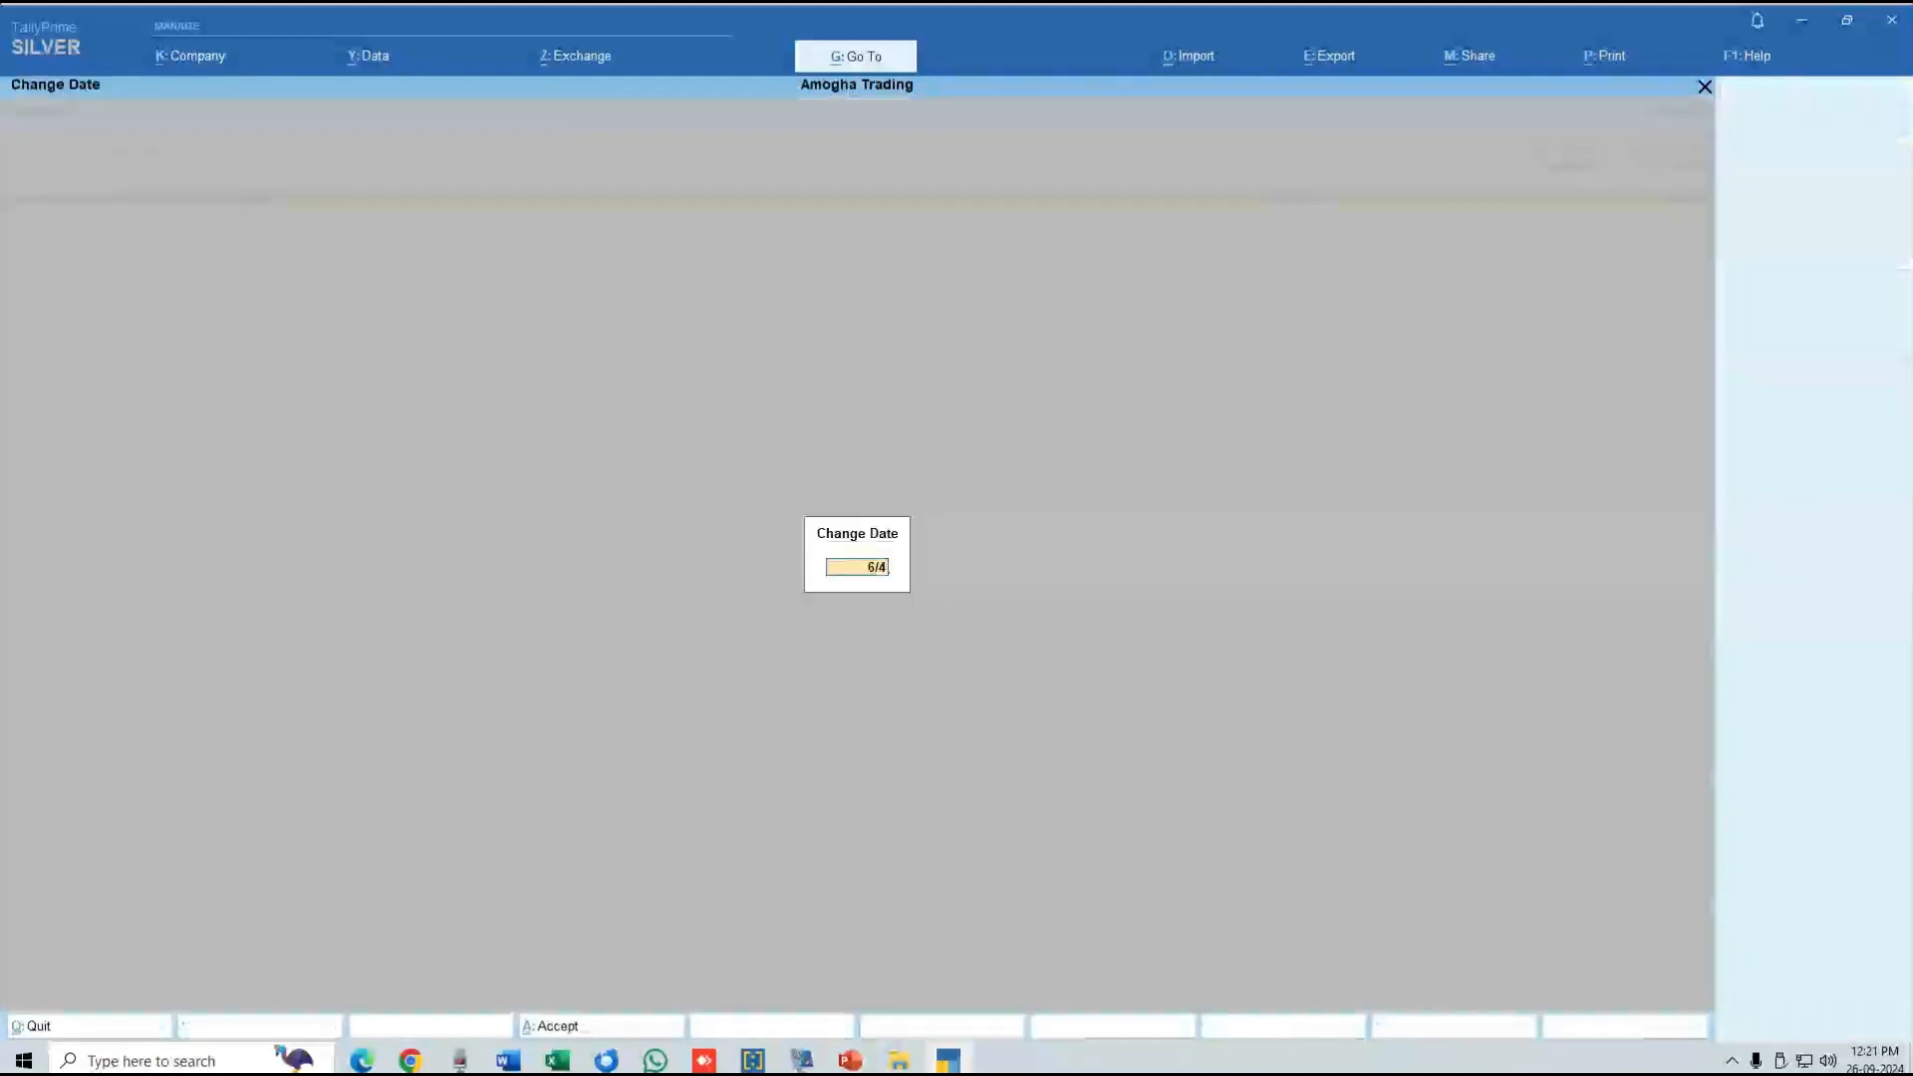
type("/24")
key("Return")
key("Return")
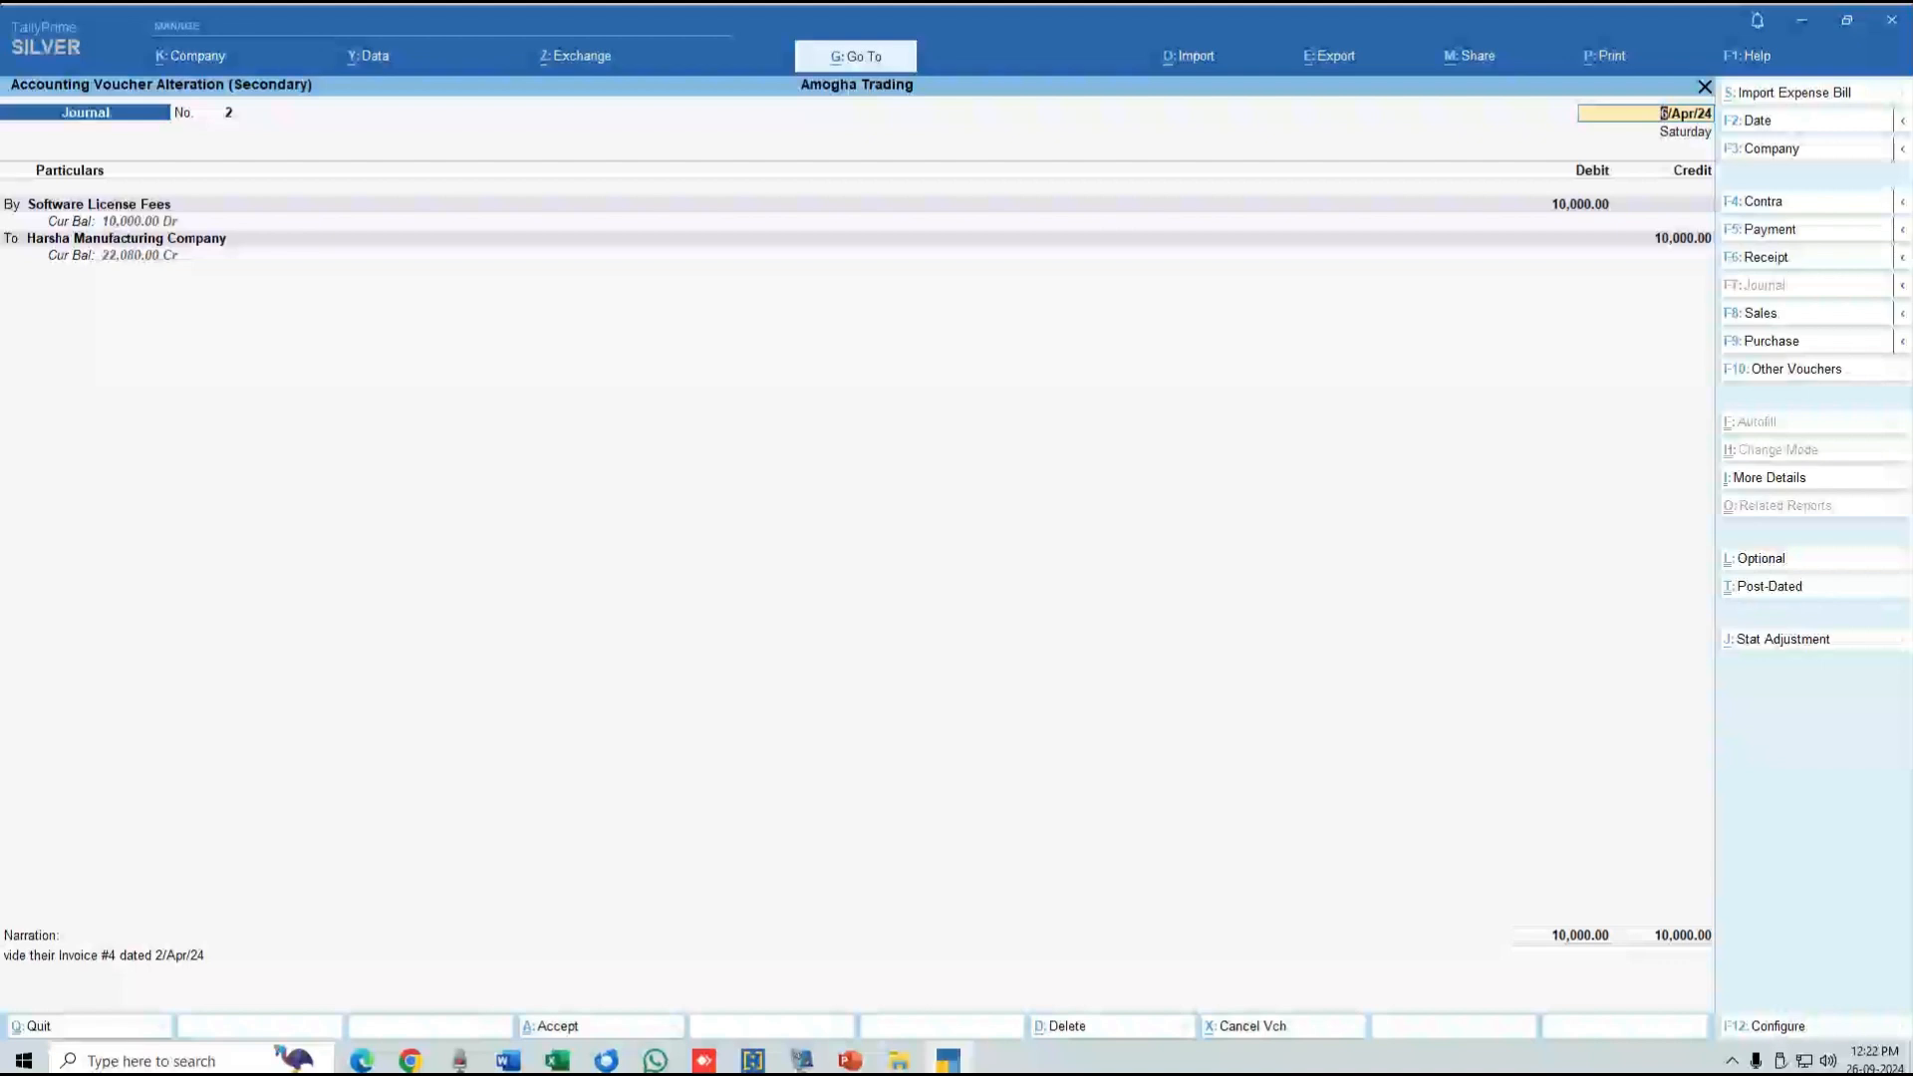
key("Escape")
key("y")
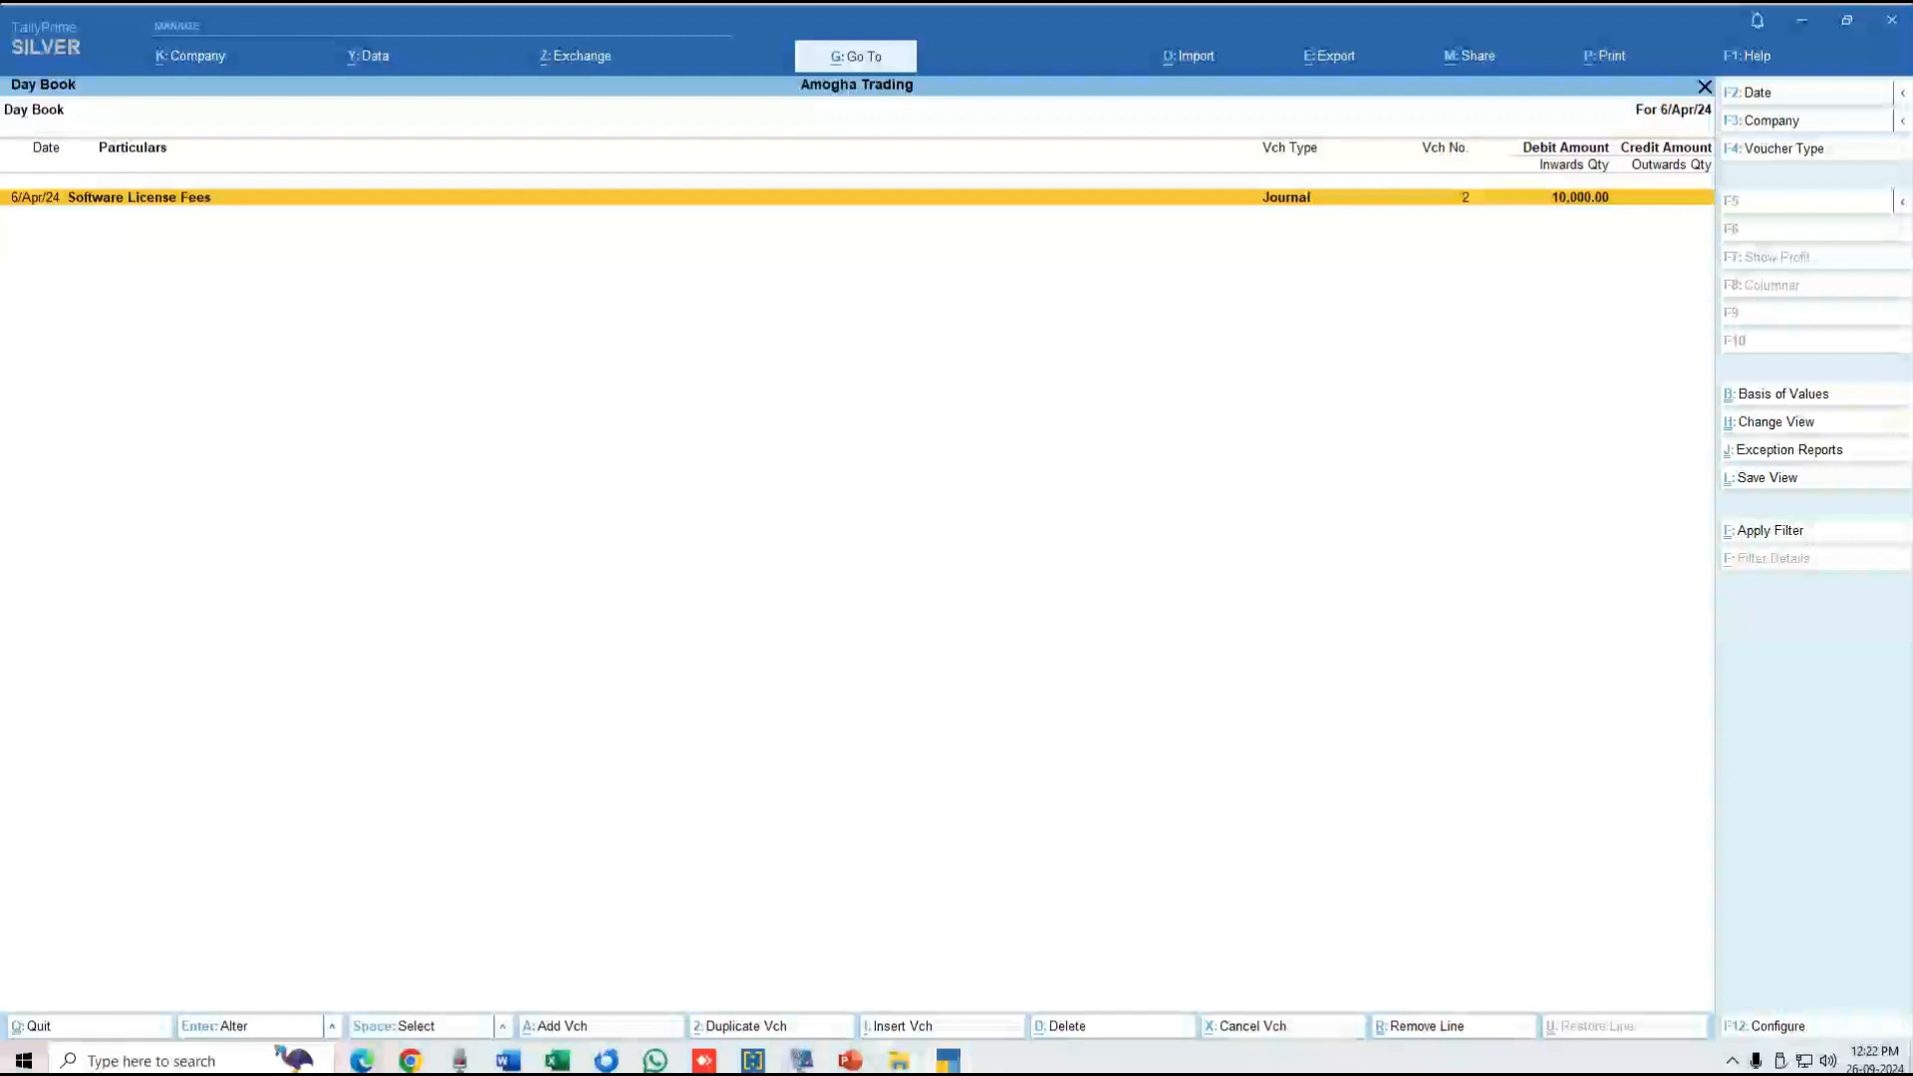
Switch to the PowerPoint slide show, advance the demo slide to Part 3 : Pay Advise to Receipt, and return to TallyPrime.
mouse_move(899, 1060)
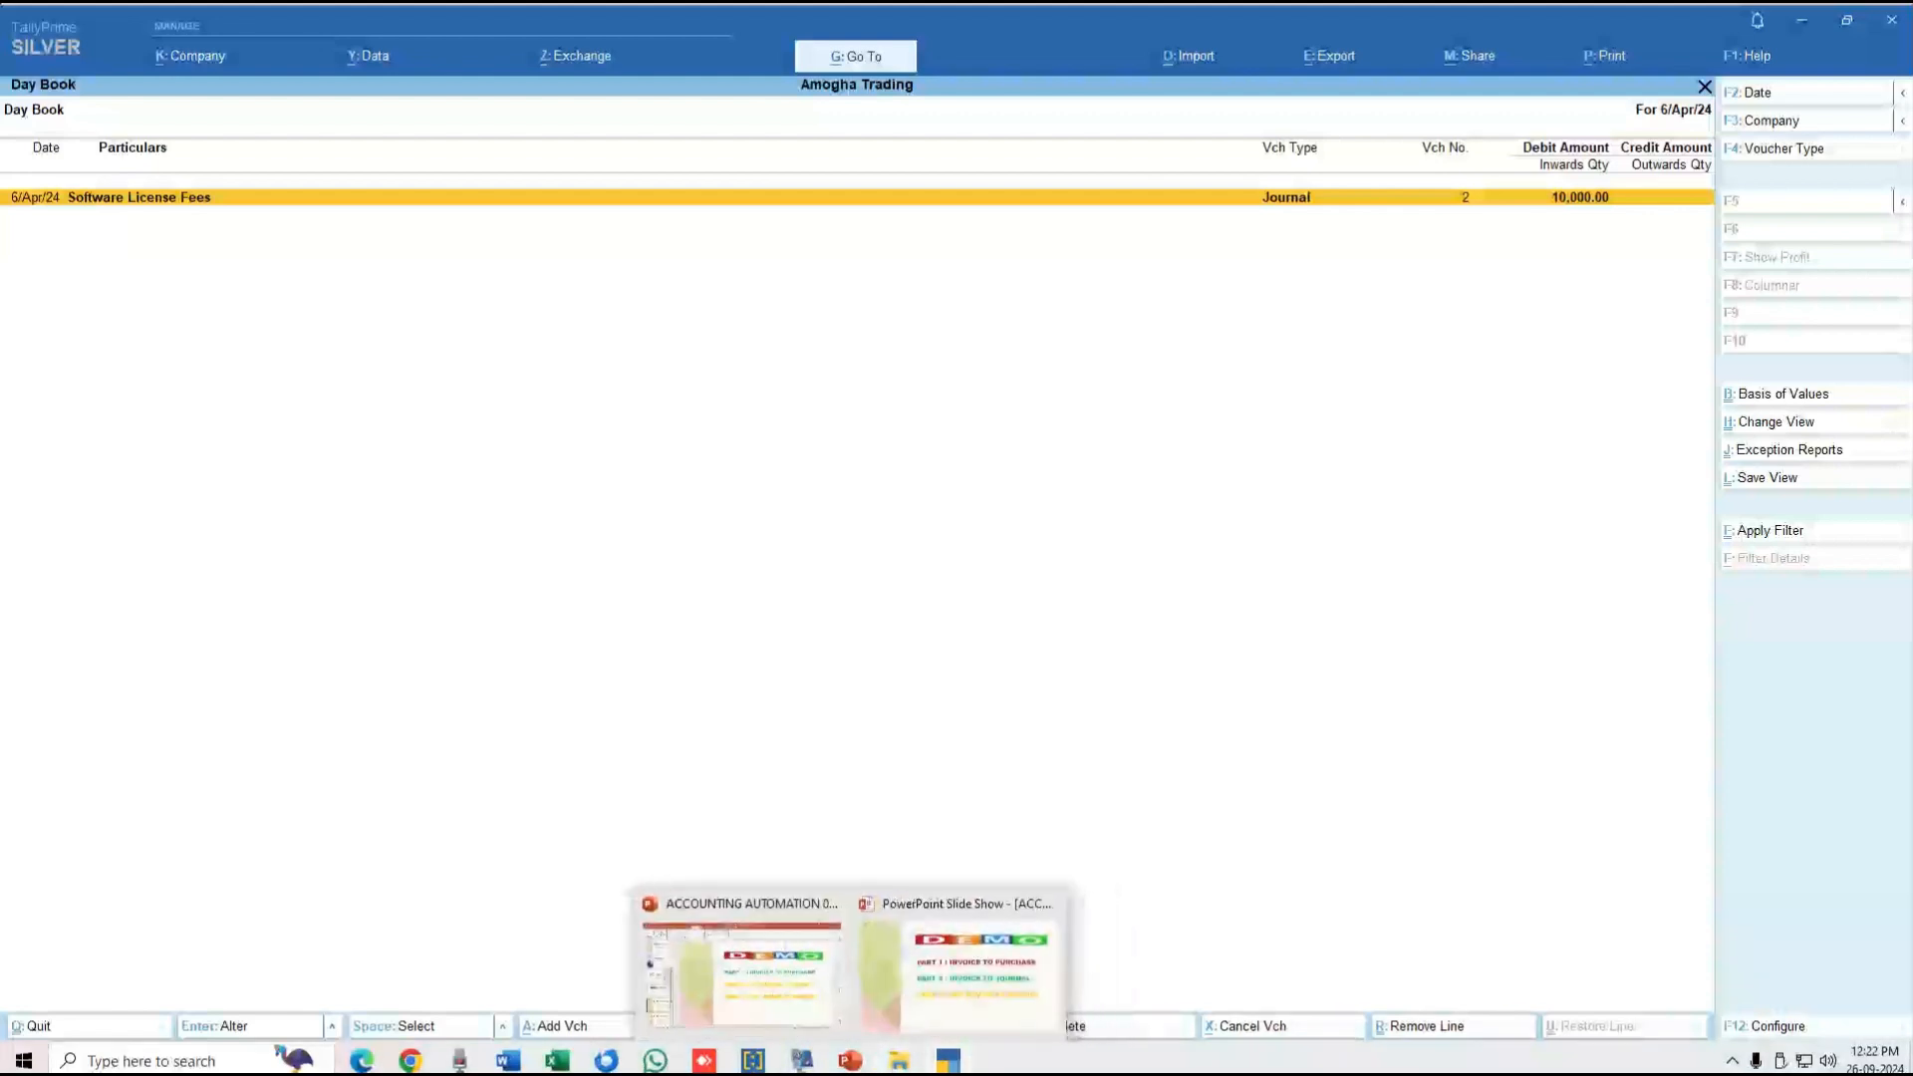
left_click(957, 972)
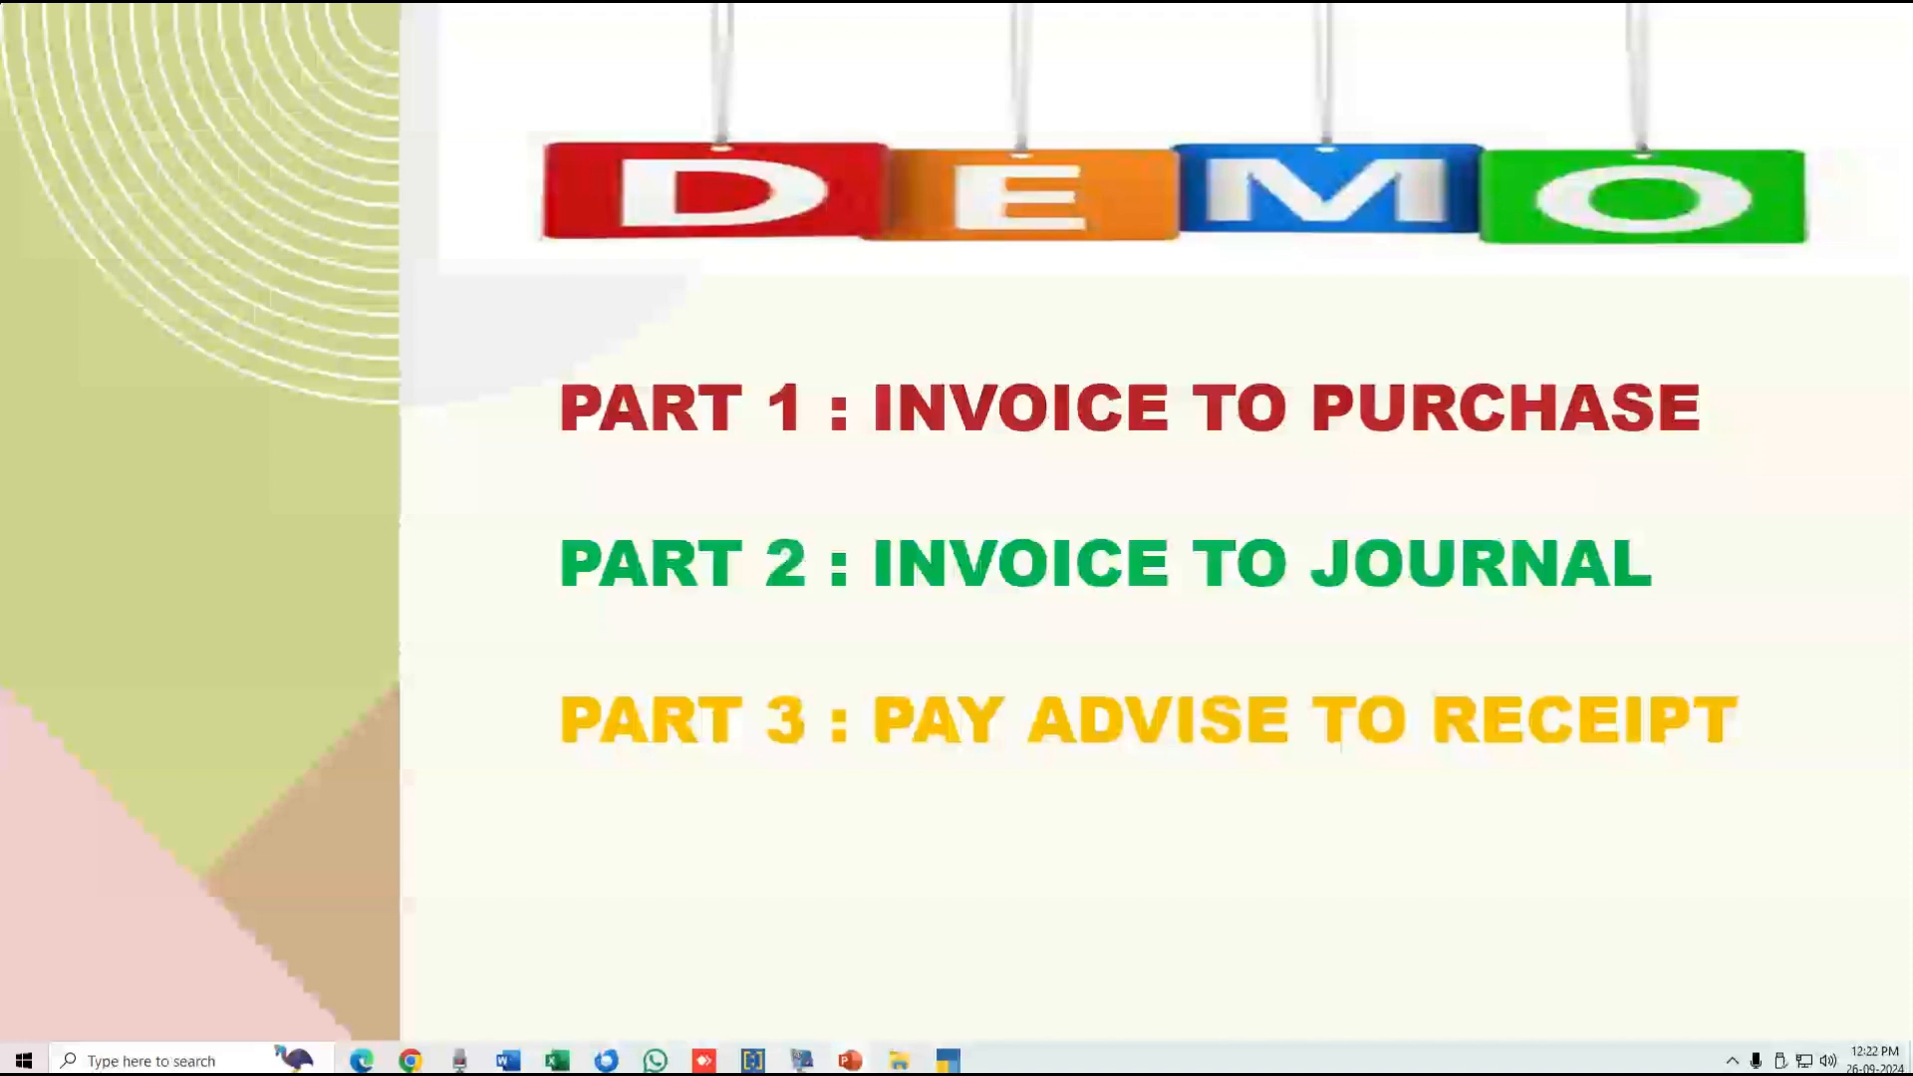
key("Right")
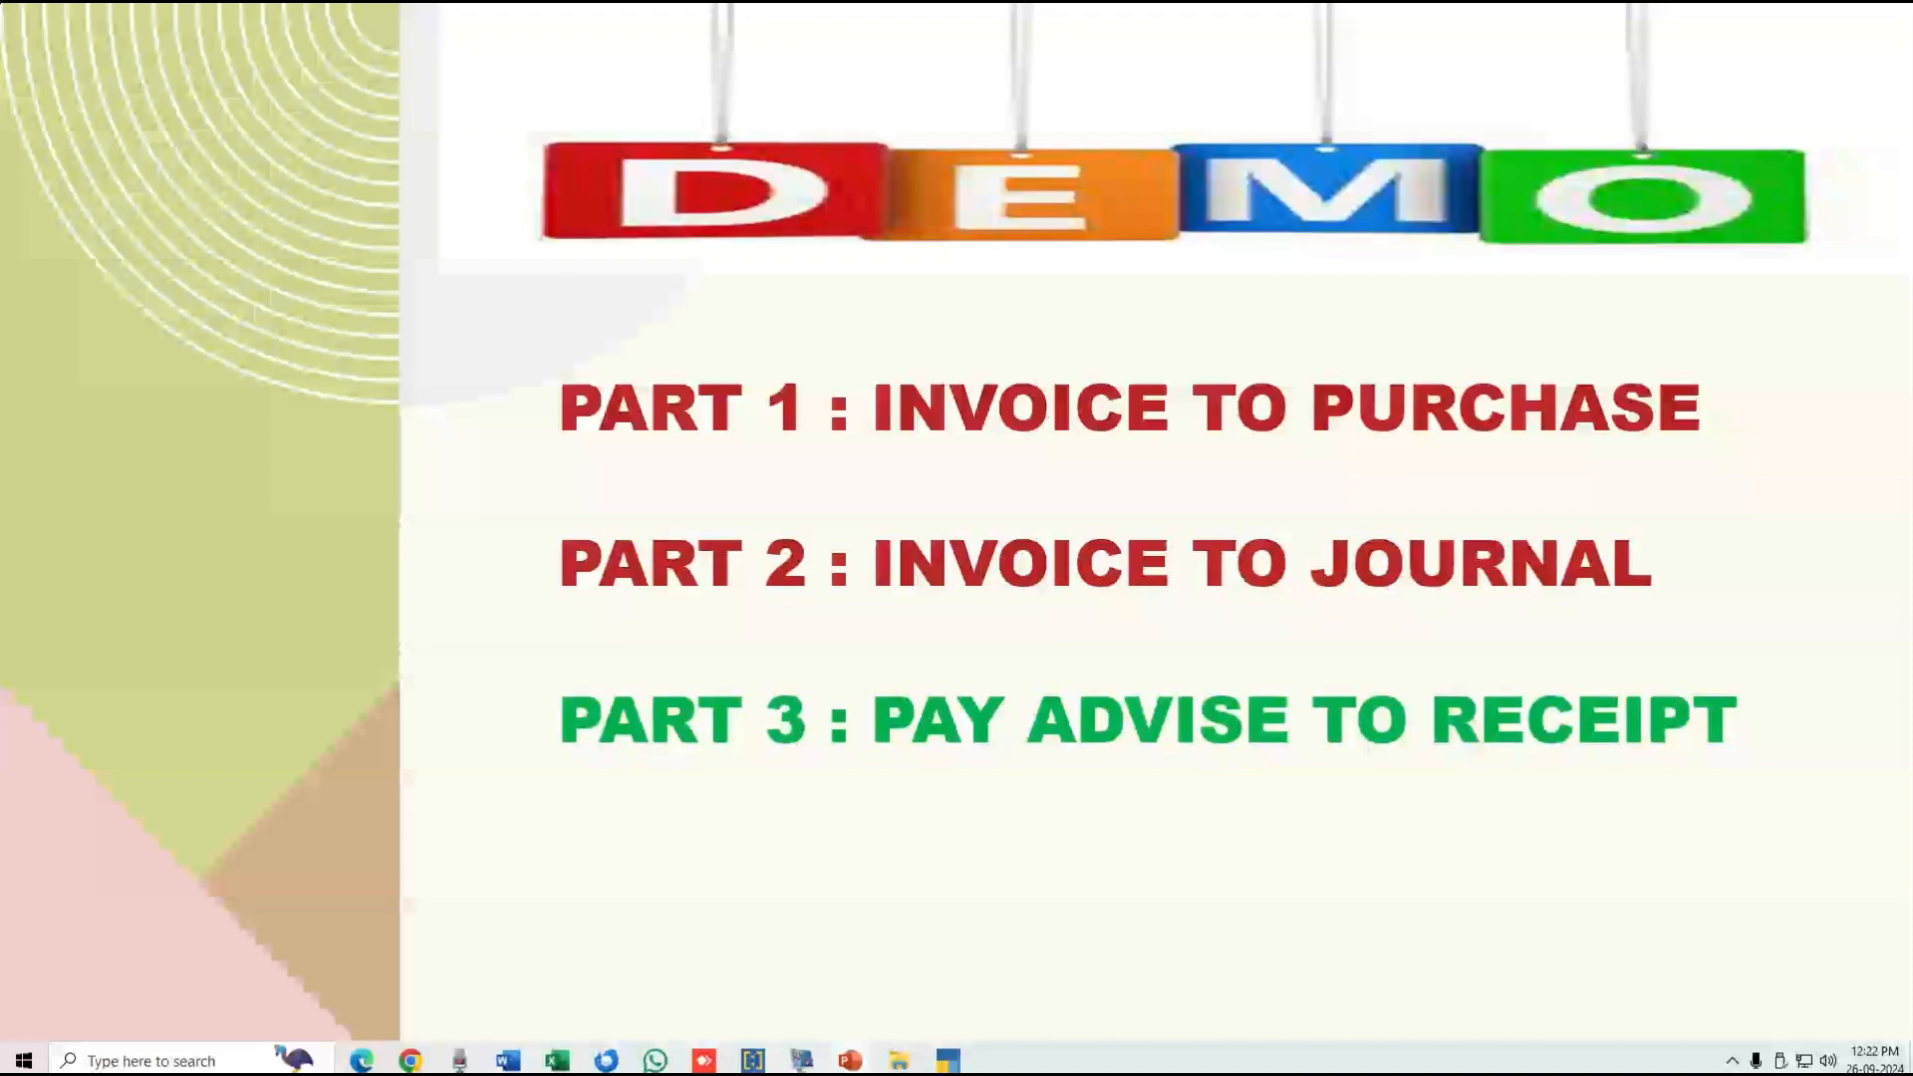
key("alt+Tab")
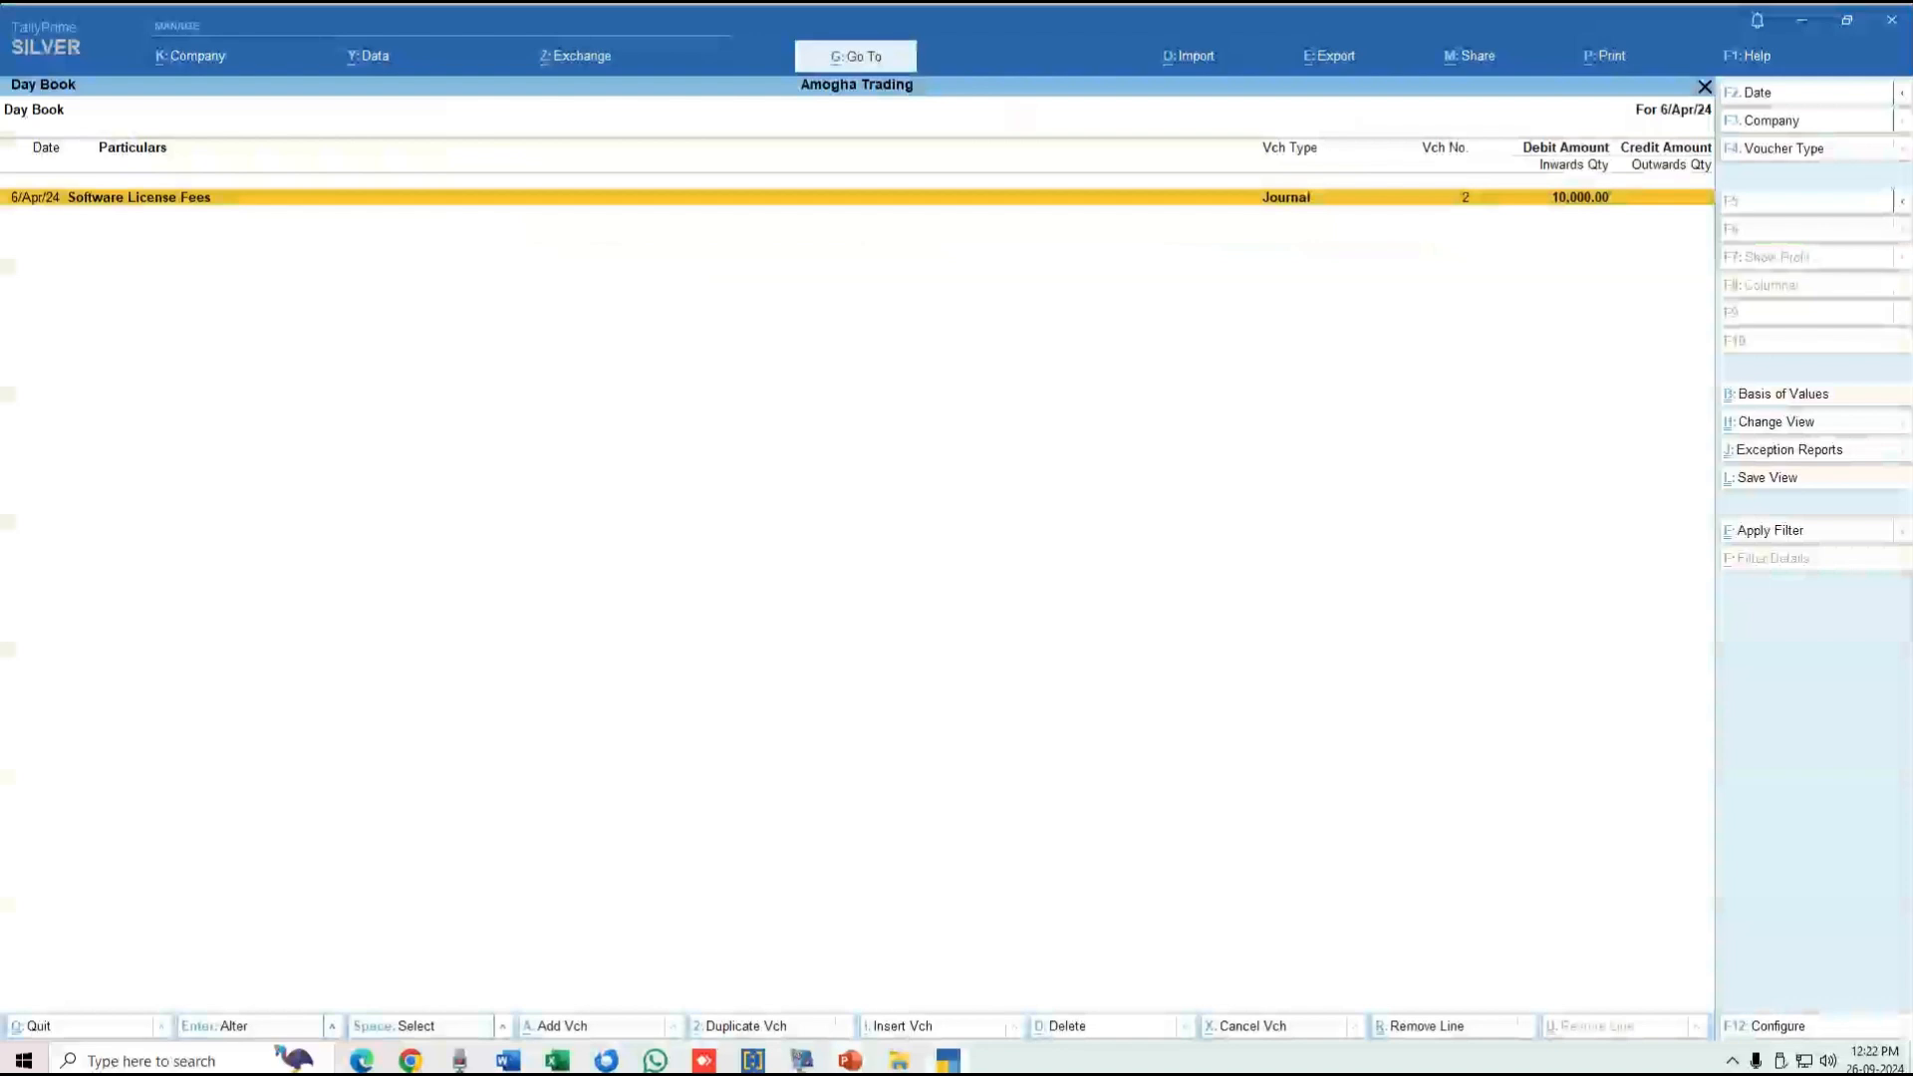
Start a new payment voucher in Amogha Trading with Bank of Baroda as the account.
key("Escape")
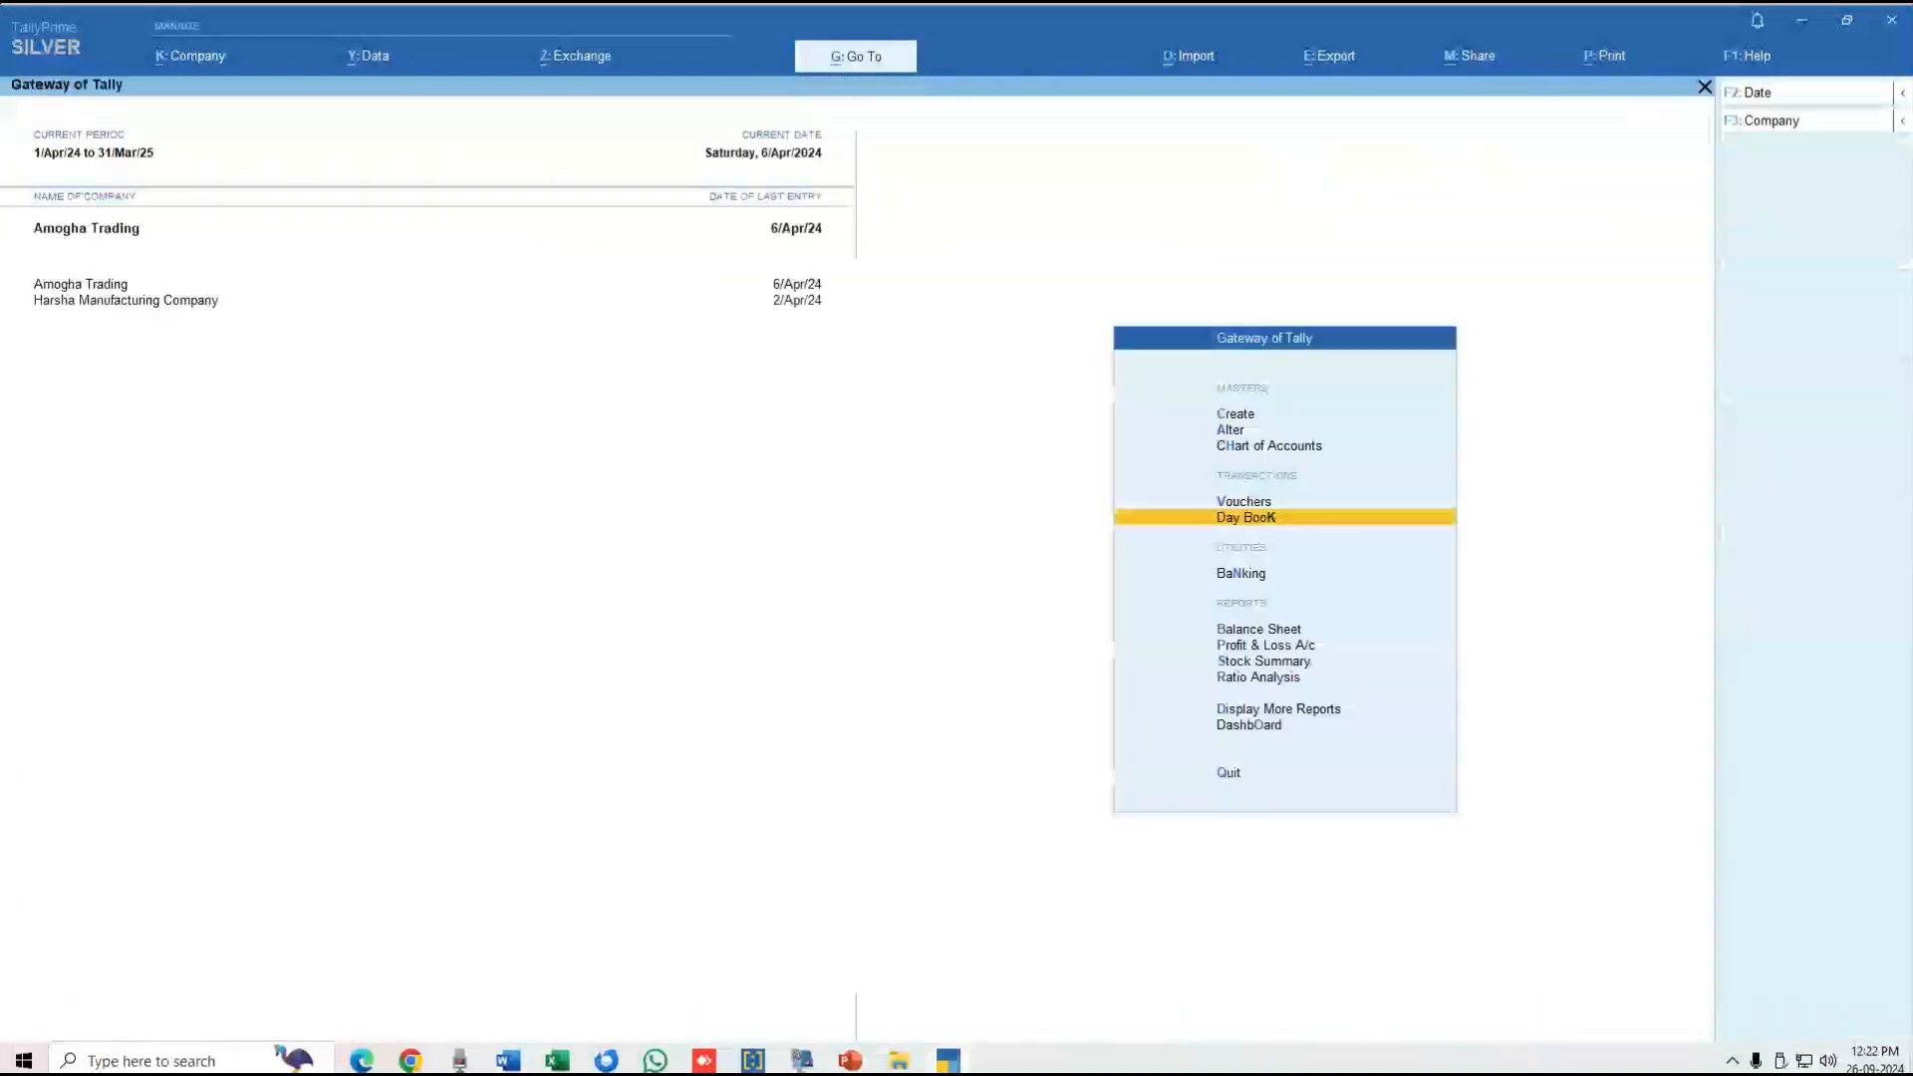
key("Up")
key("Return")
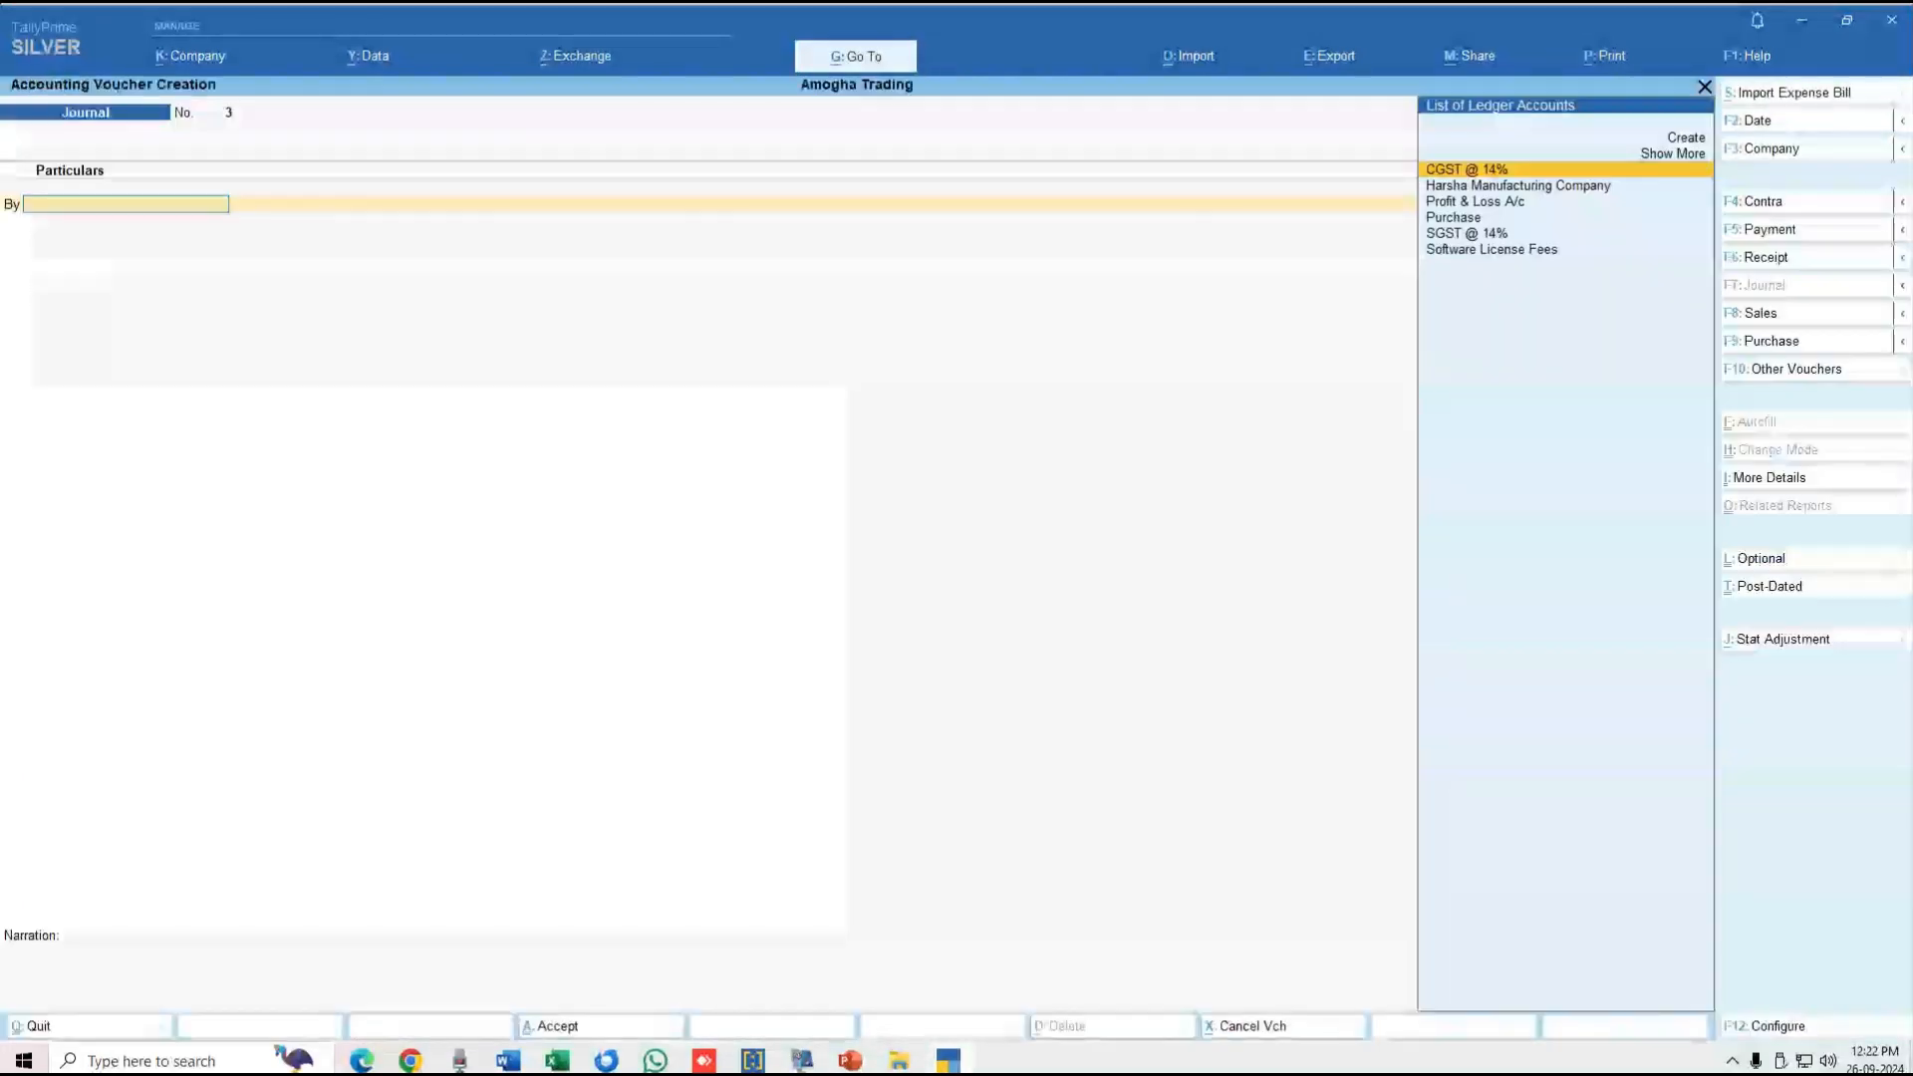
key("F5")
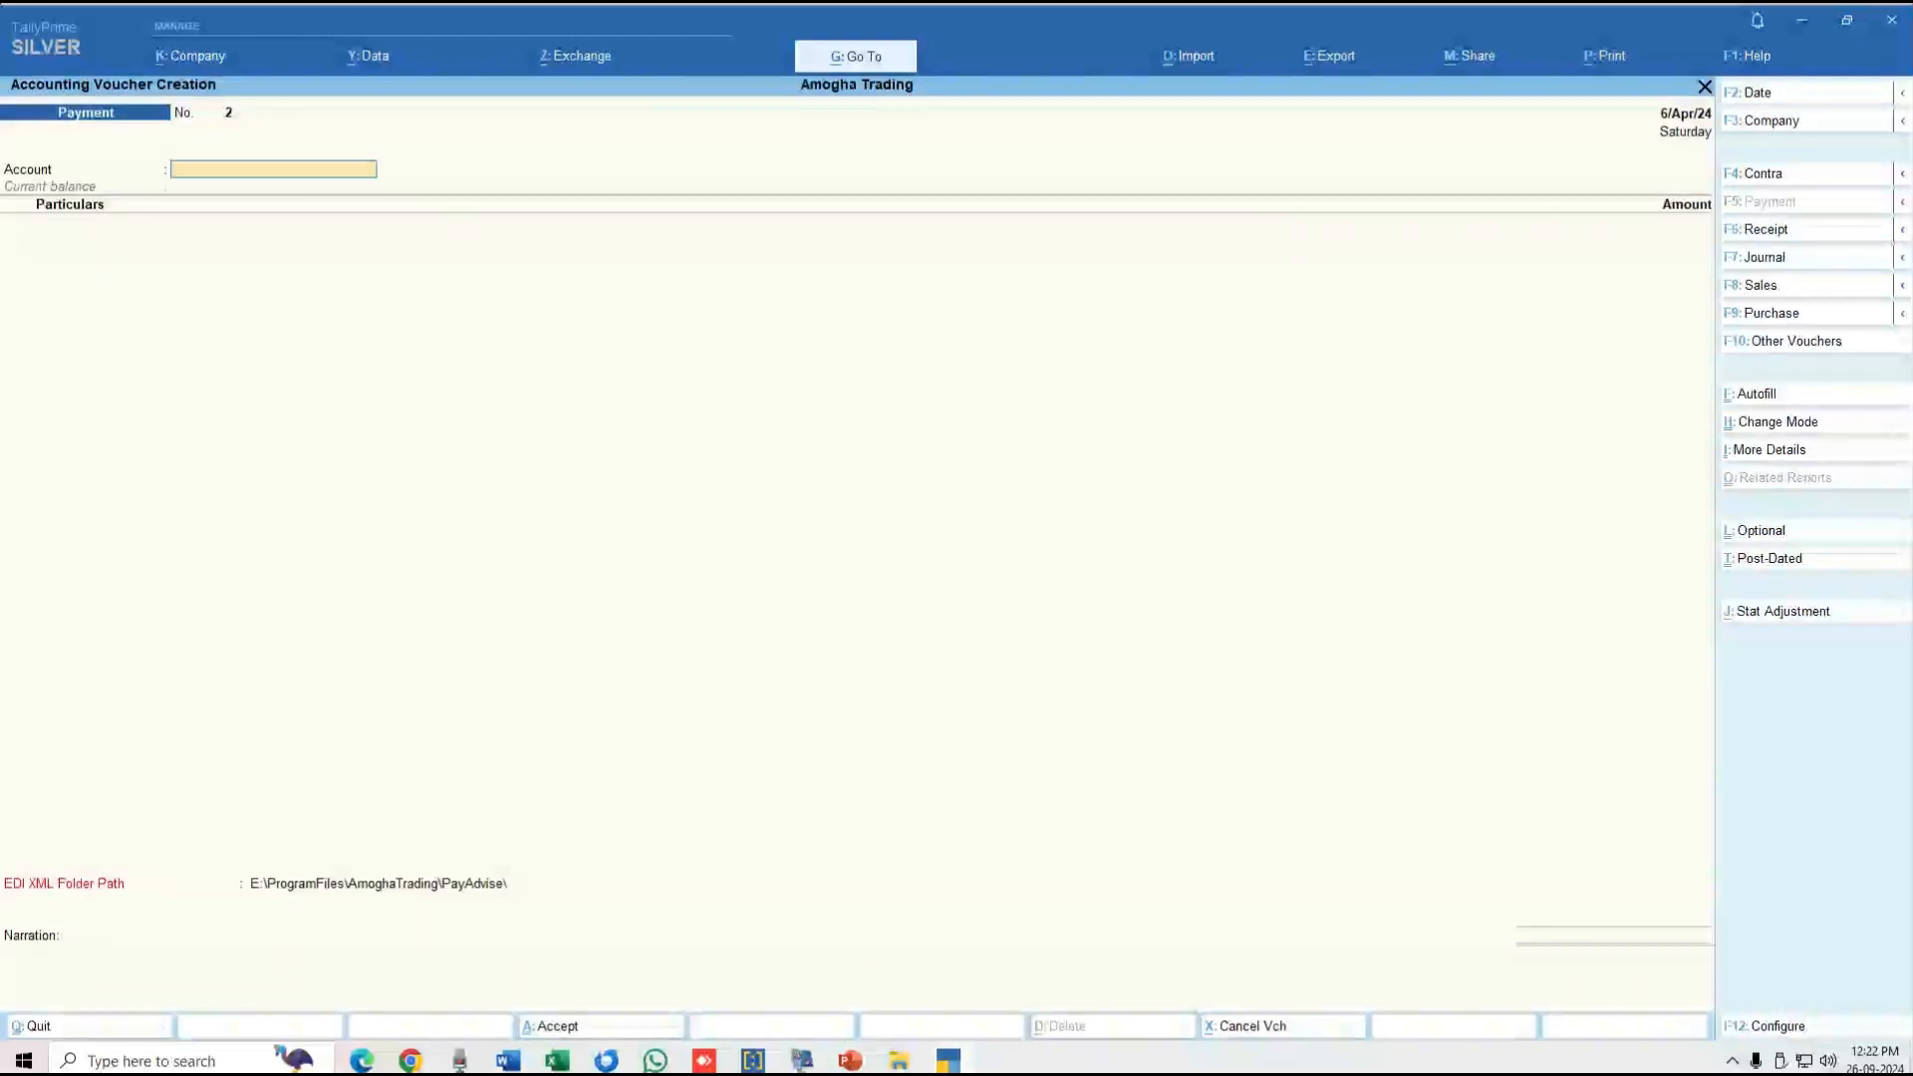
type("B")
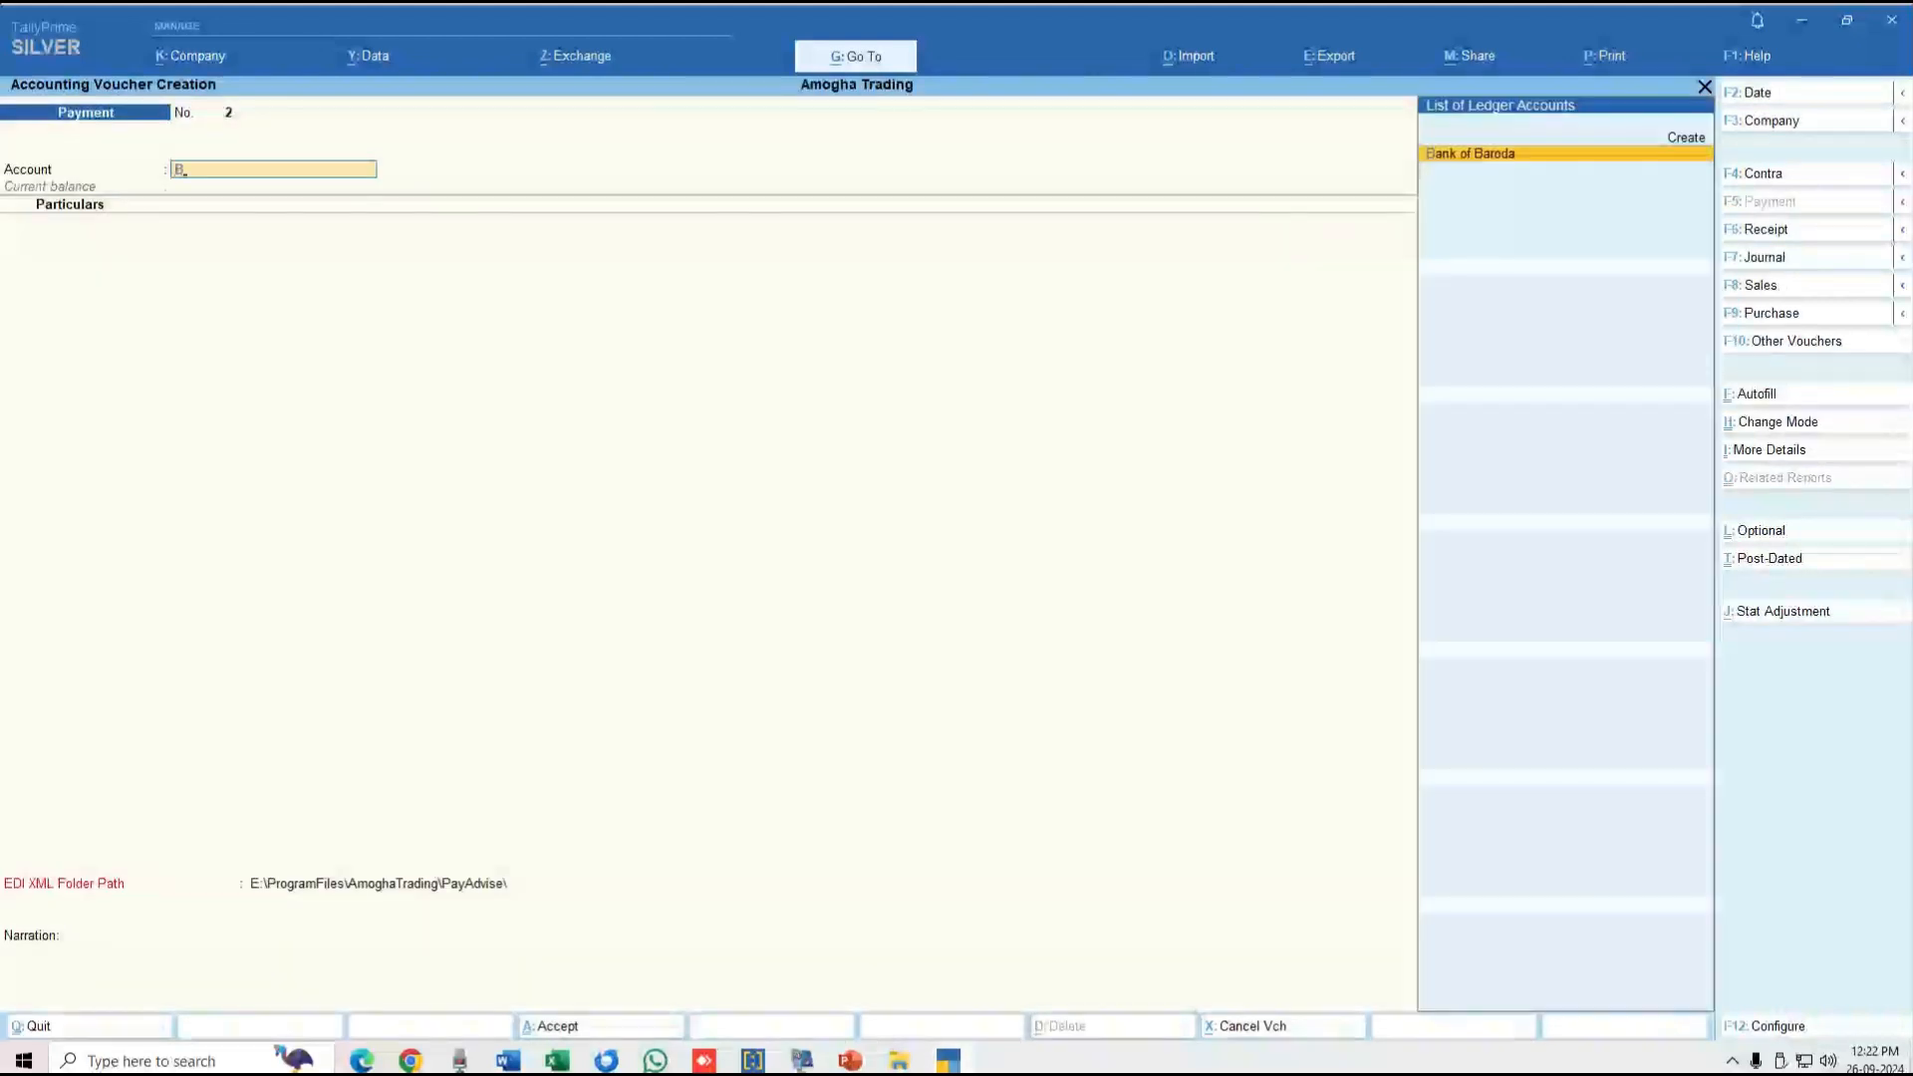
key("Return")
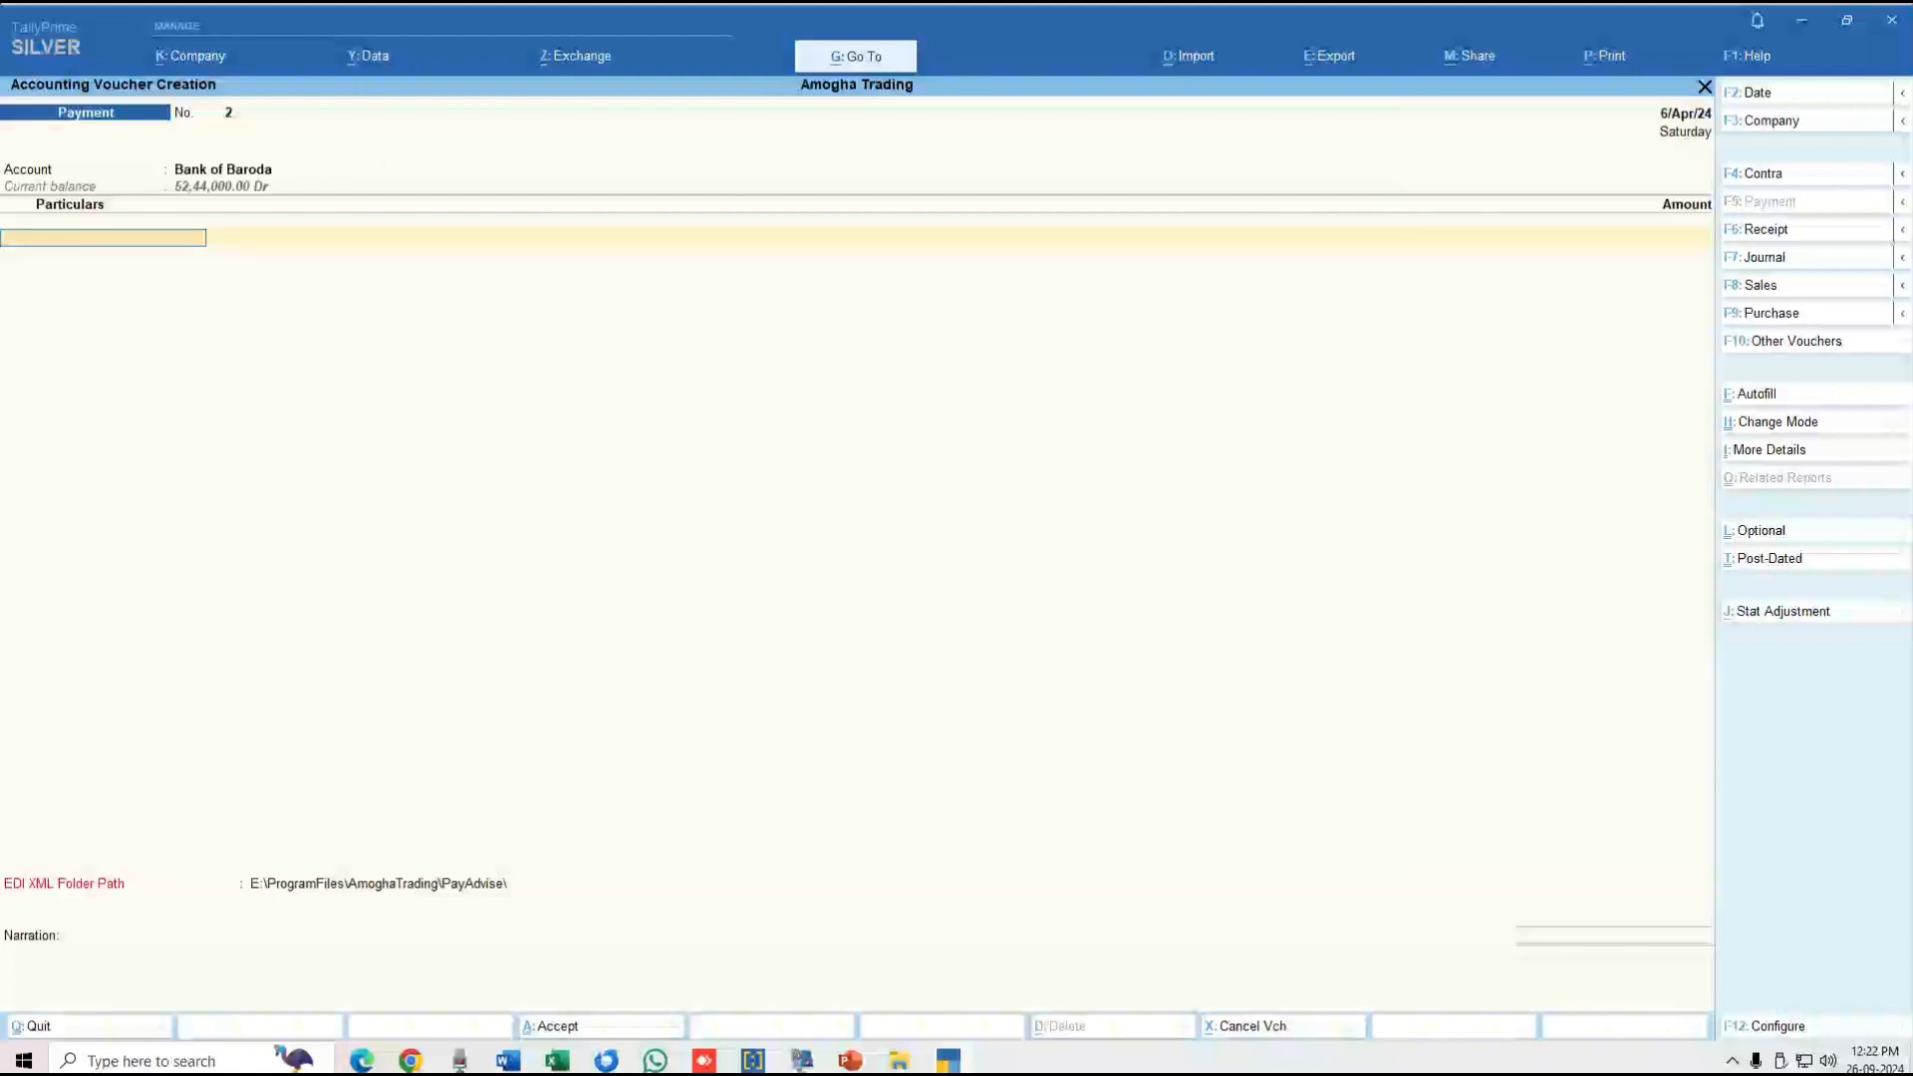
Debit Harsha Manufacturing Company with 2,500 in the payment voucher, allocating it against pending bill 3.
type("Harsha")
key("Return")
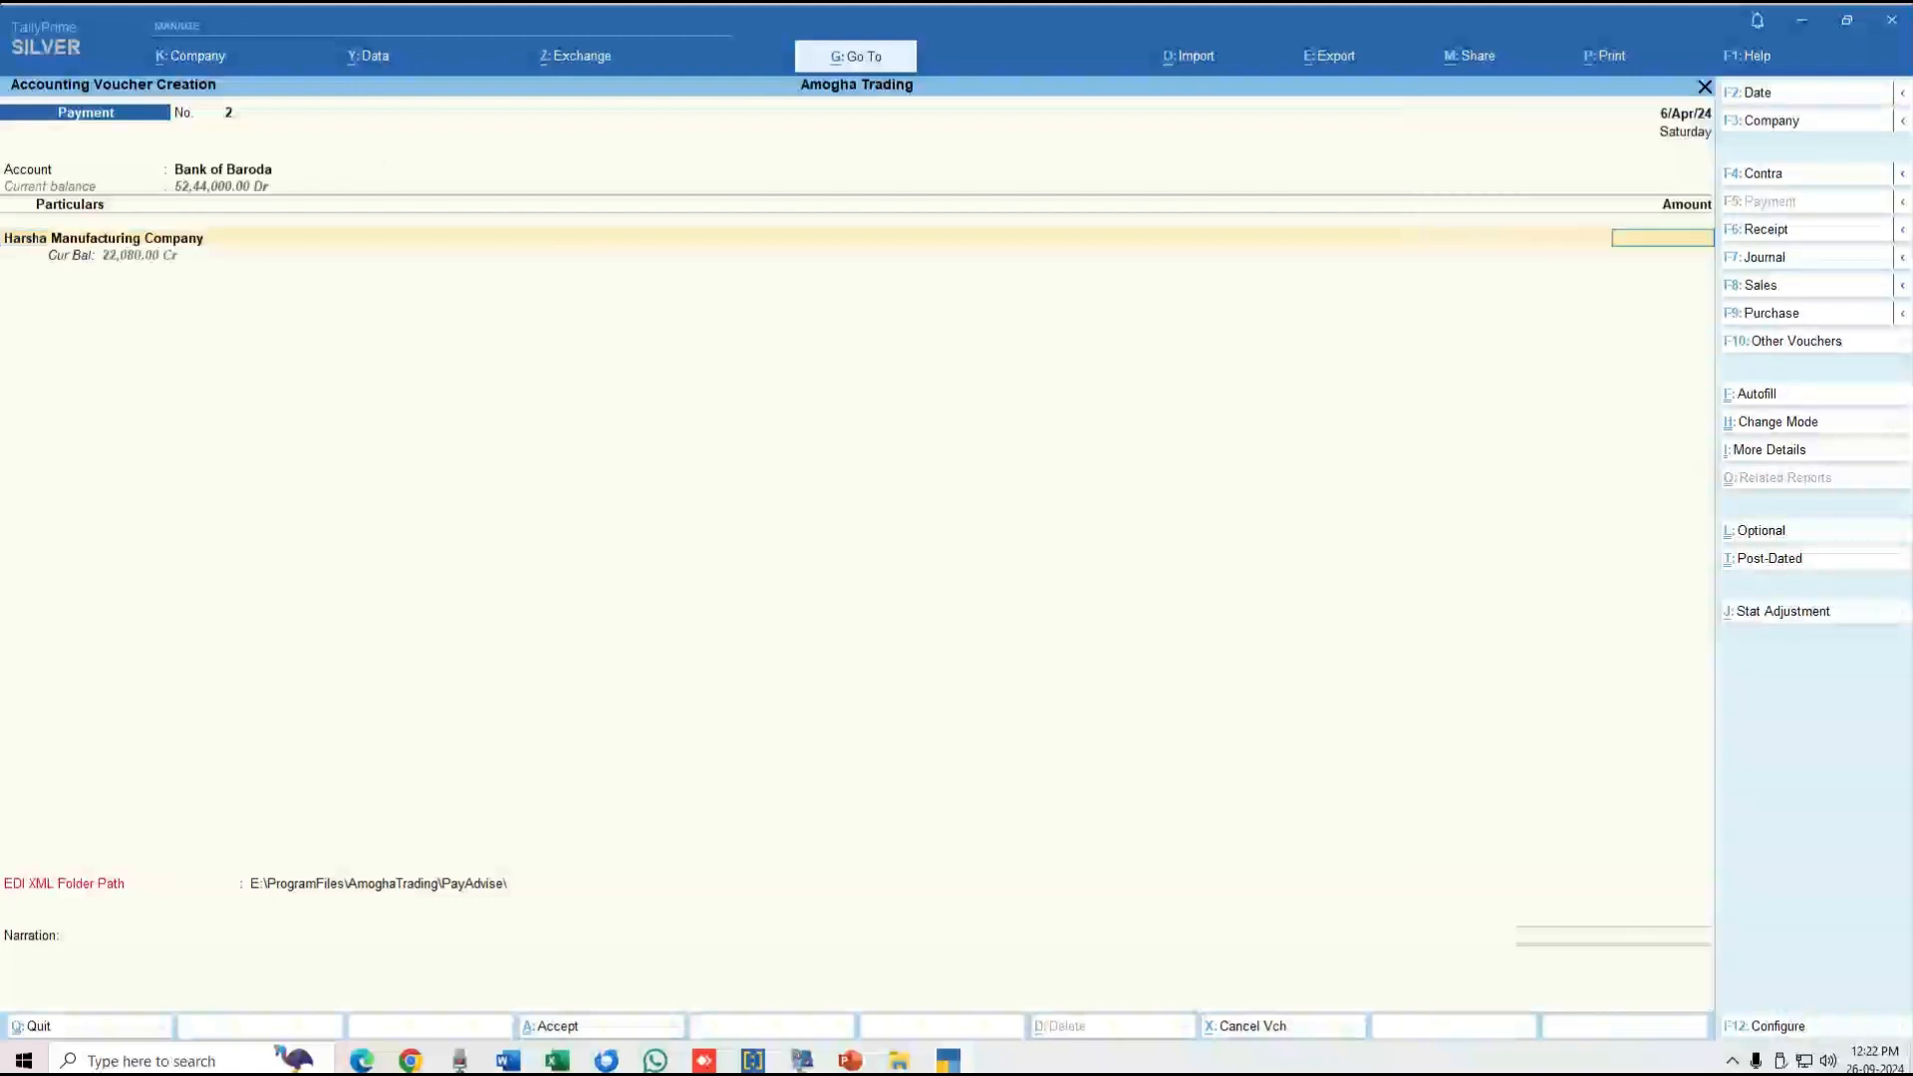
type("2500")
key("Return")
key("Return")
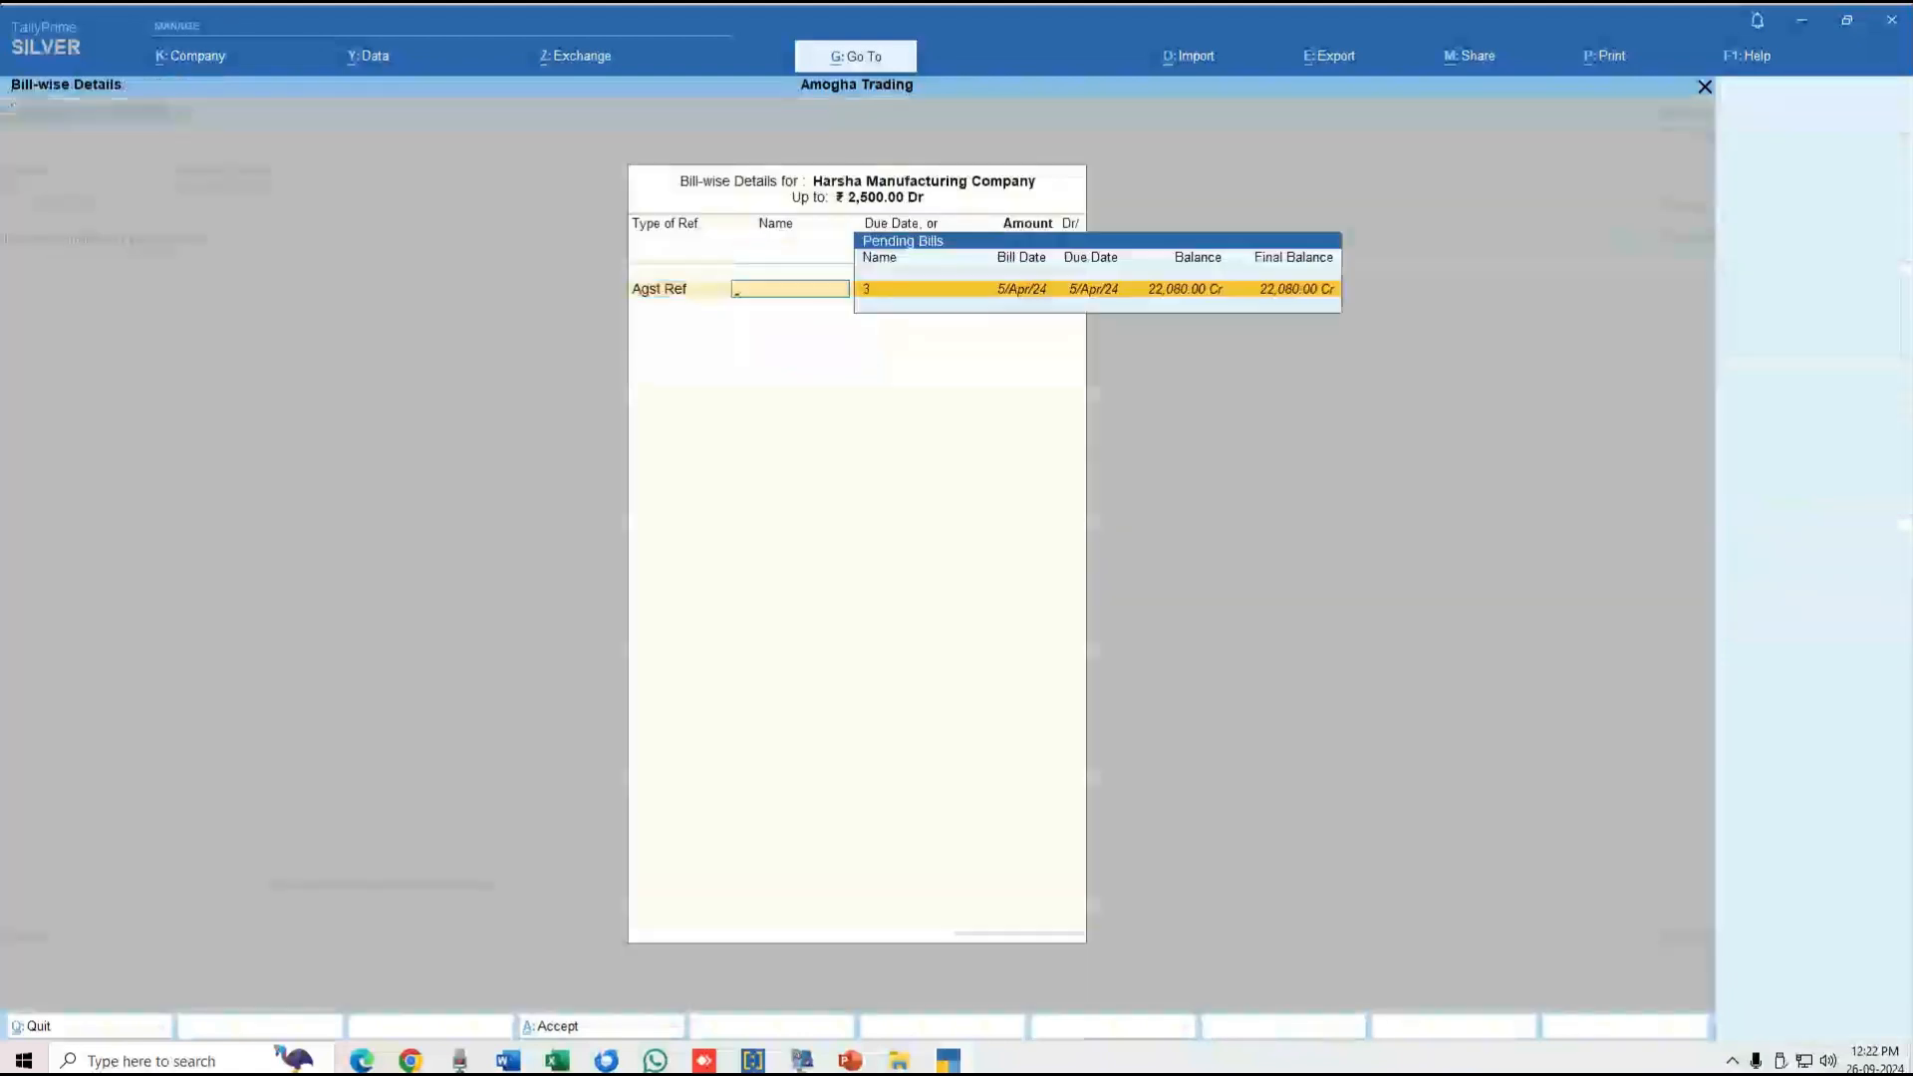
key("Return")
key("Return")
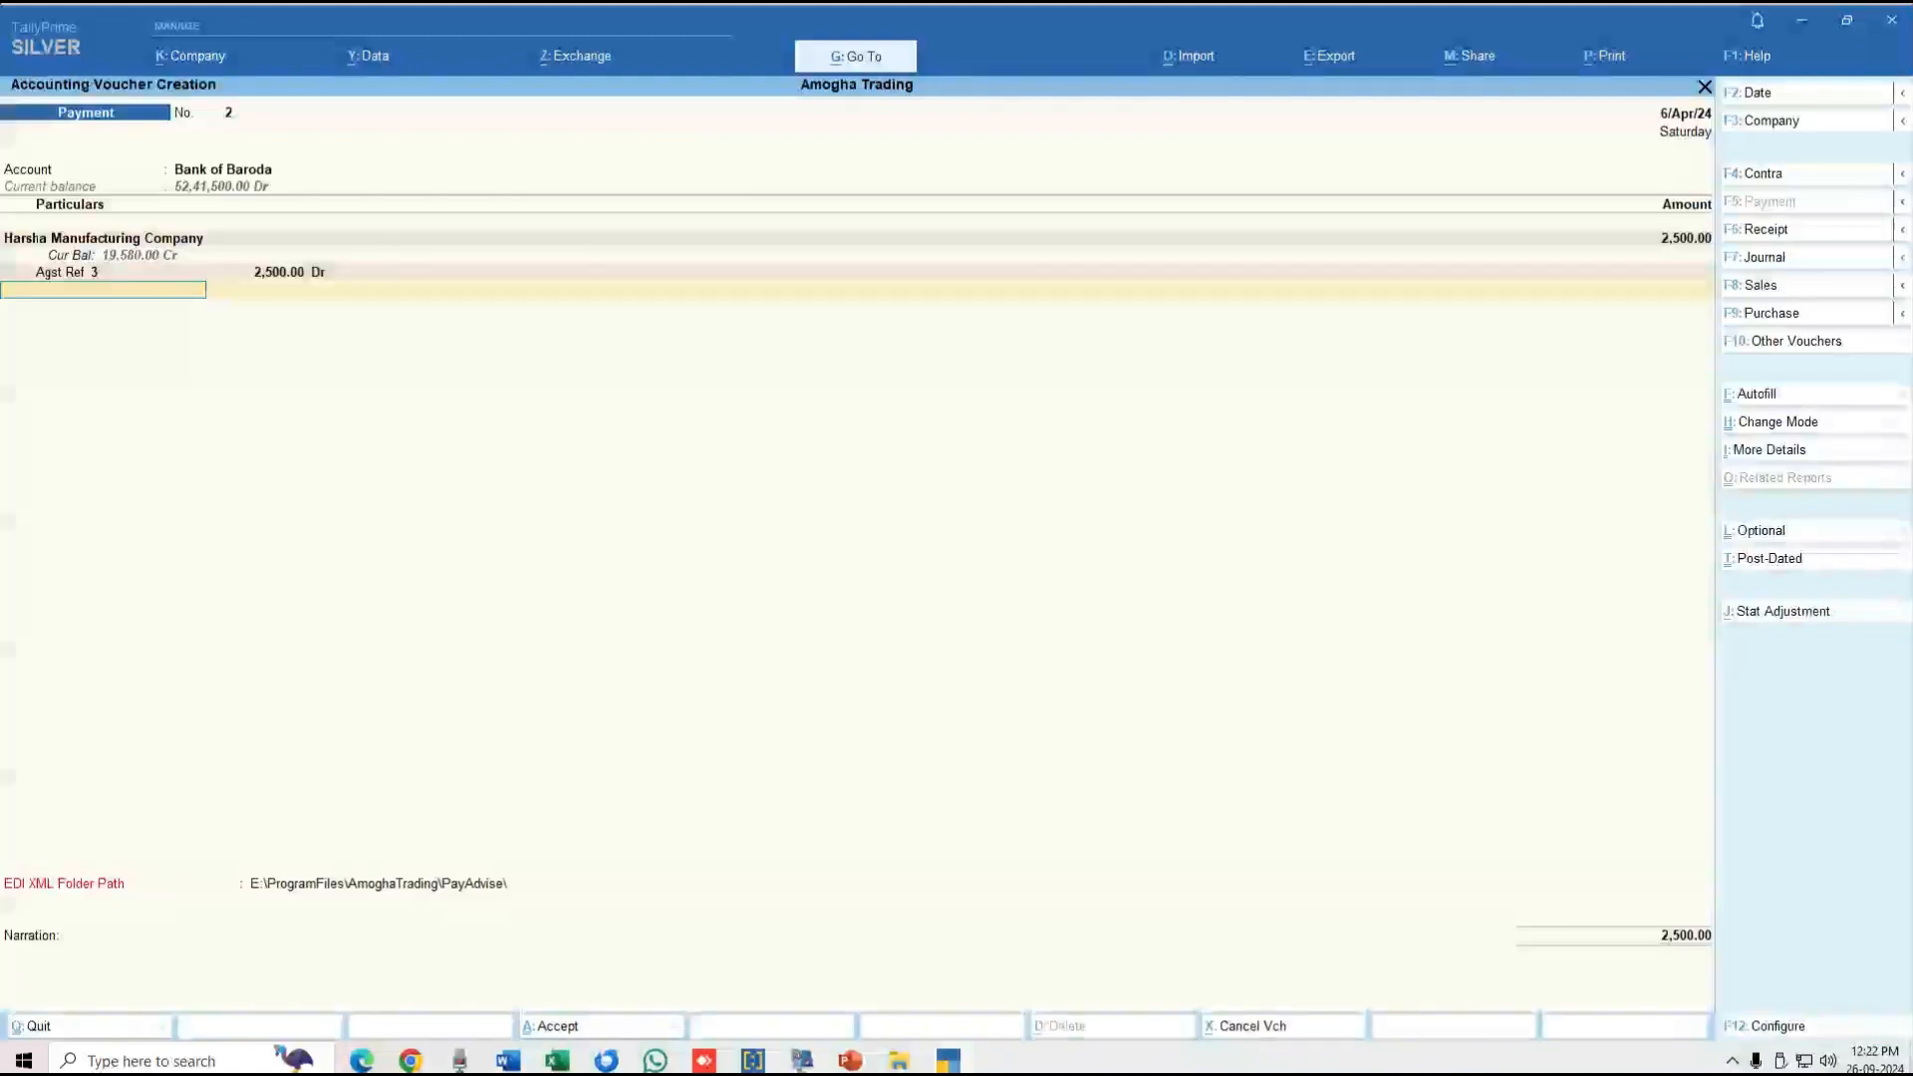
key("Return")
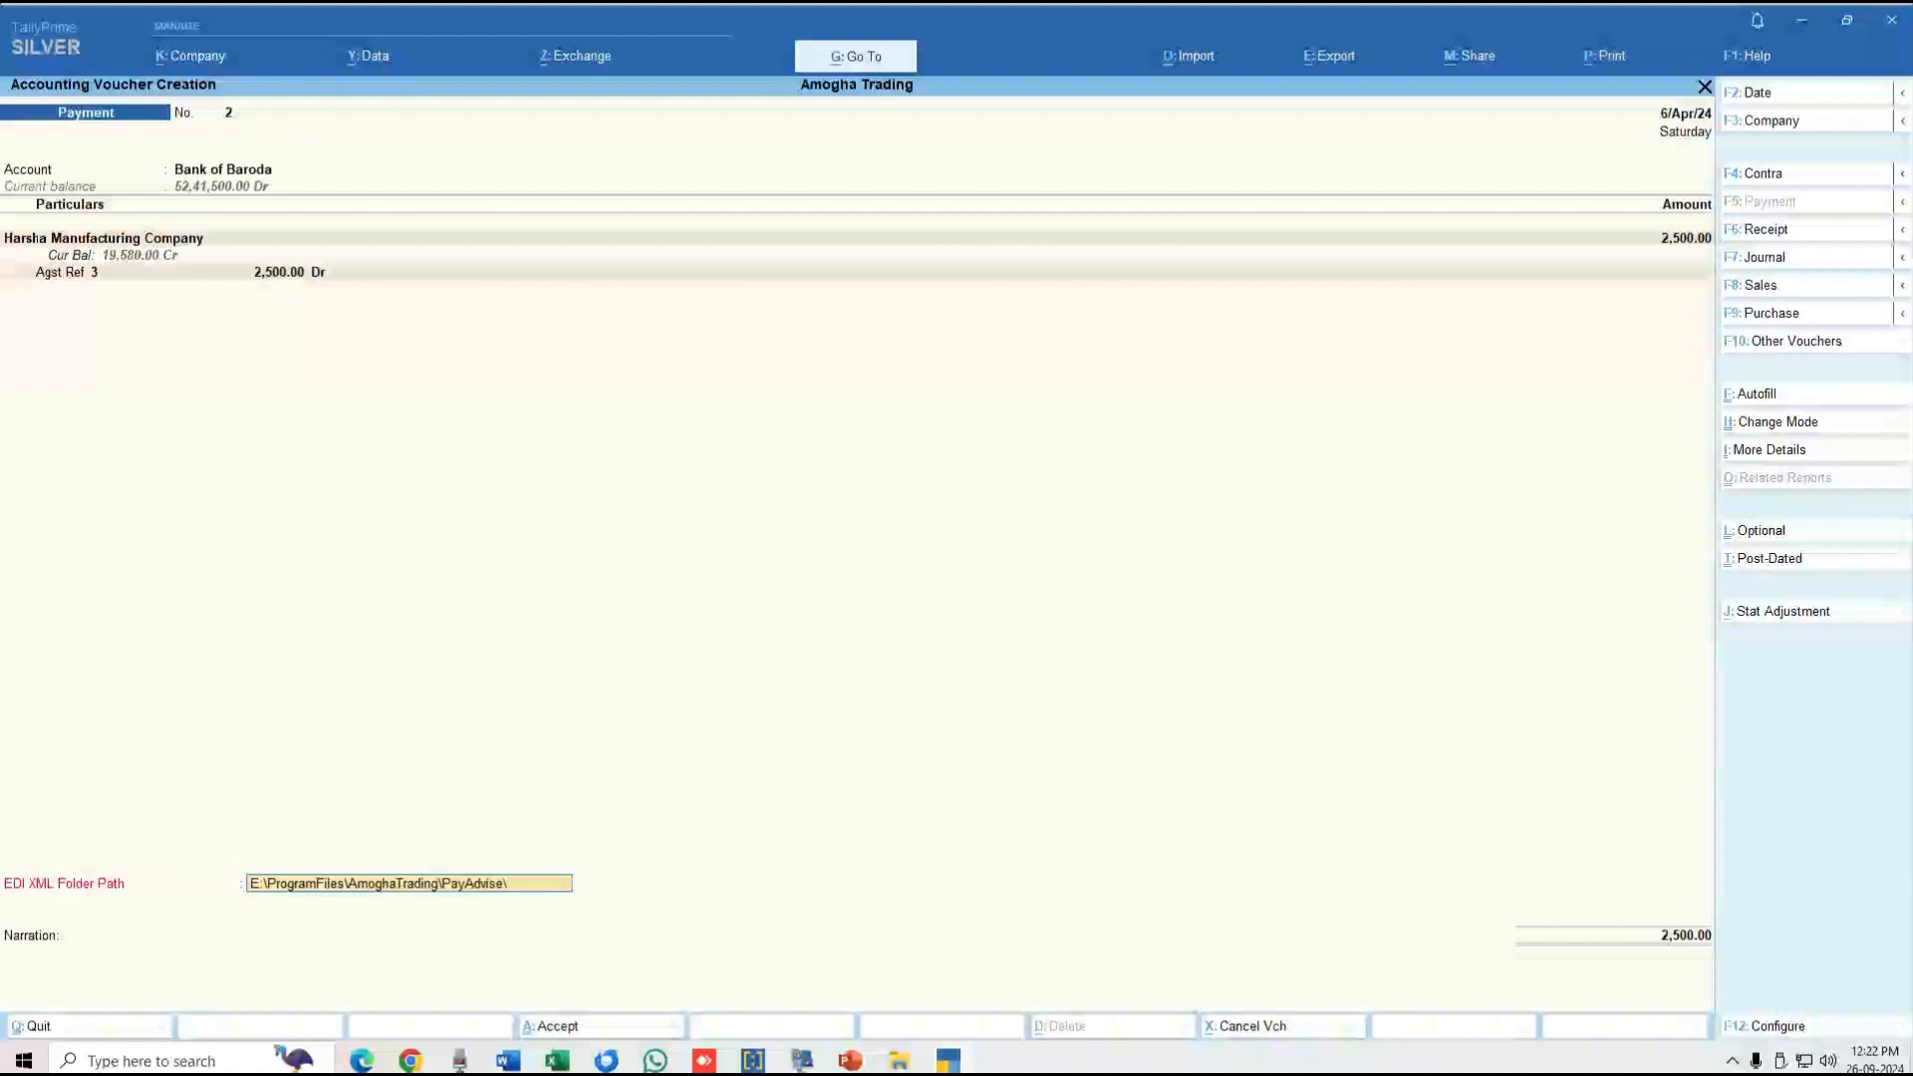
Keep the EDI XML folder path, allocate a cheque with range Not Applicable and instrument number 123456, and accept the payment voucher.
key("Return")
key("Return")
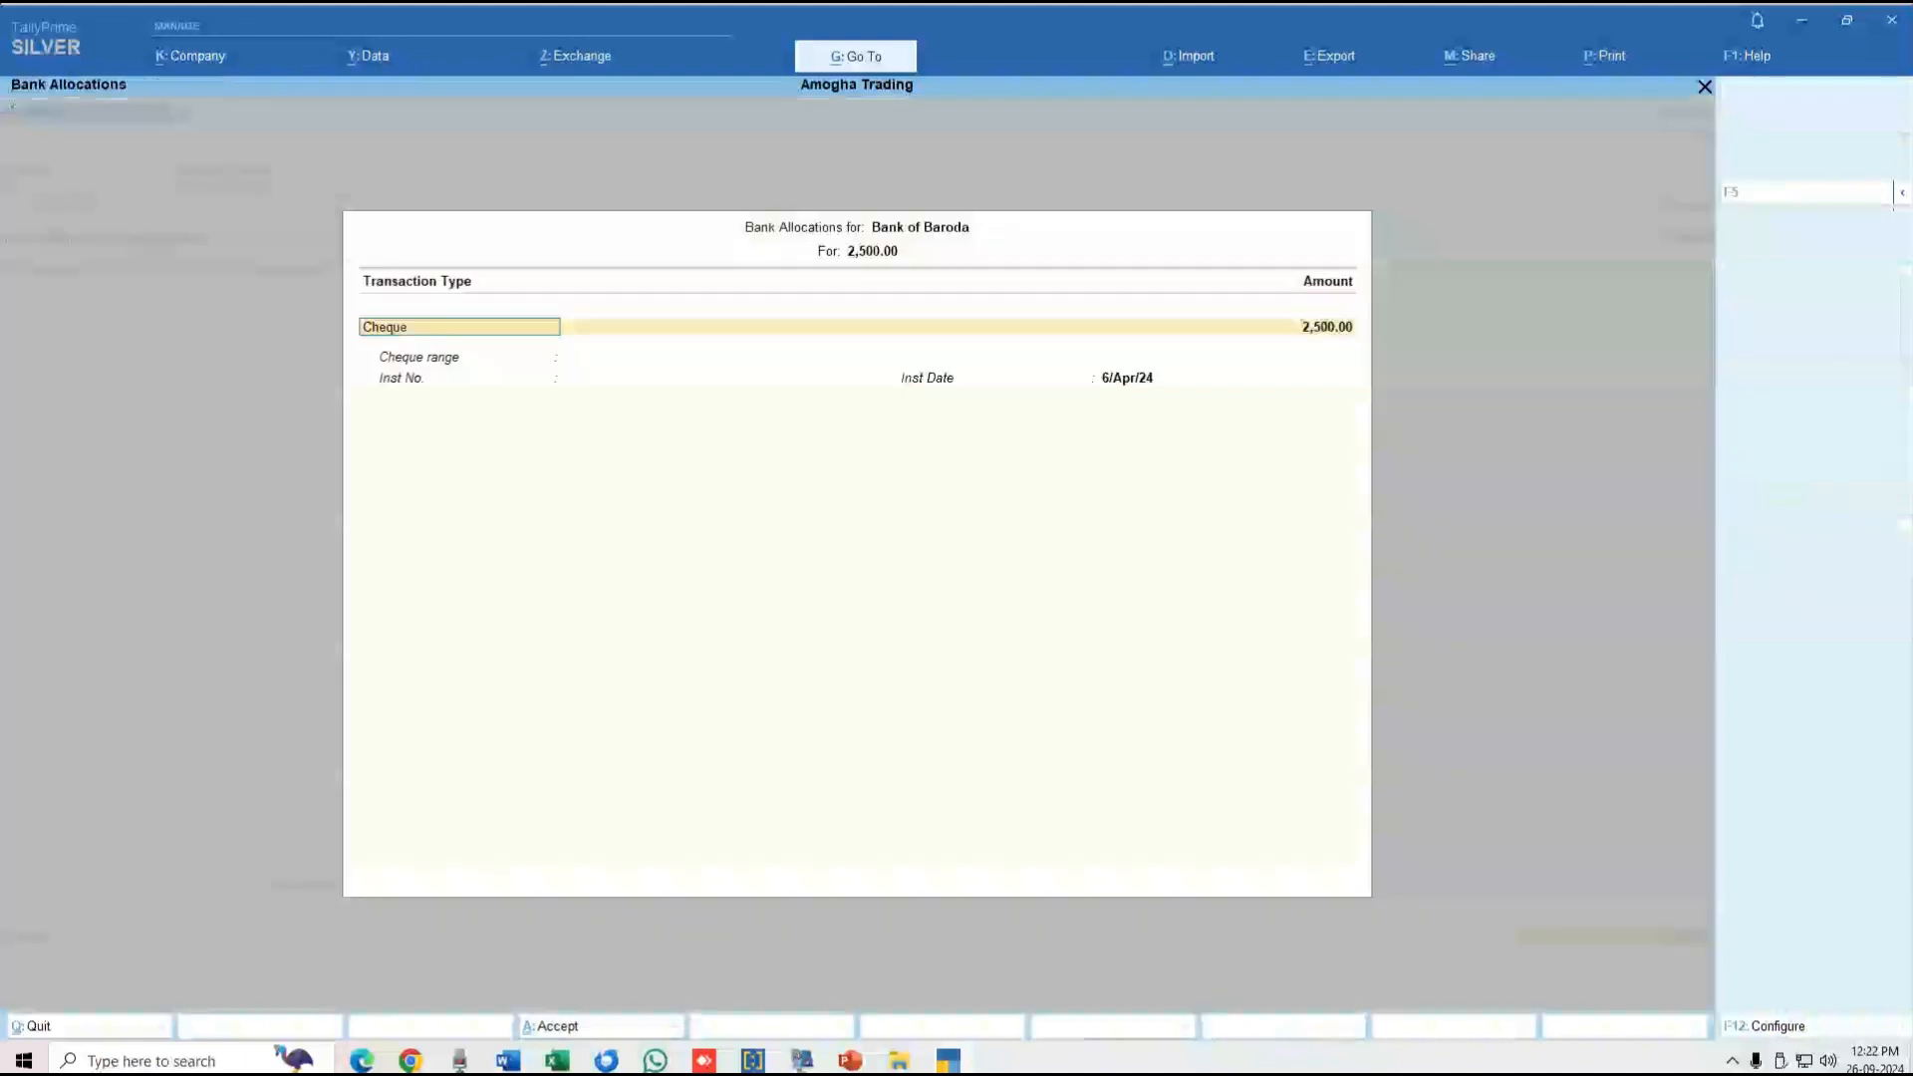
key("Return")
key("Return")
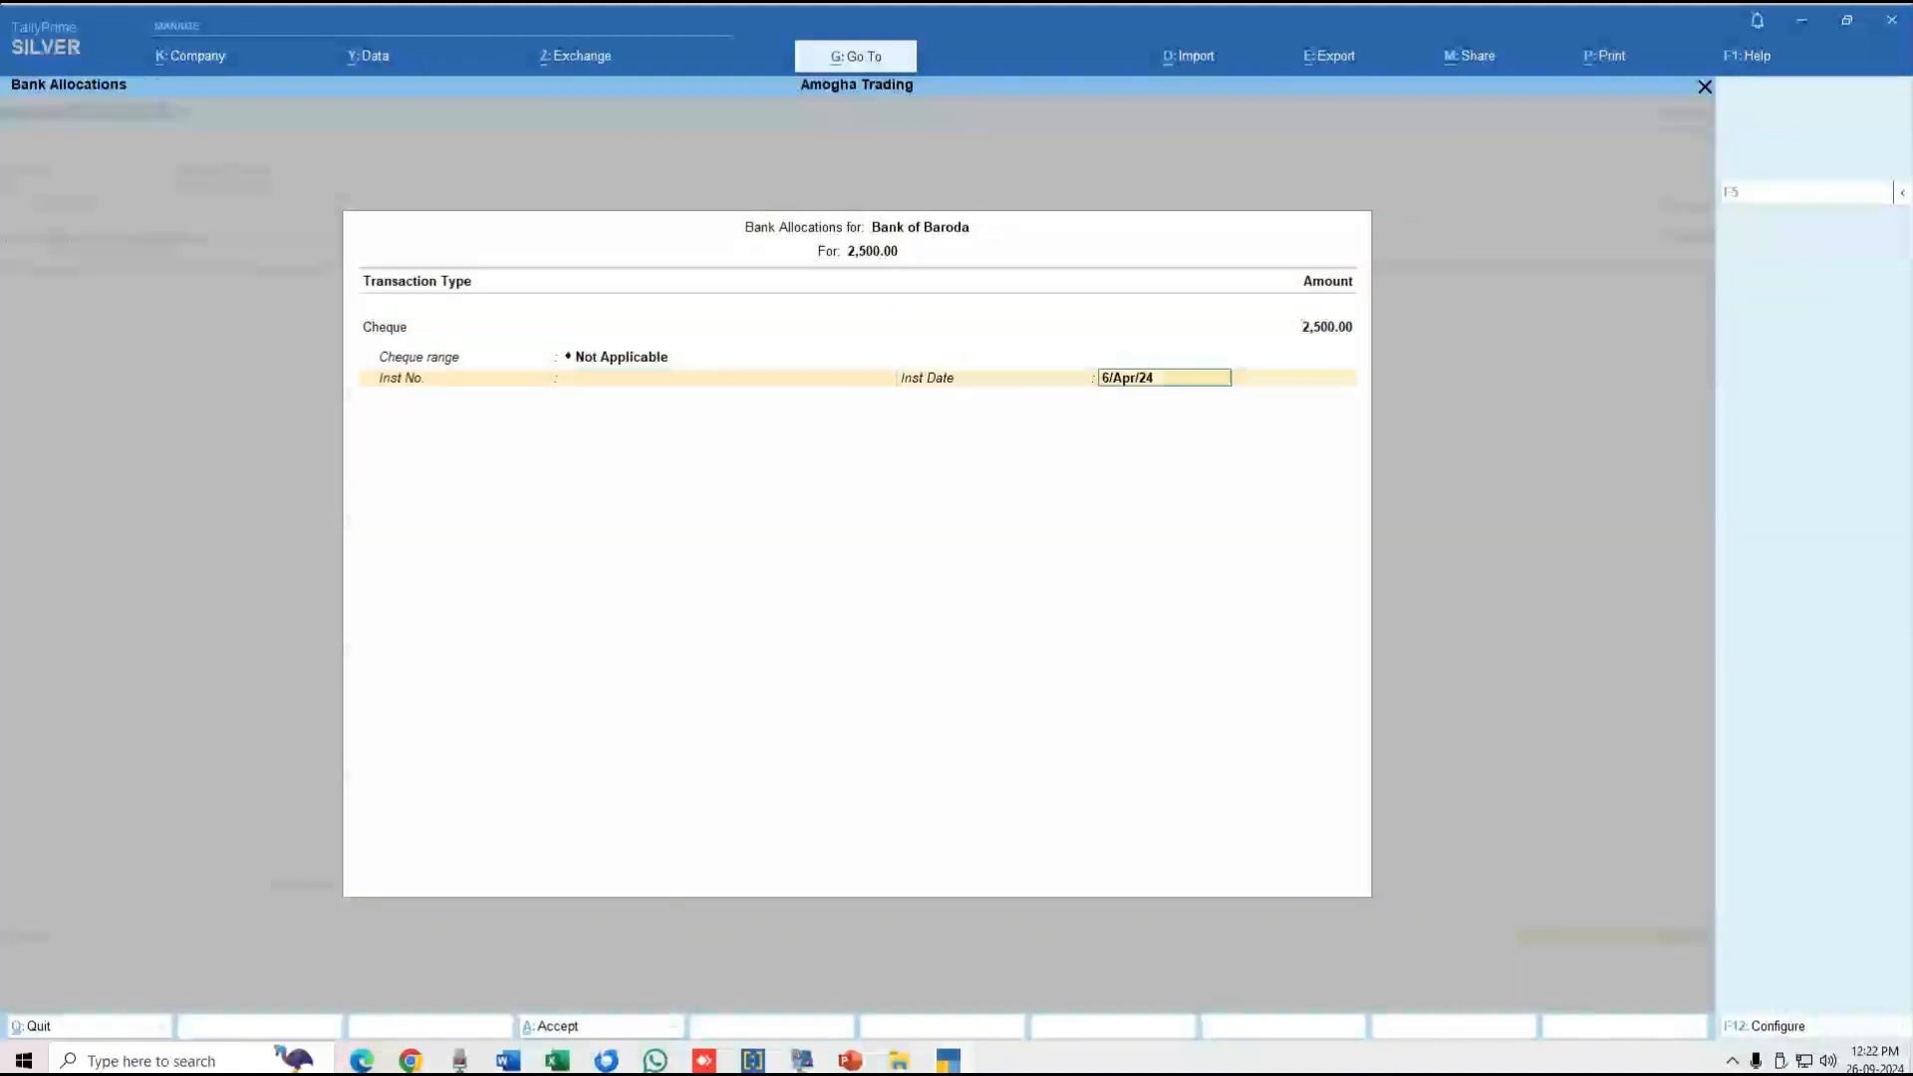
key("BackSpace")
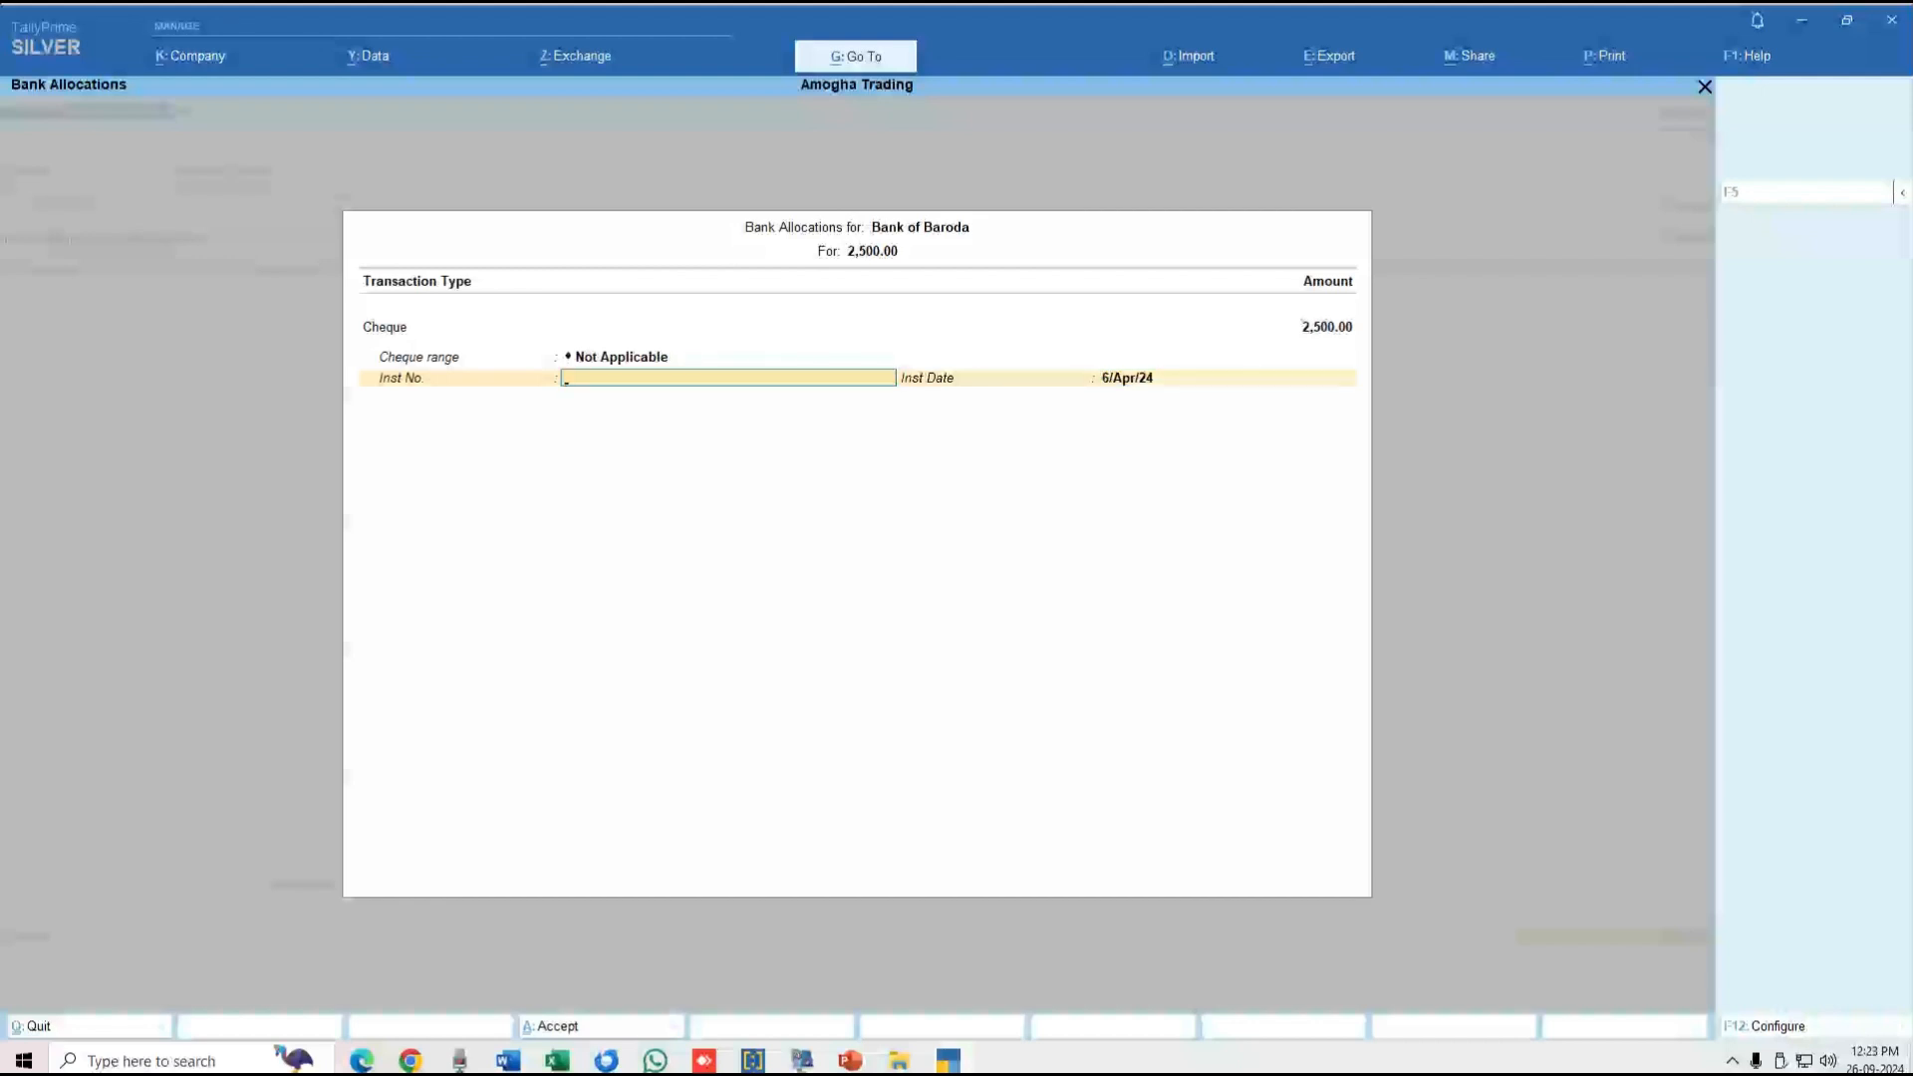
type("123456")
key("Return")
key("Return")
key("Return")
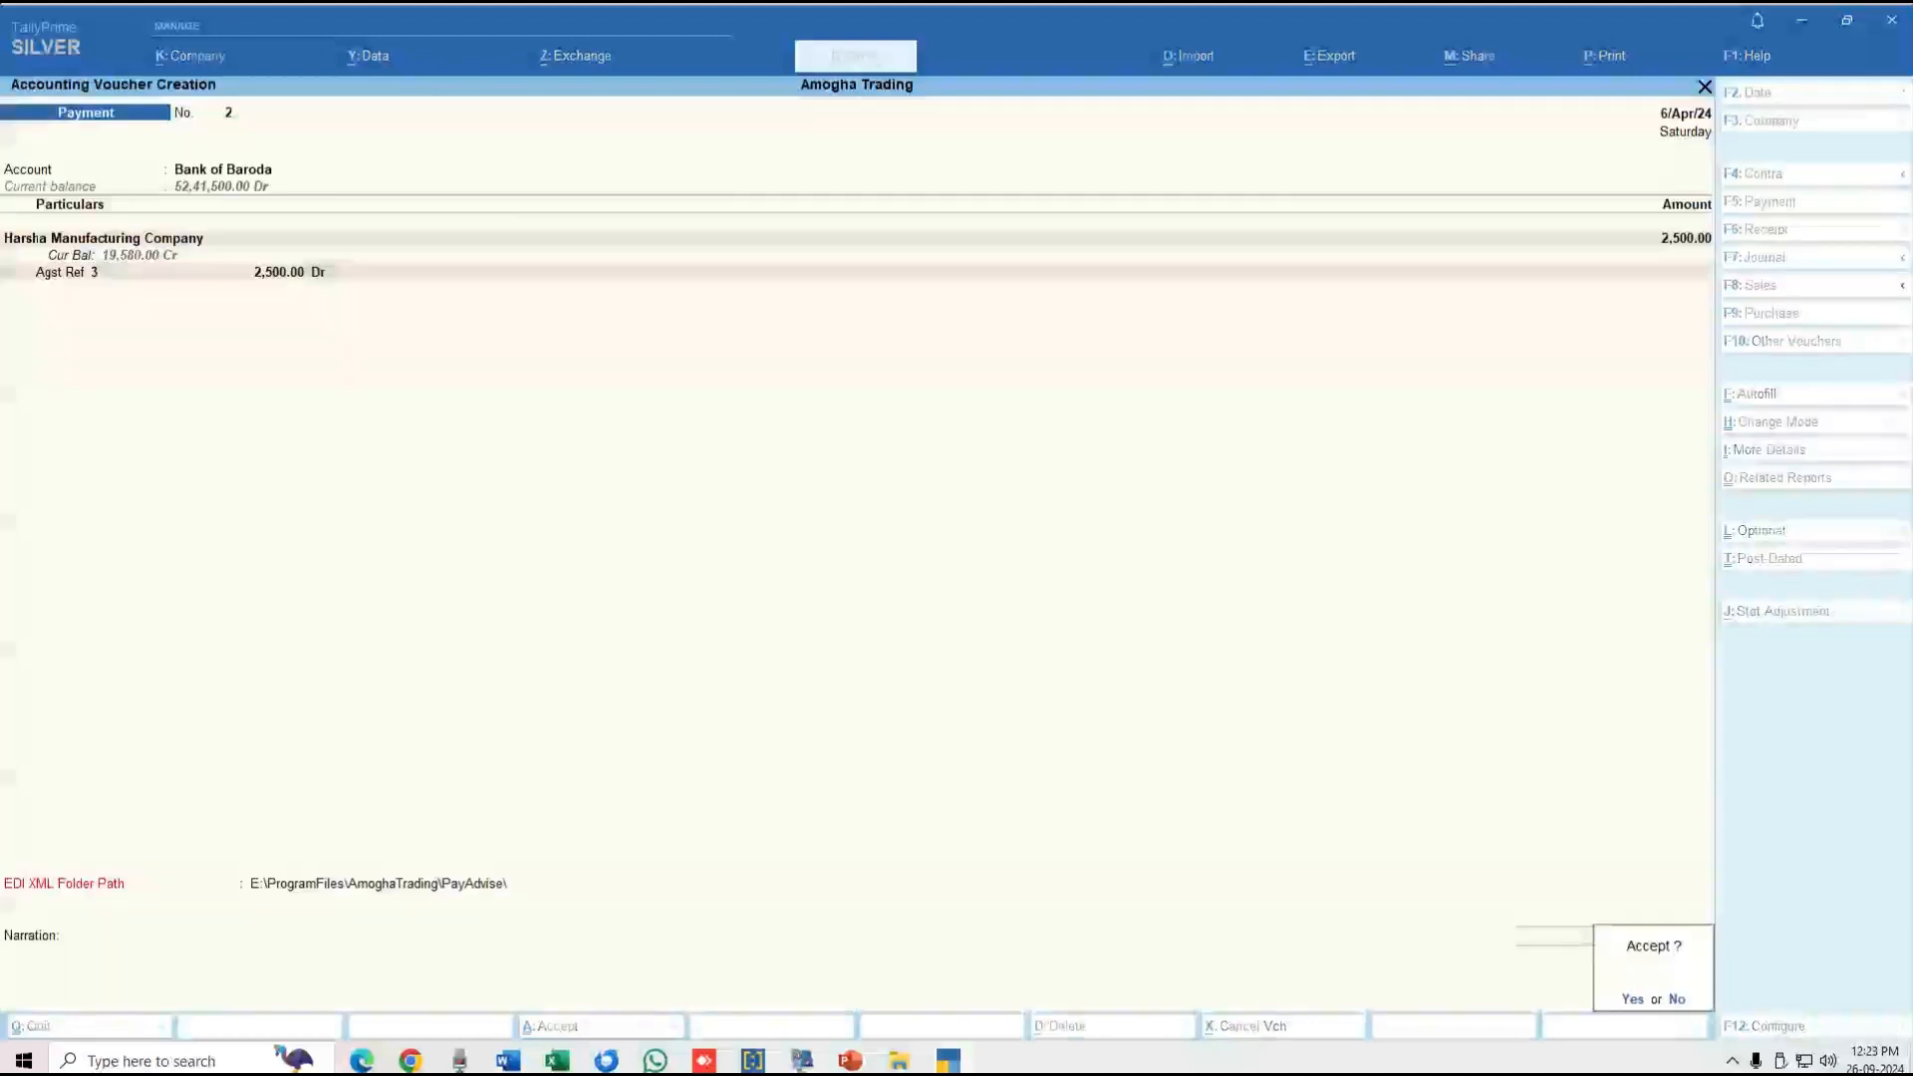
key("Return")
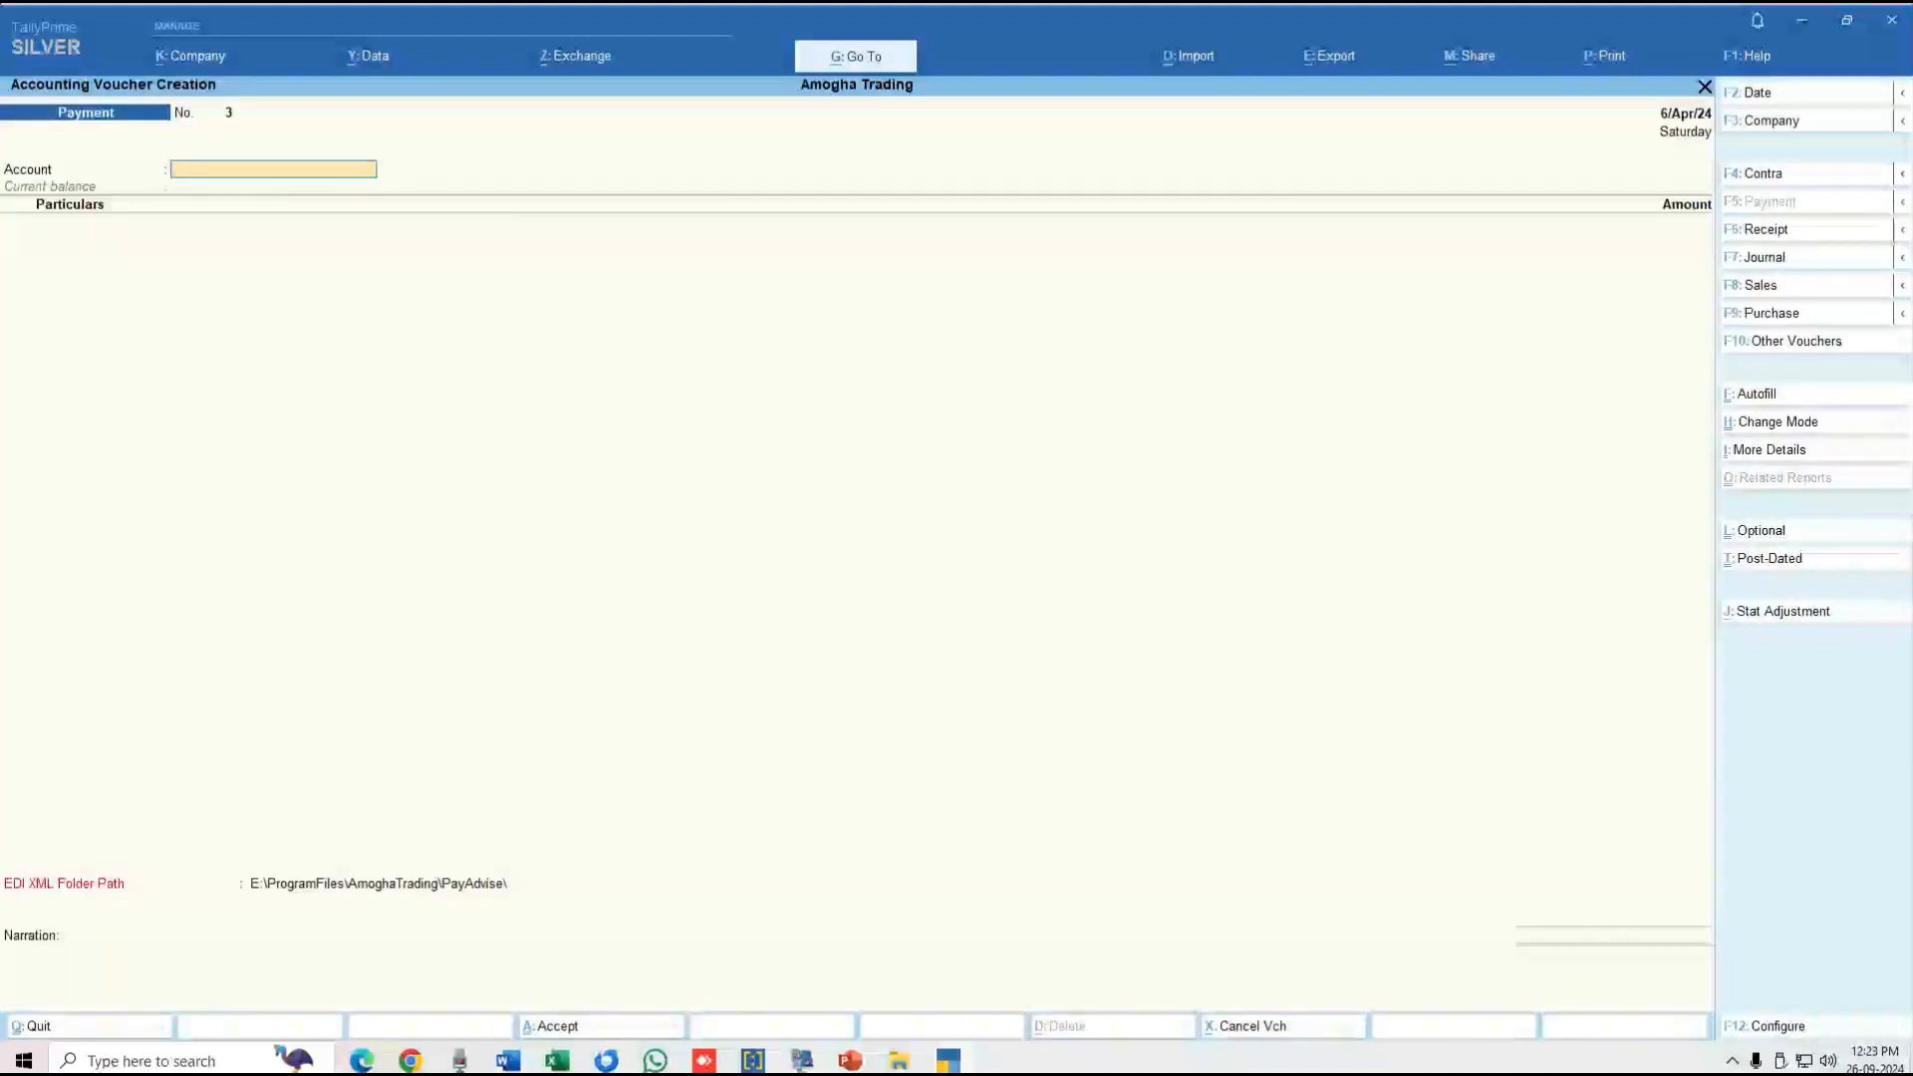
Switch to the PayAdvise folder in File Explorer and copy the location path from the properties of XML file 2.
mouse_move(899, 1061)
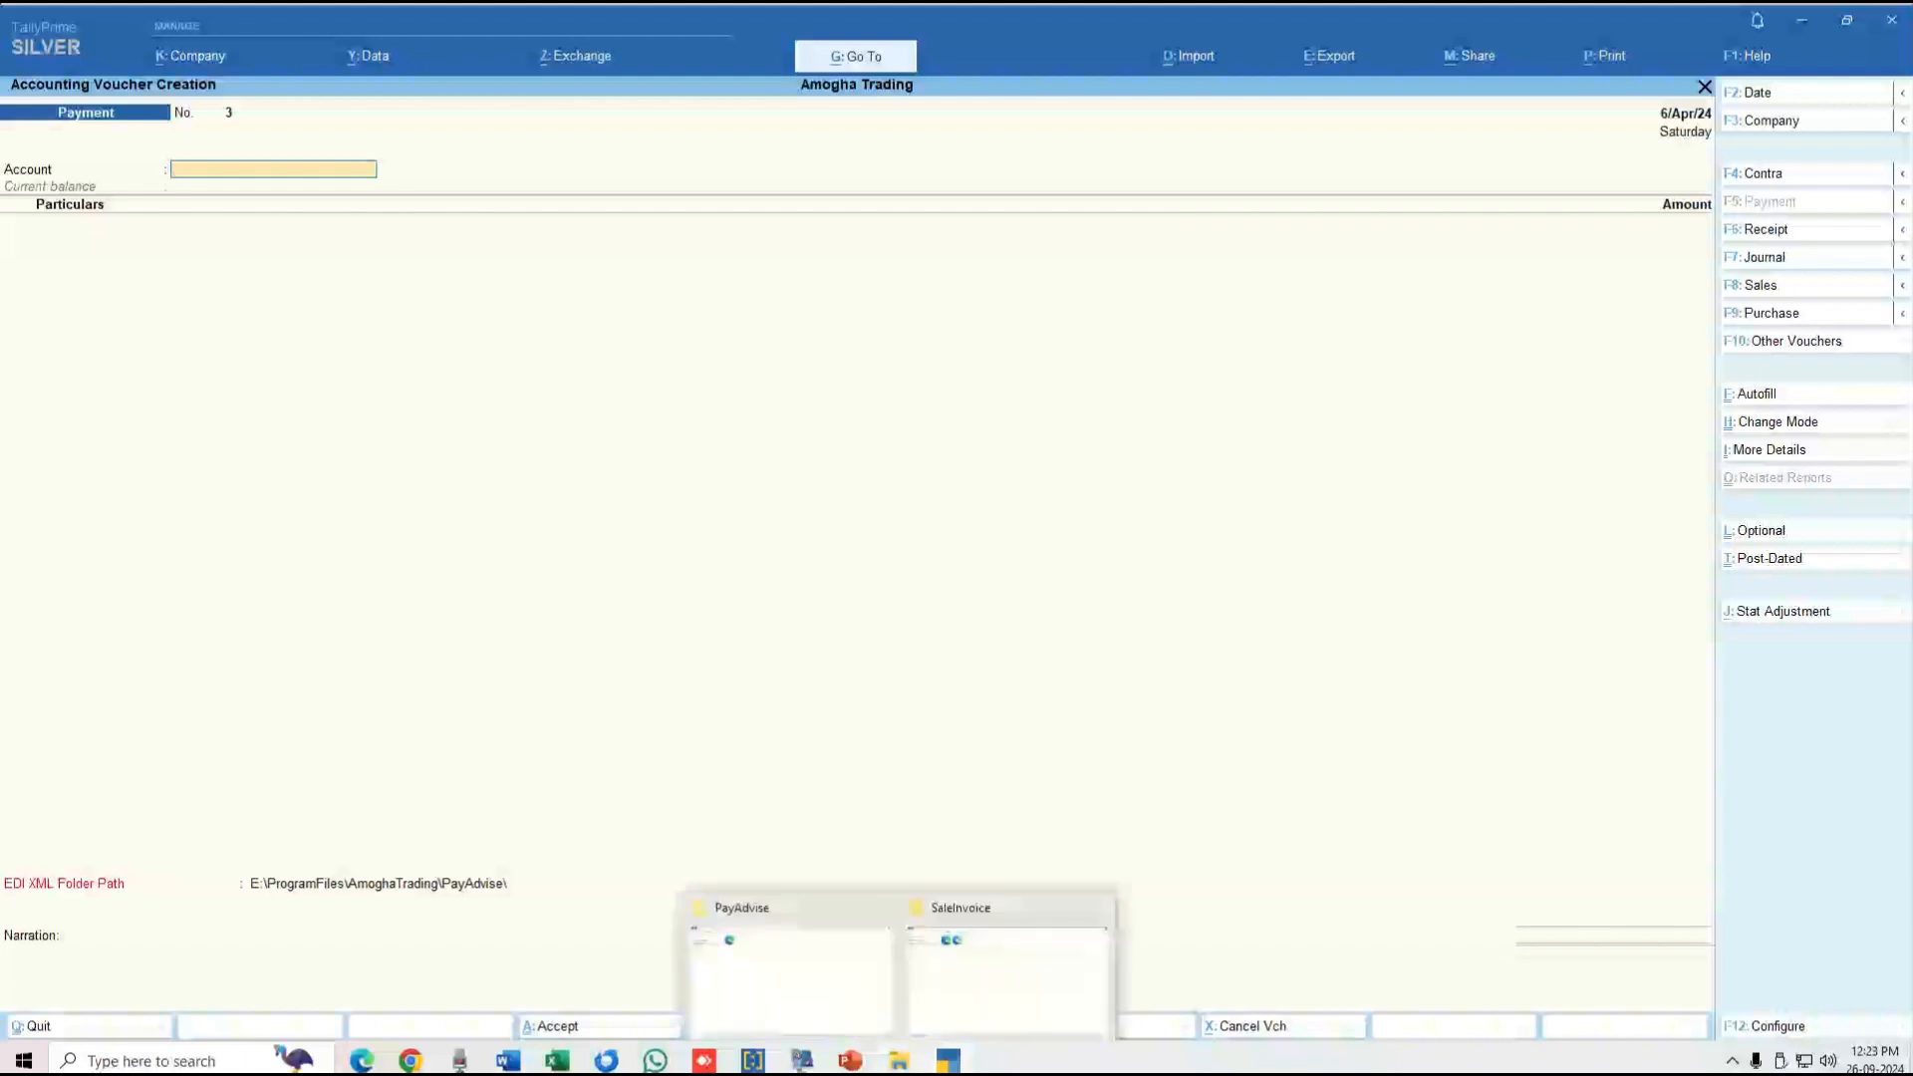
left_click(789, 961)
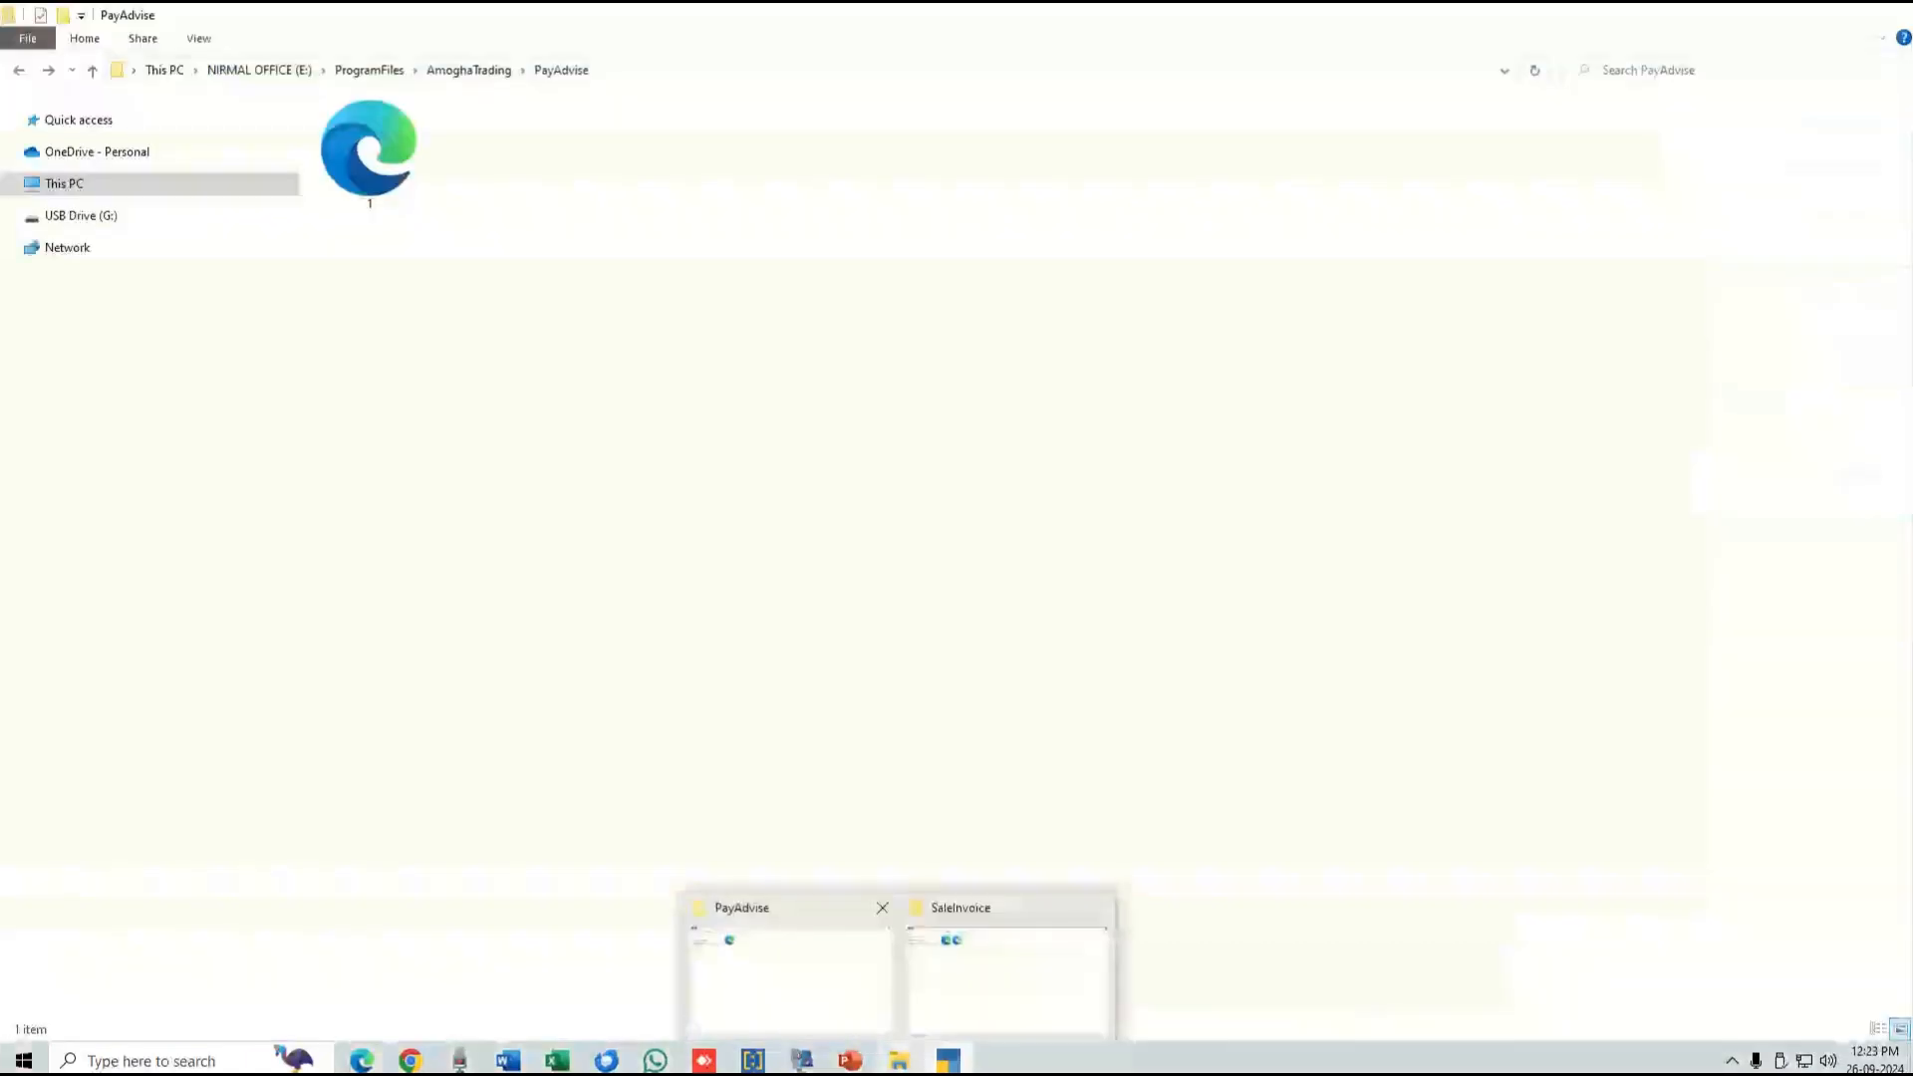
right_click(478, 162)
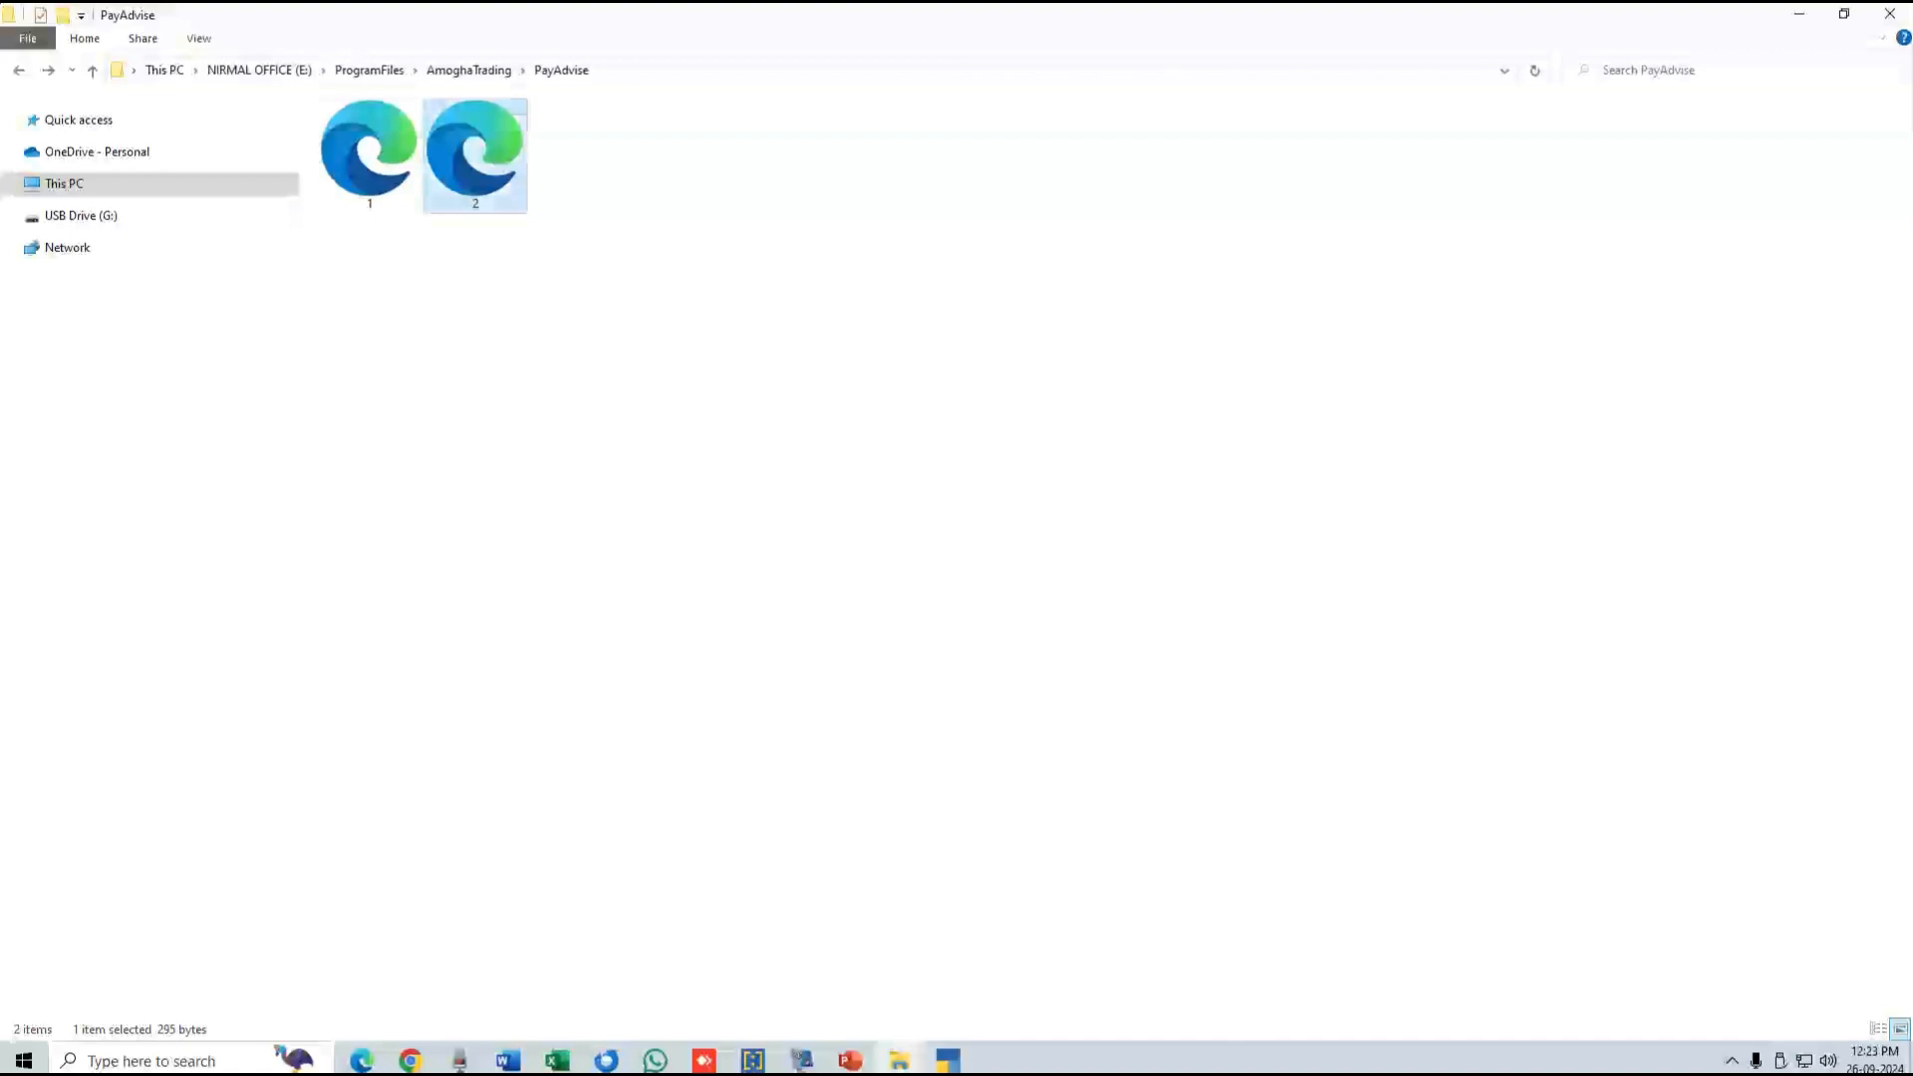
left_click(540, 578)
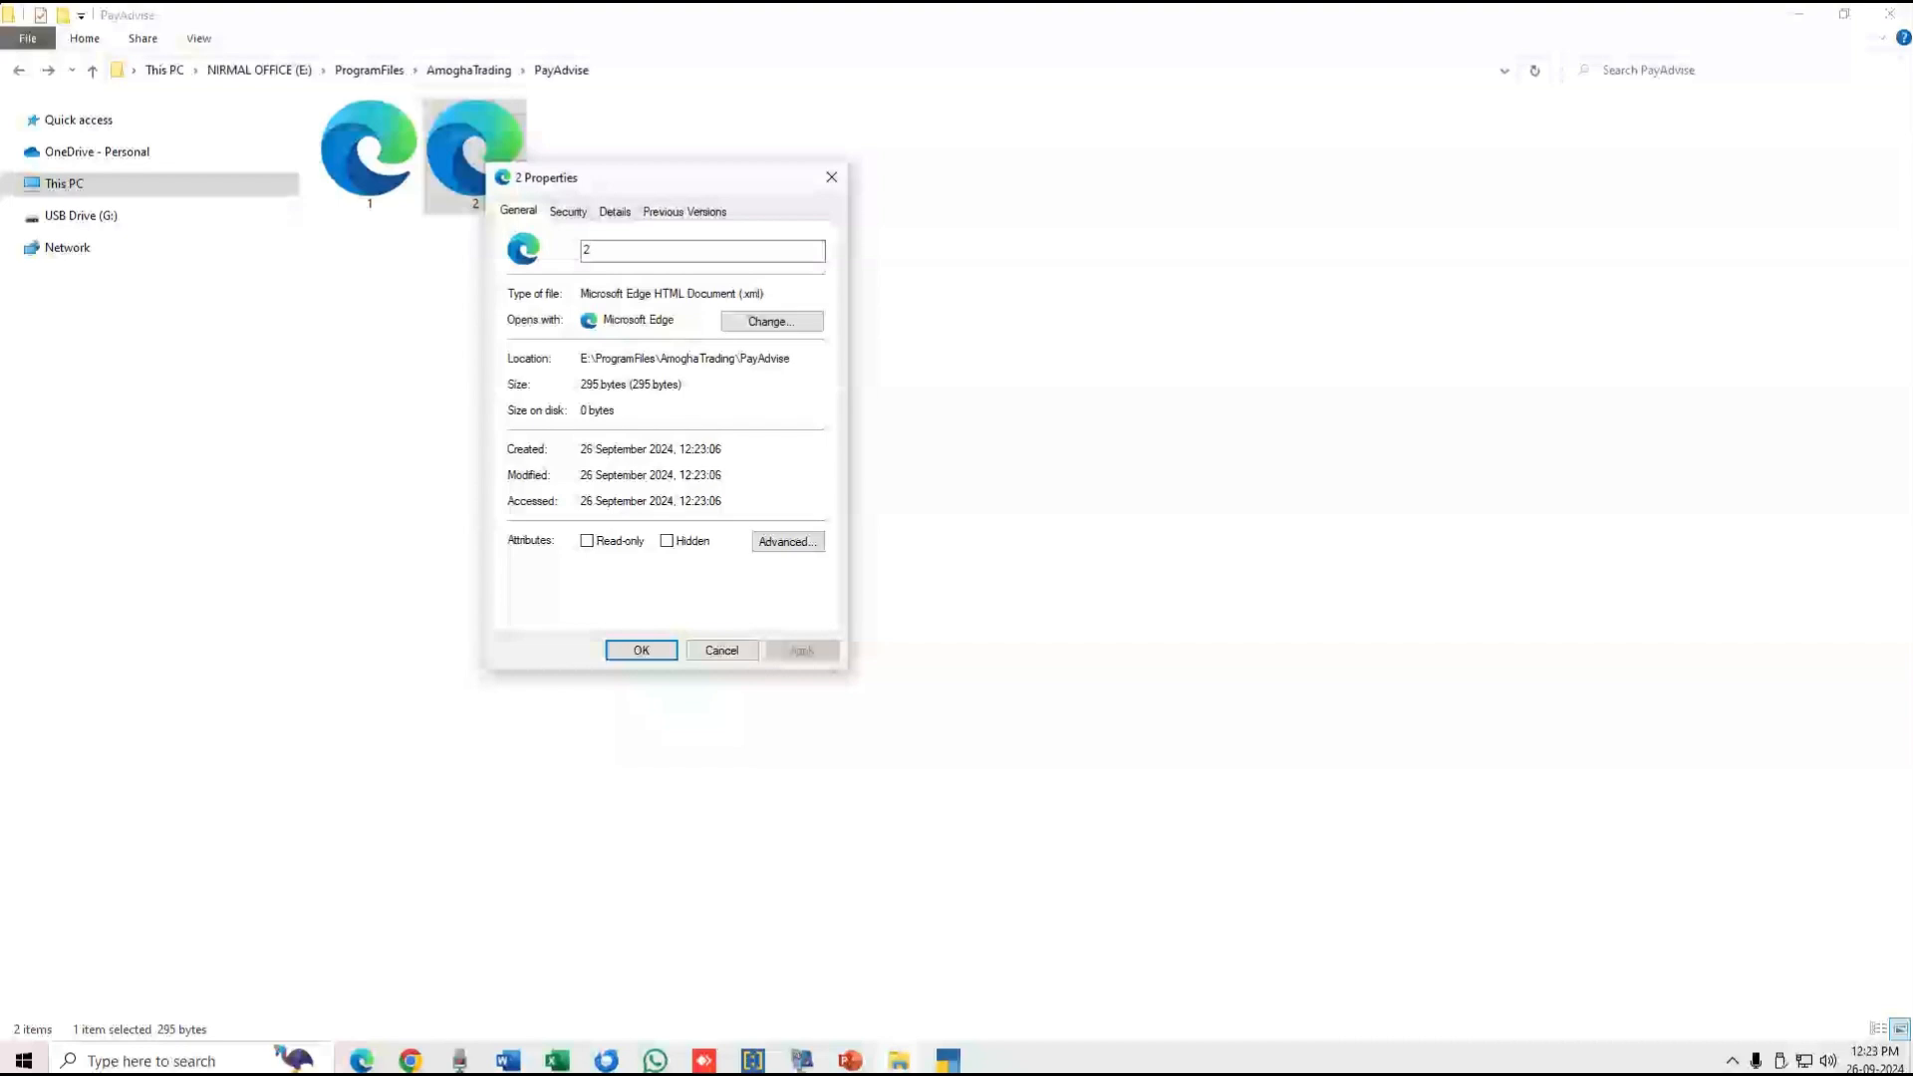
double_click(686, 359)
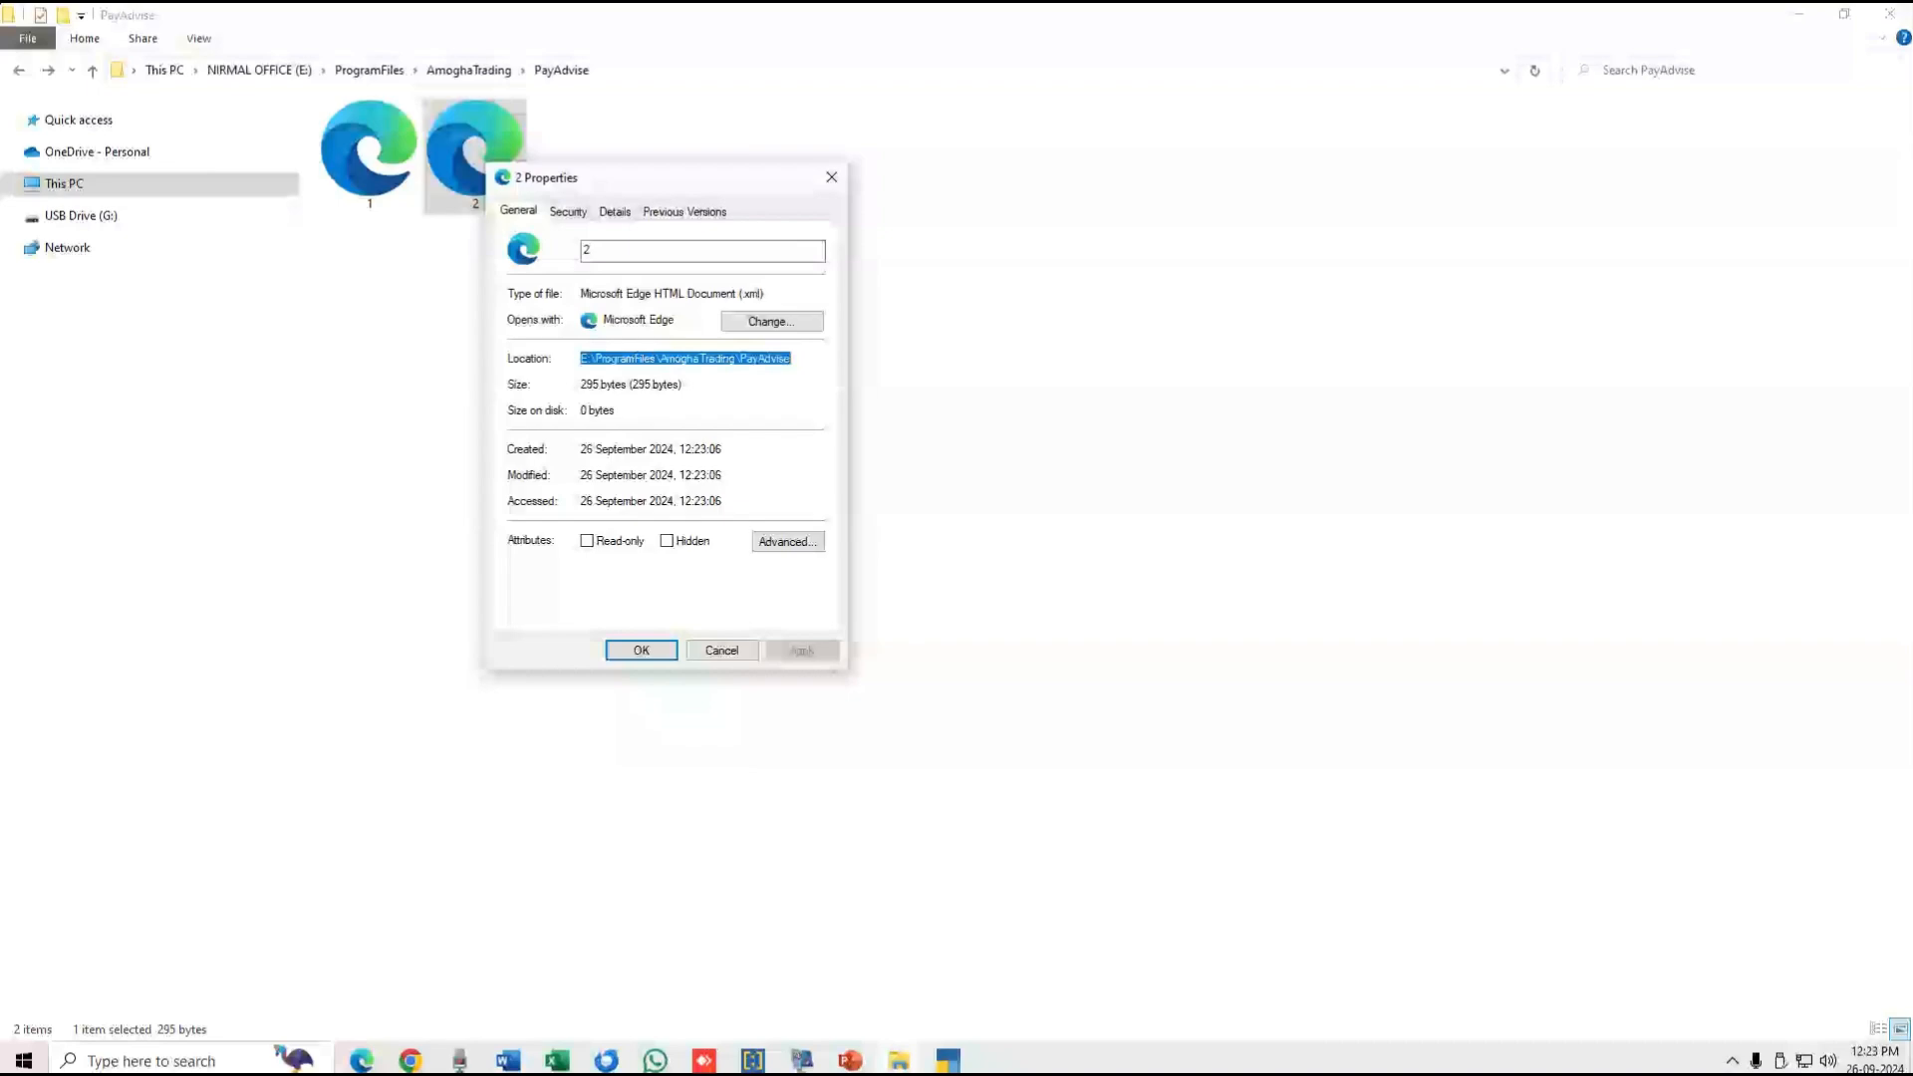
key("Escape")
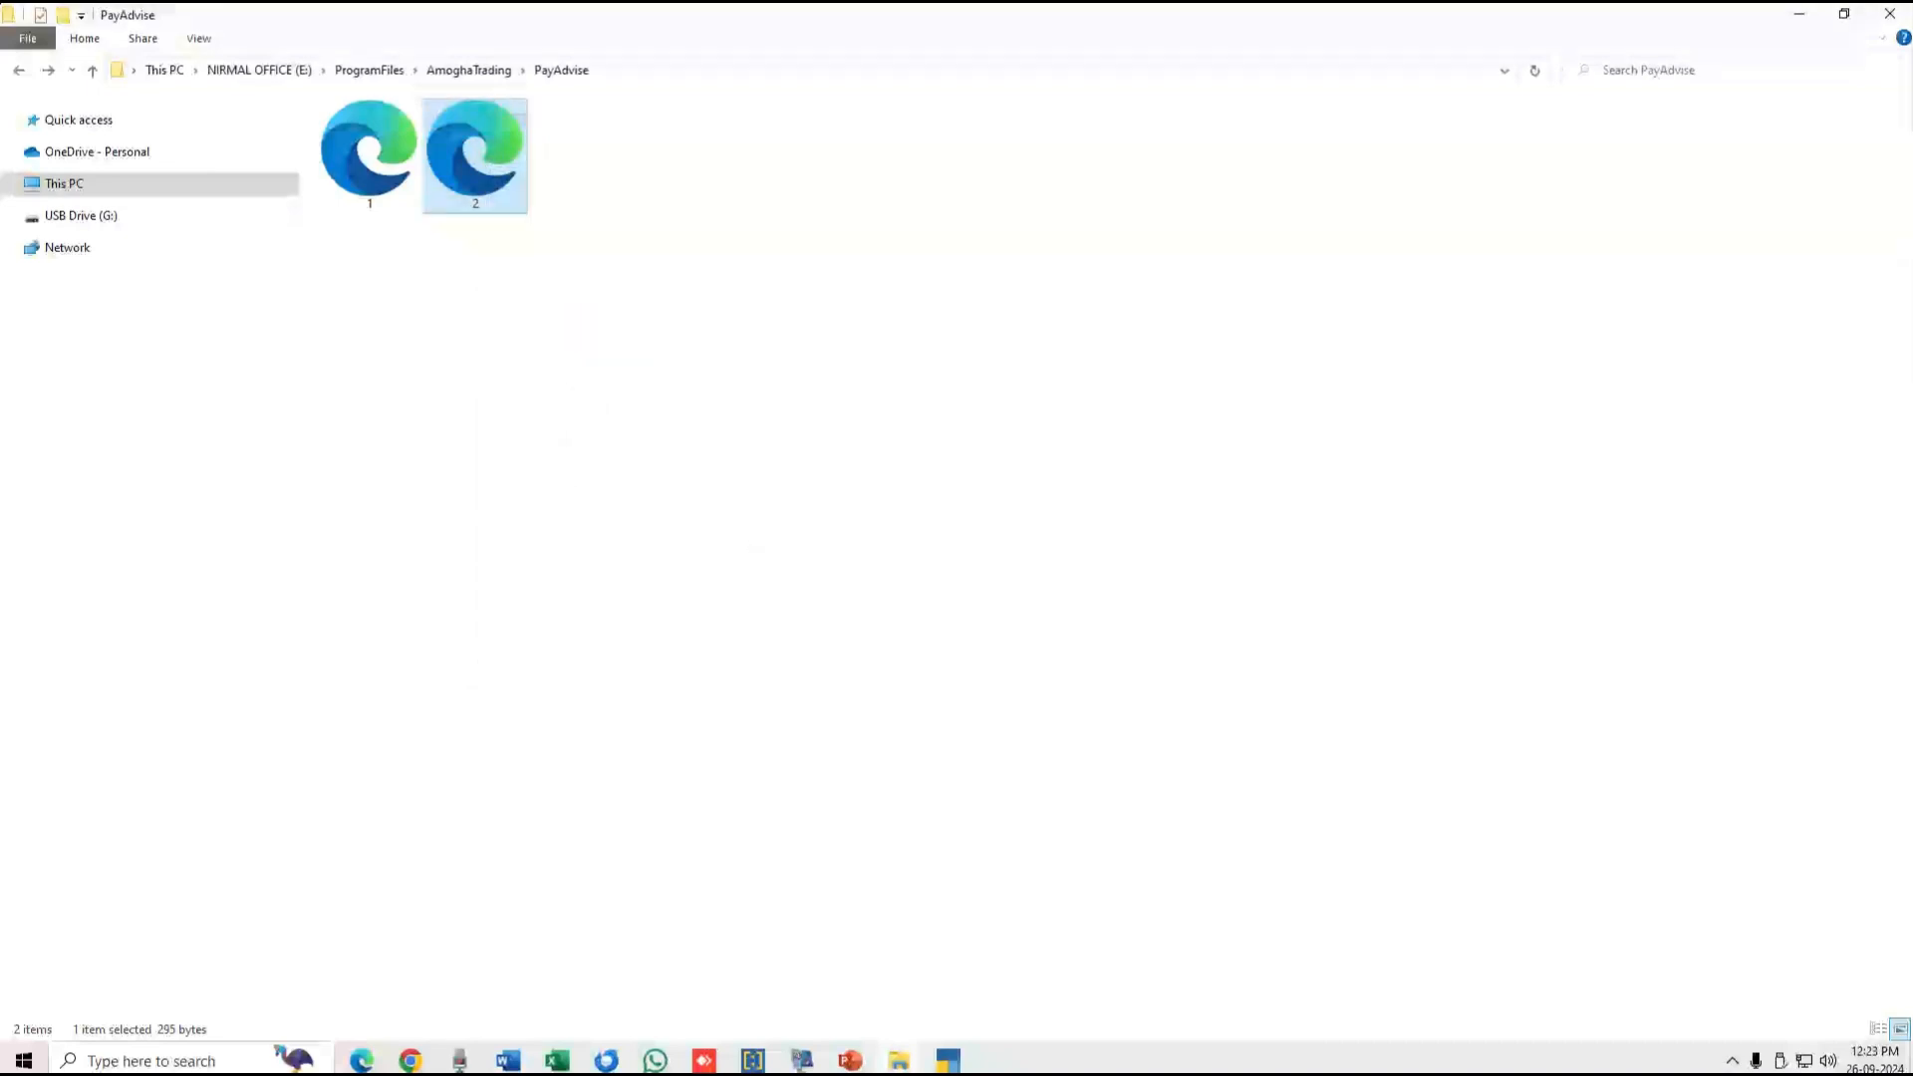
Return to TallyPrime, change the active company to Harsha Manufacturing Company, and start a new receipt voucher.
key("alt+Tab")
key("Escape")
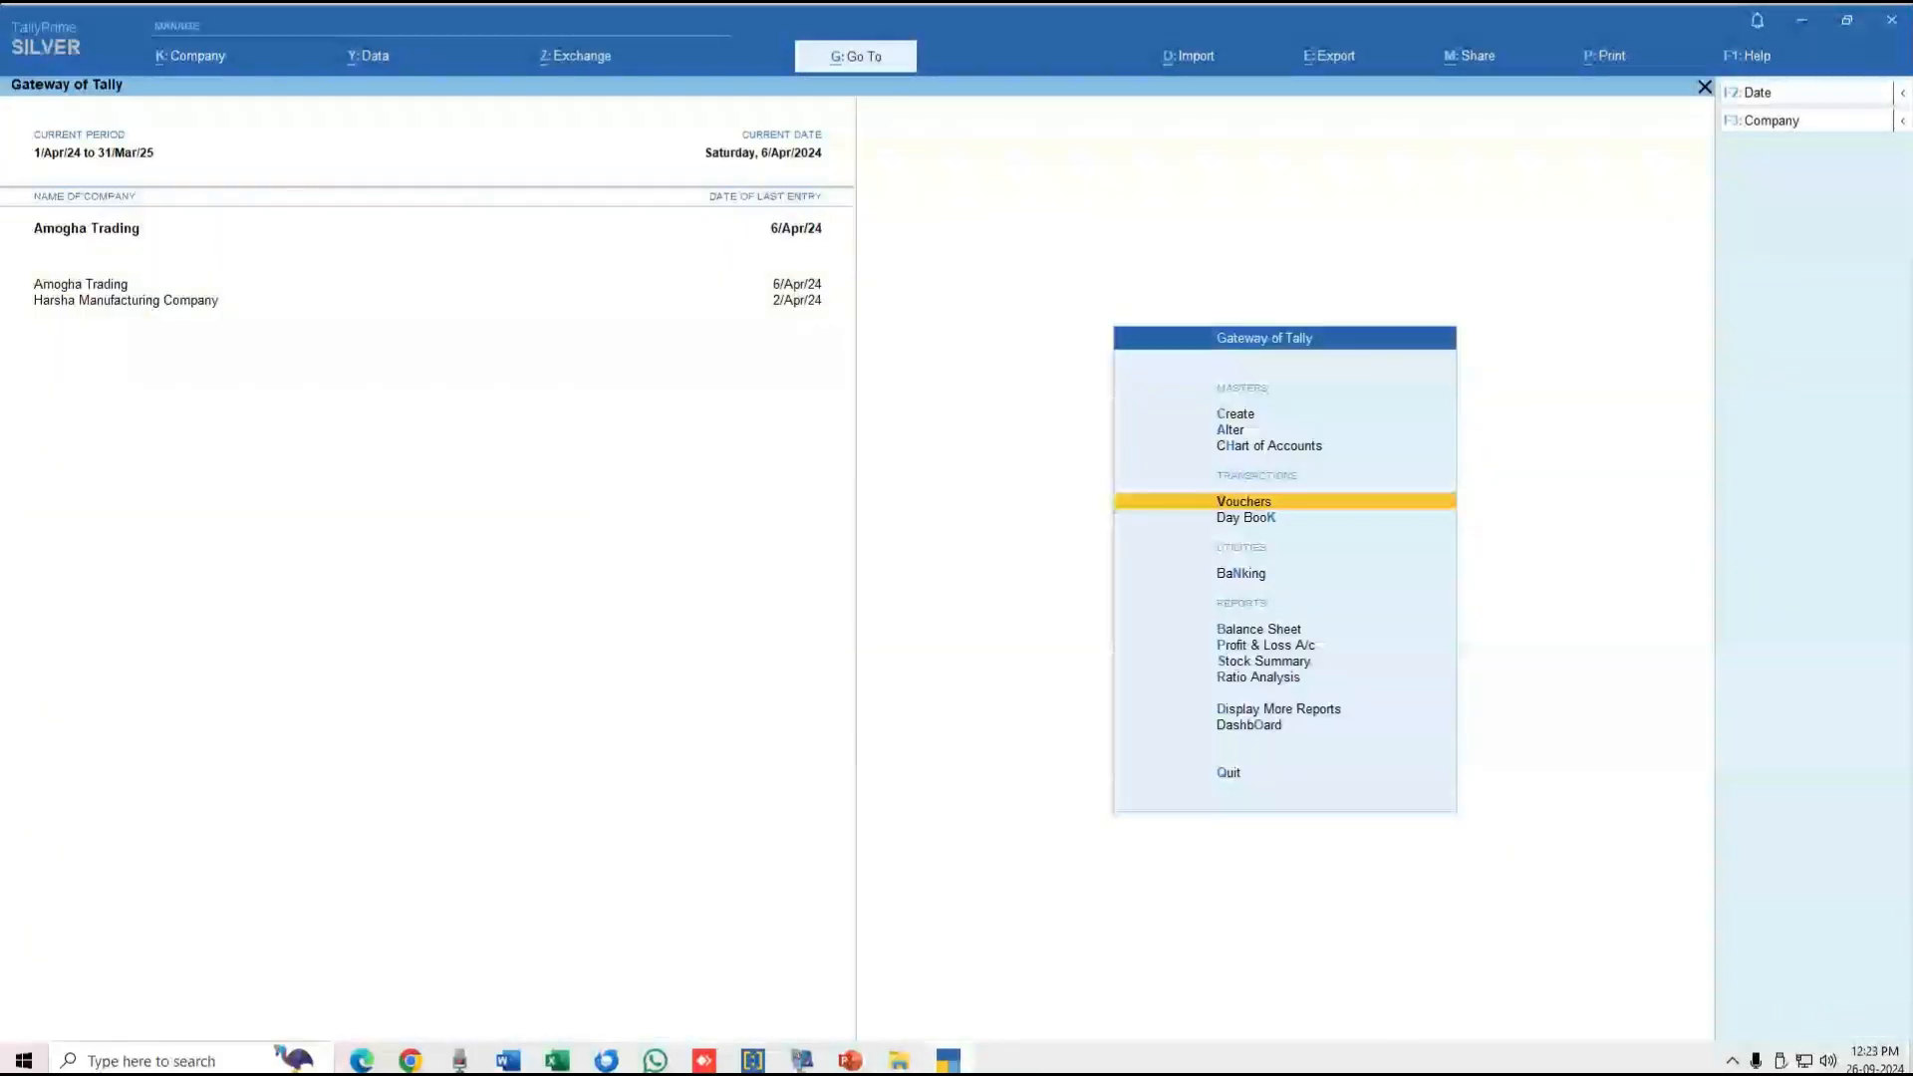
key("F3")
key("Return")
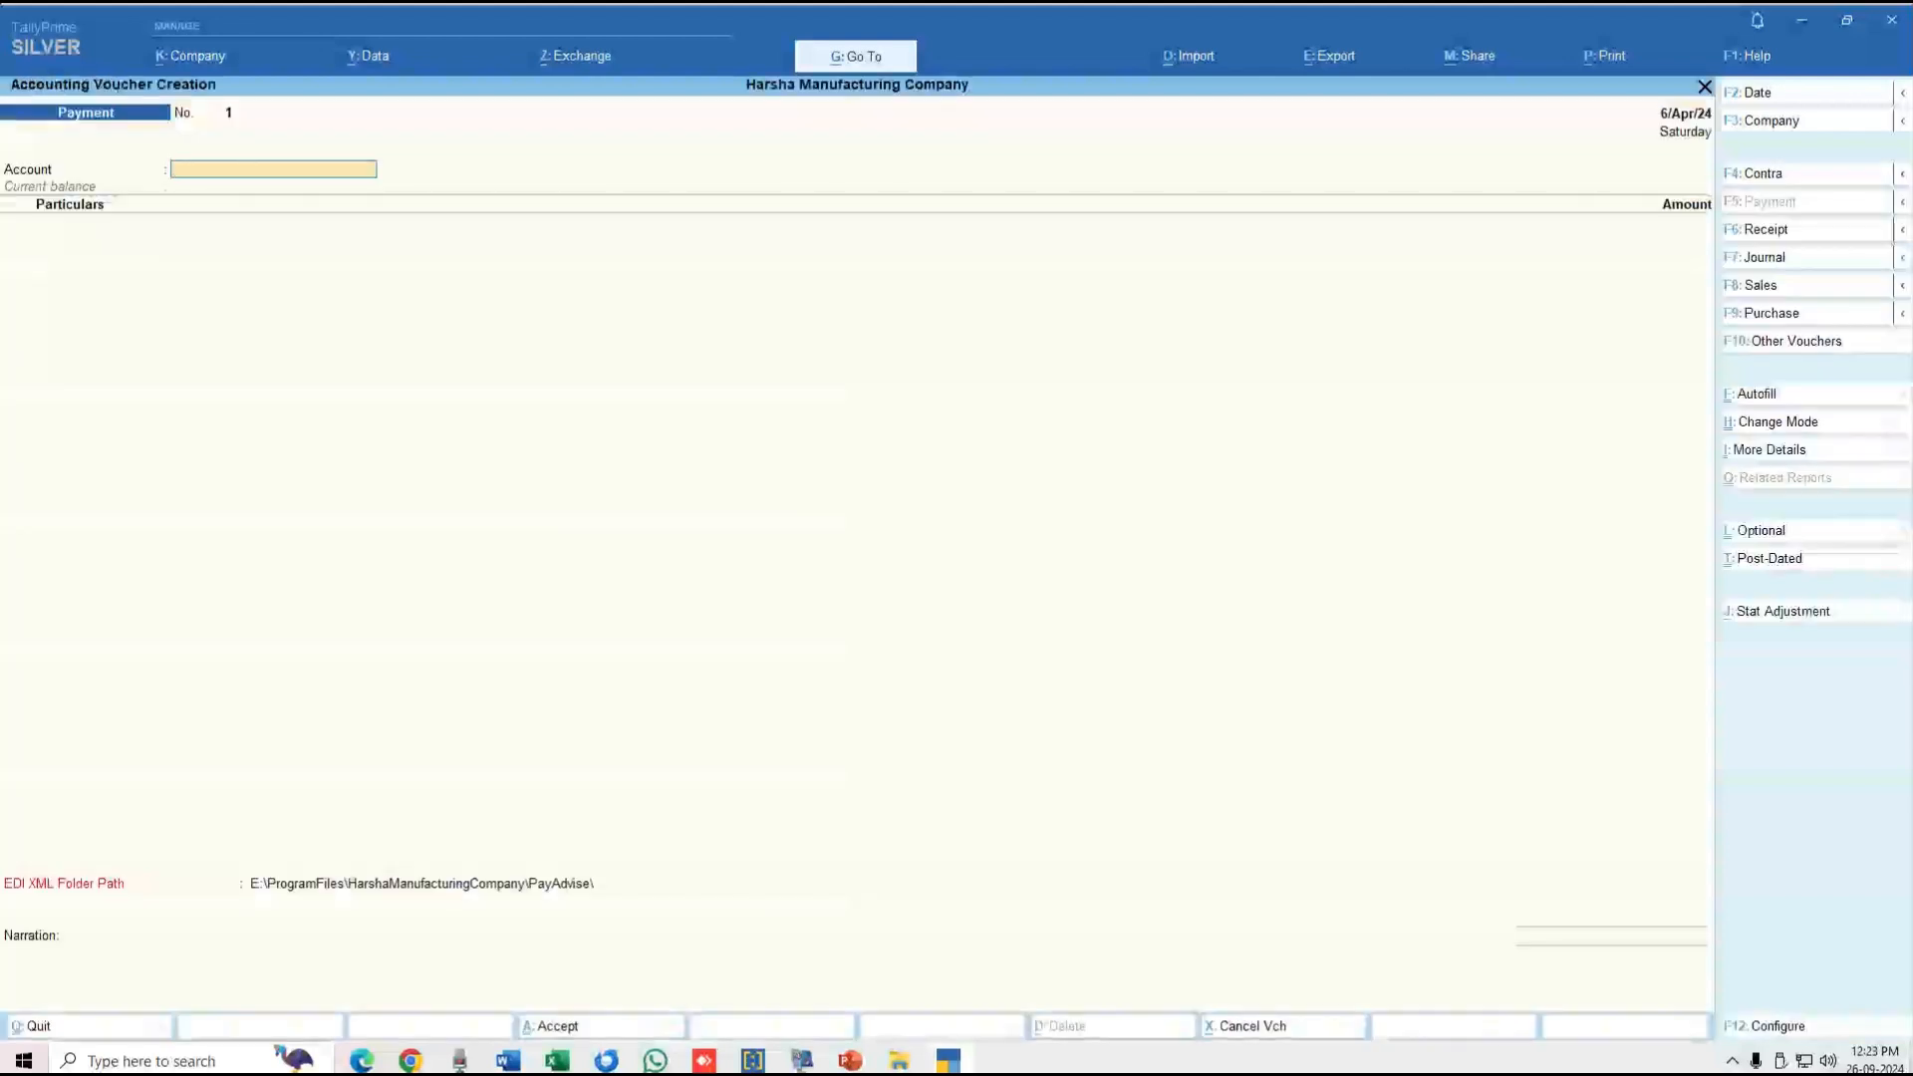
key("F6")
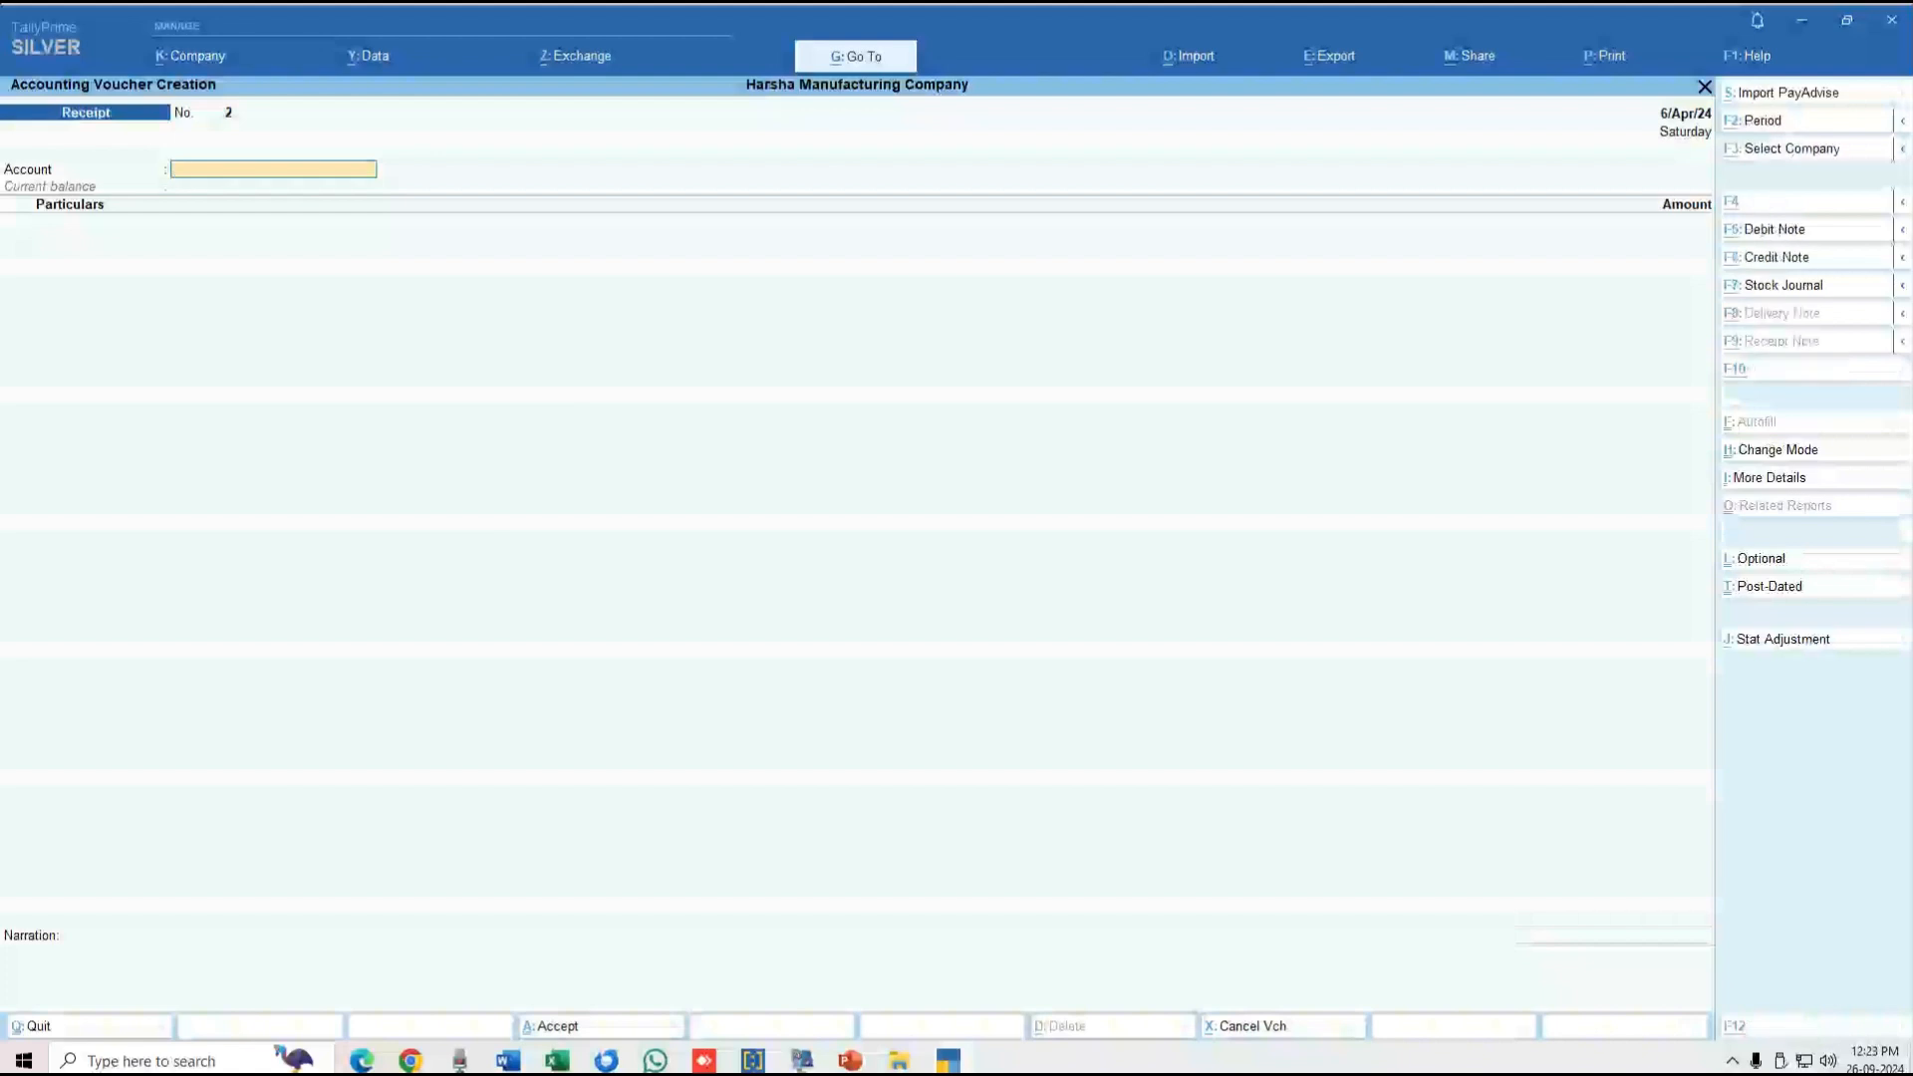
Import pay advice XML file 2 from E:\ProgramFiles\AmoghaTrading\PayAdvise for the receipt.
key("ctrl+s")
key("ctrl+v")
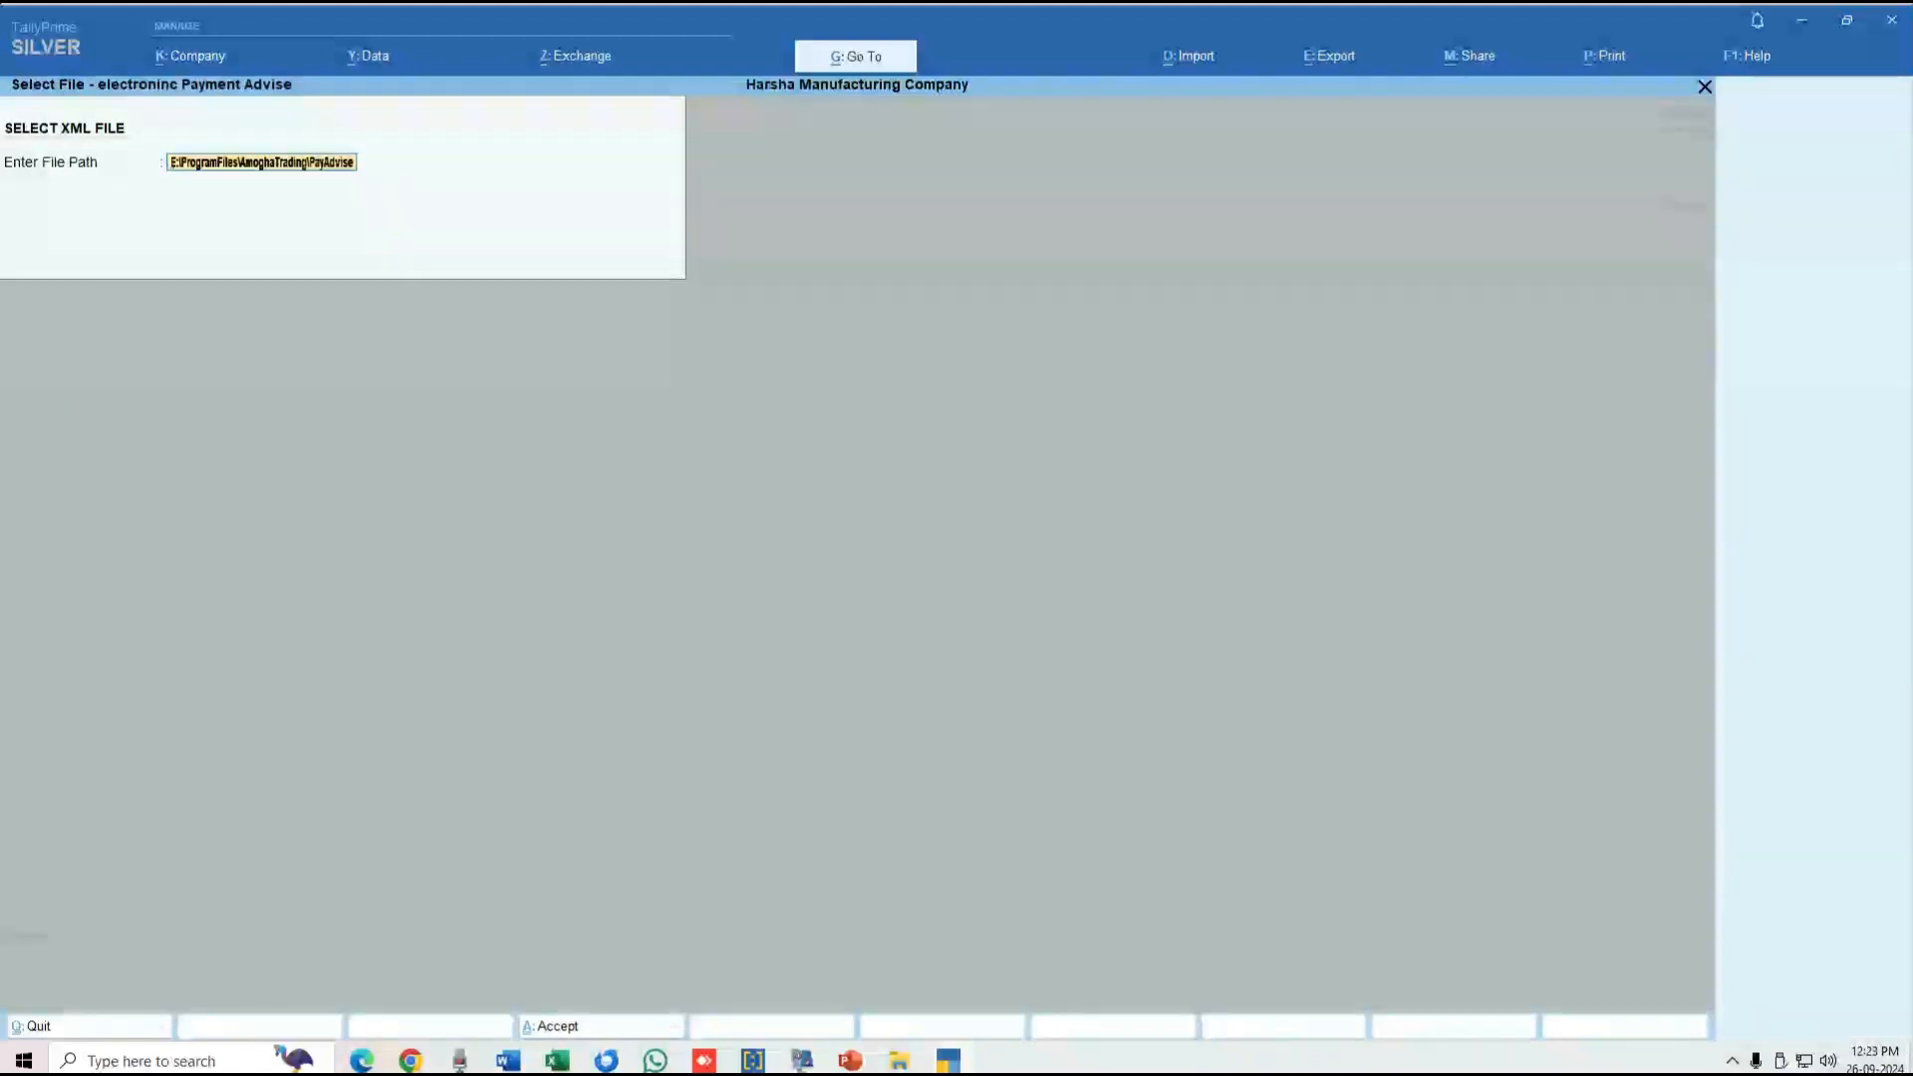
key("Return")
key("Return")
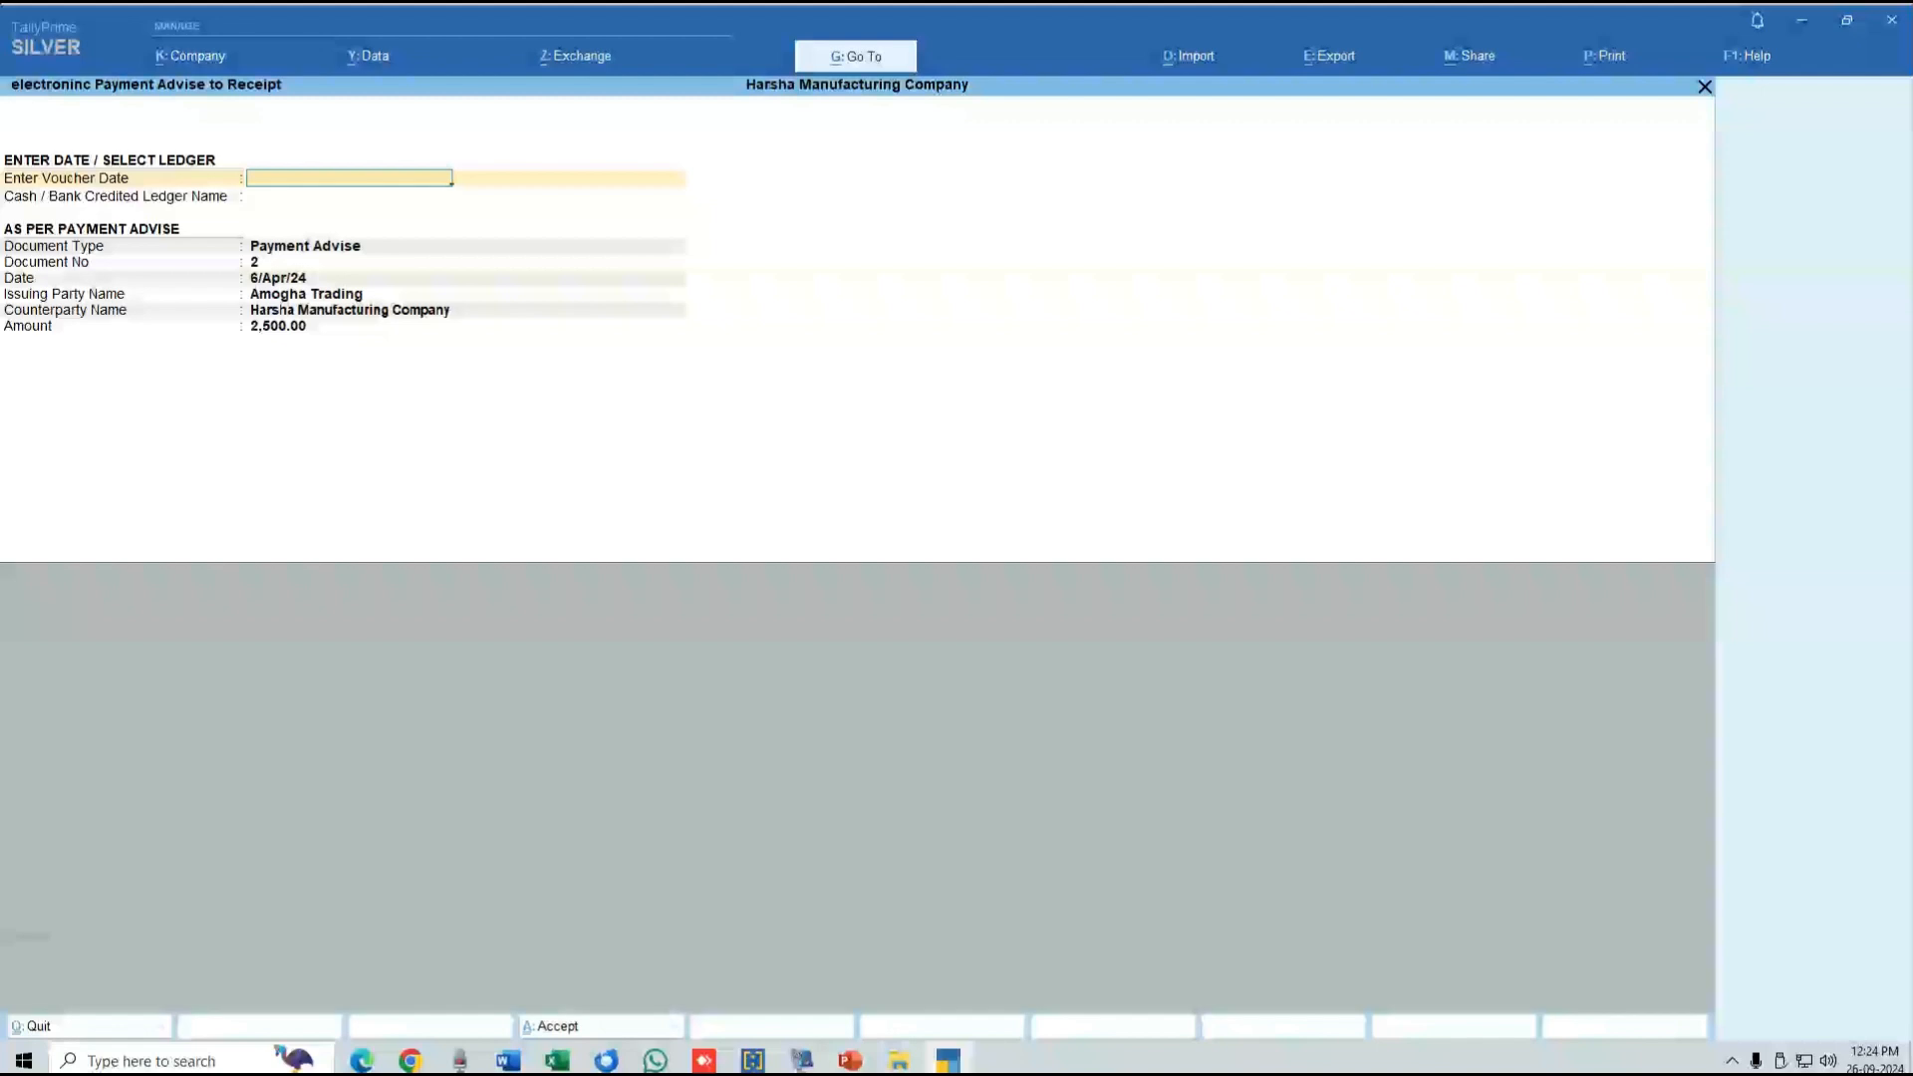
Set the voucher date to 6/4/24, choose the Kotak Mahindra Bank ledger, and accept the receipt from the pay advice.
type("6/4/24")
key("Return")
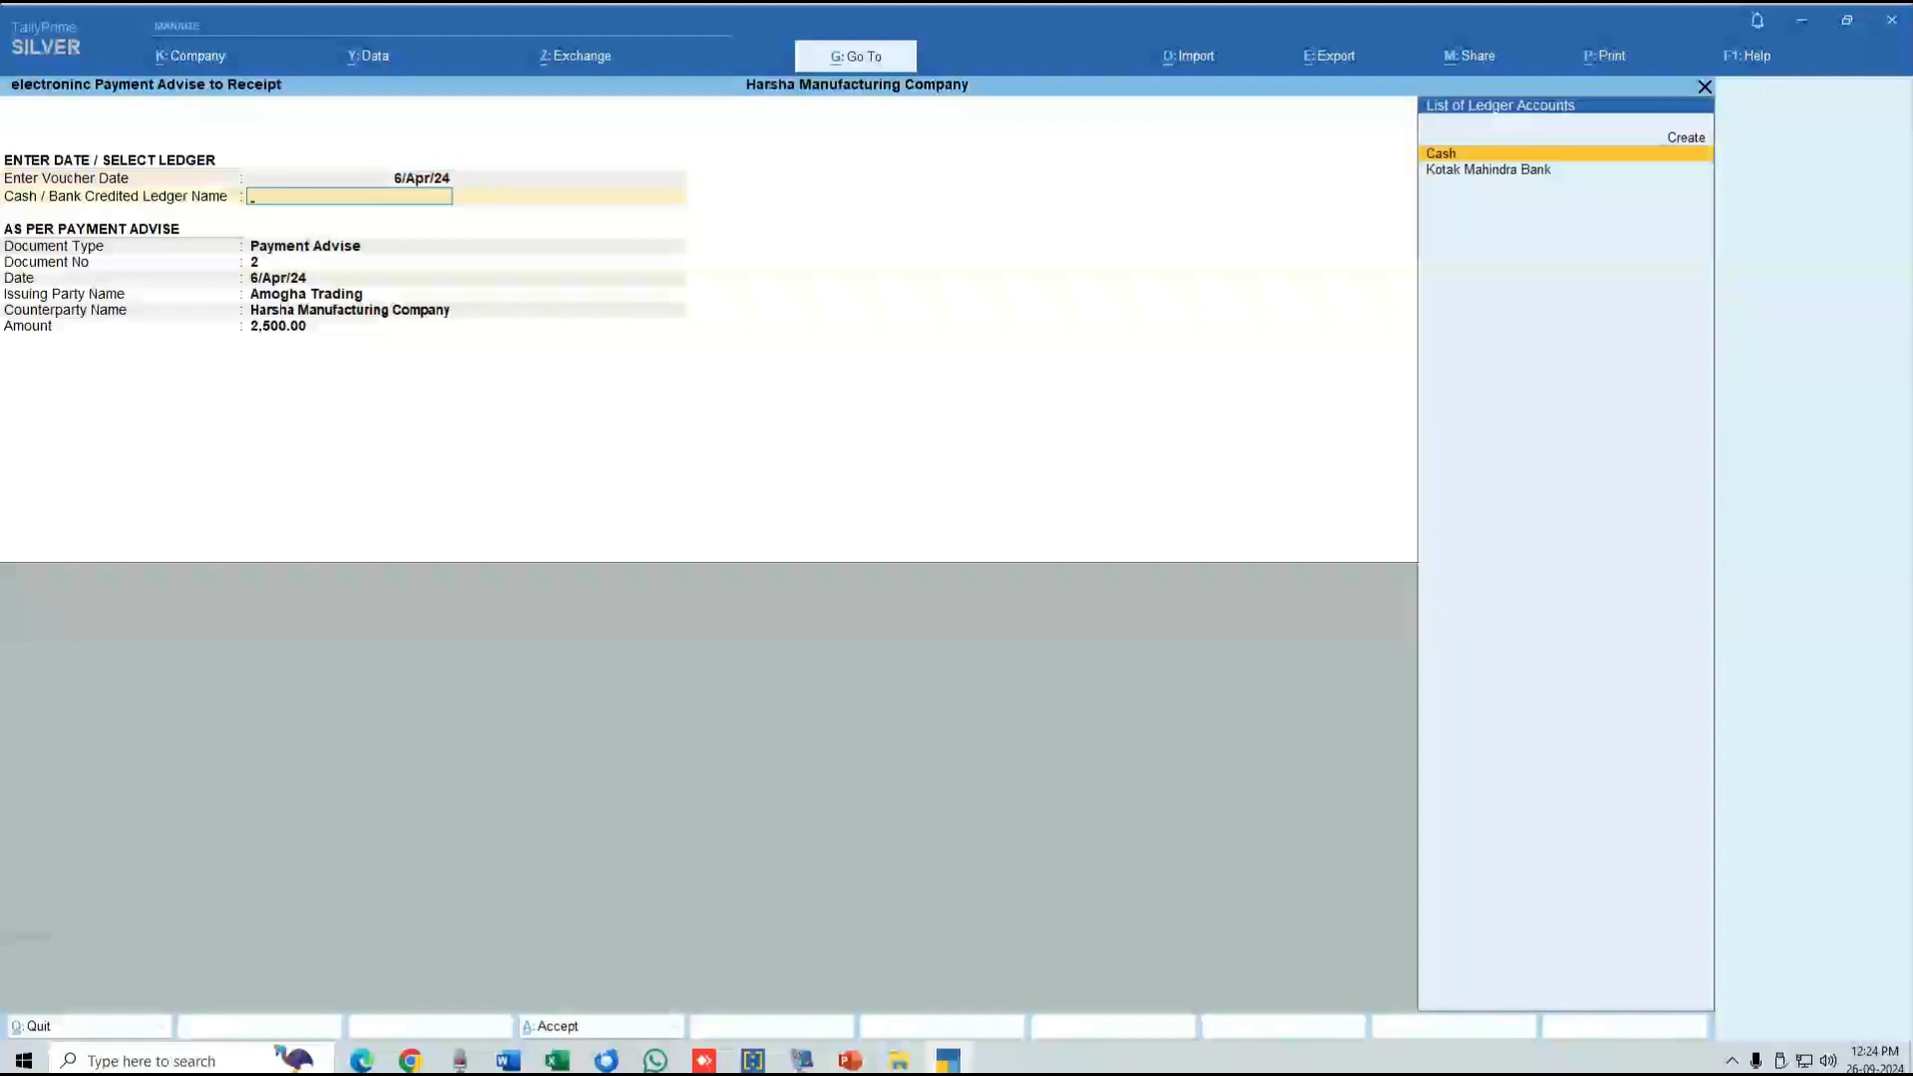
key("Down")
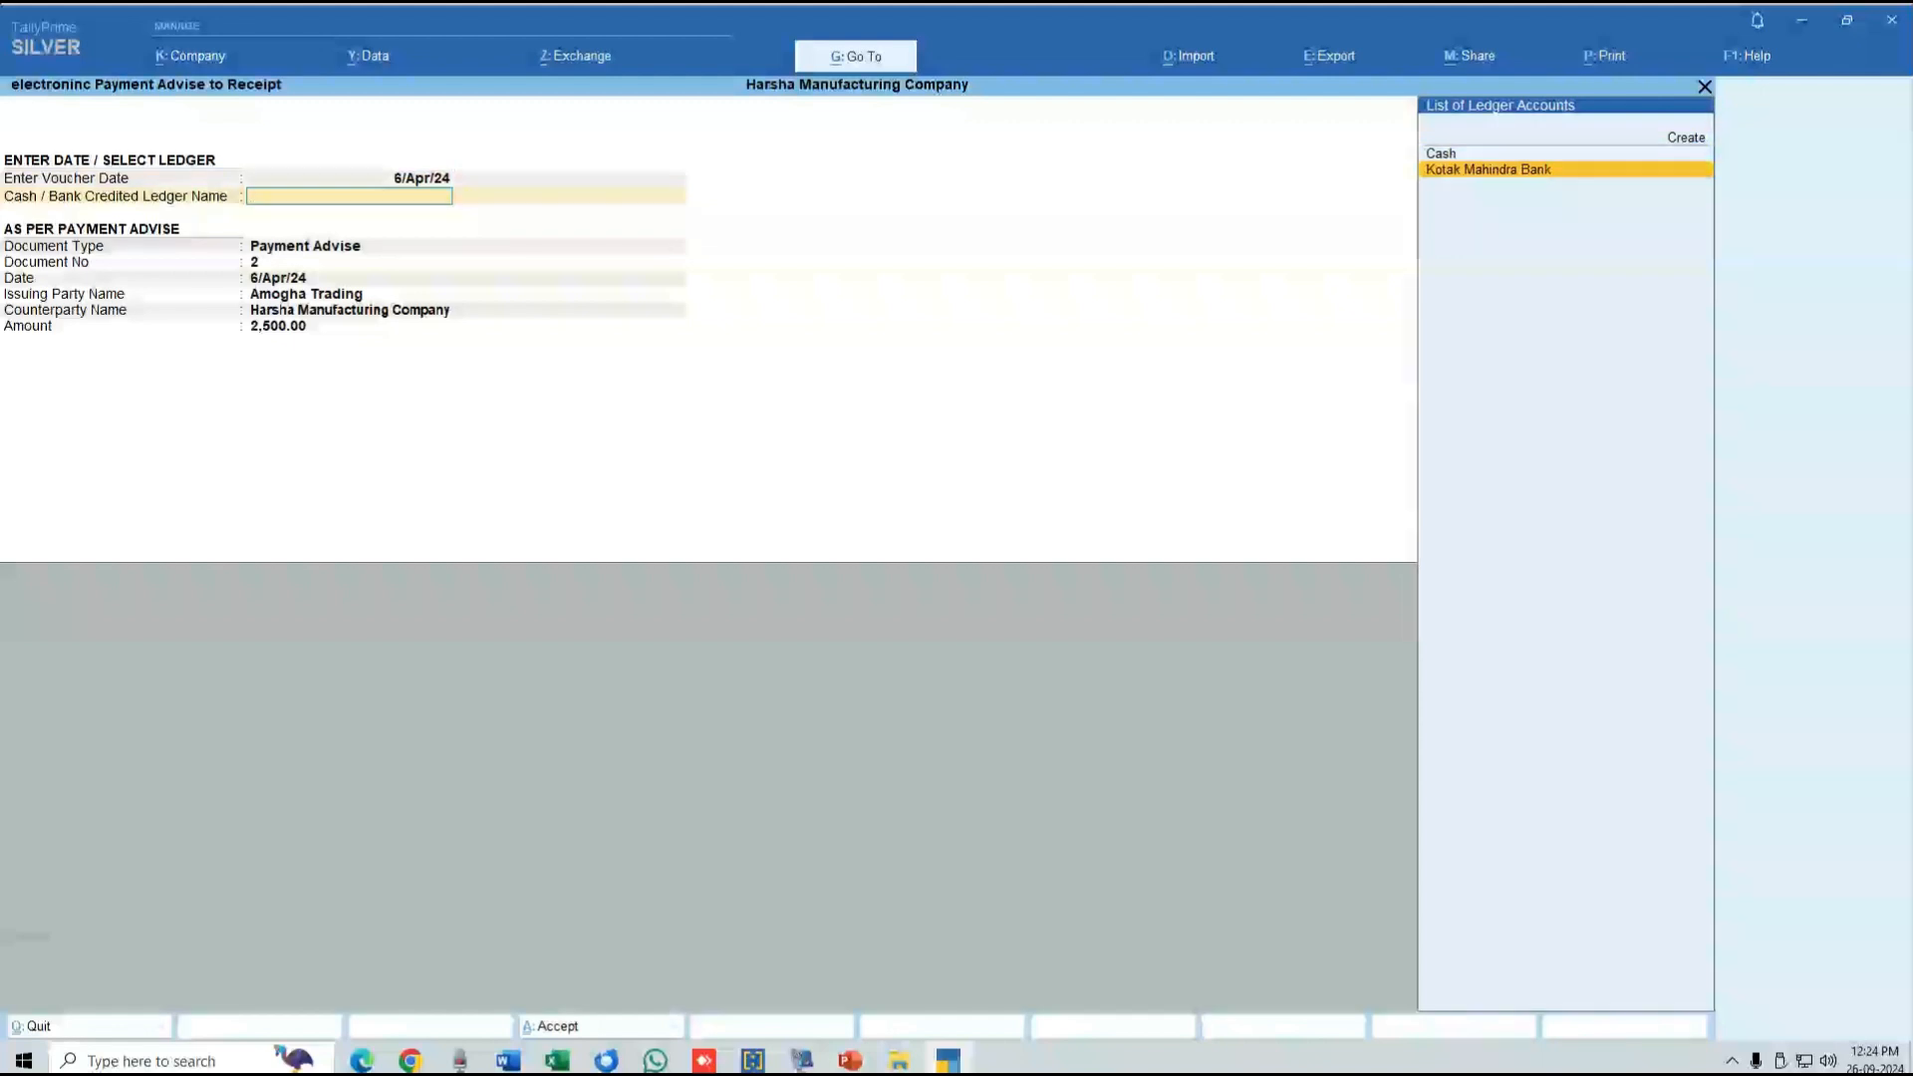
key("Return")
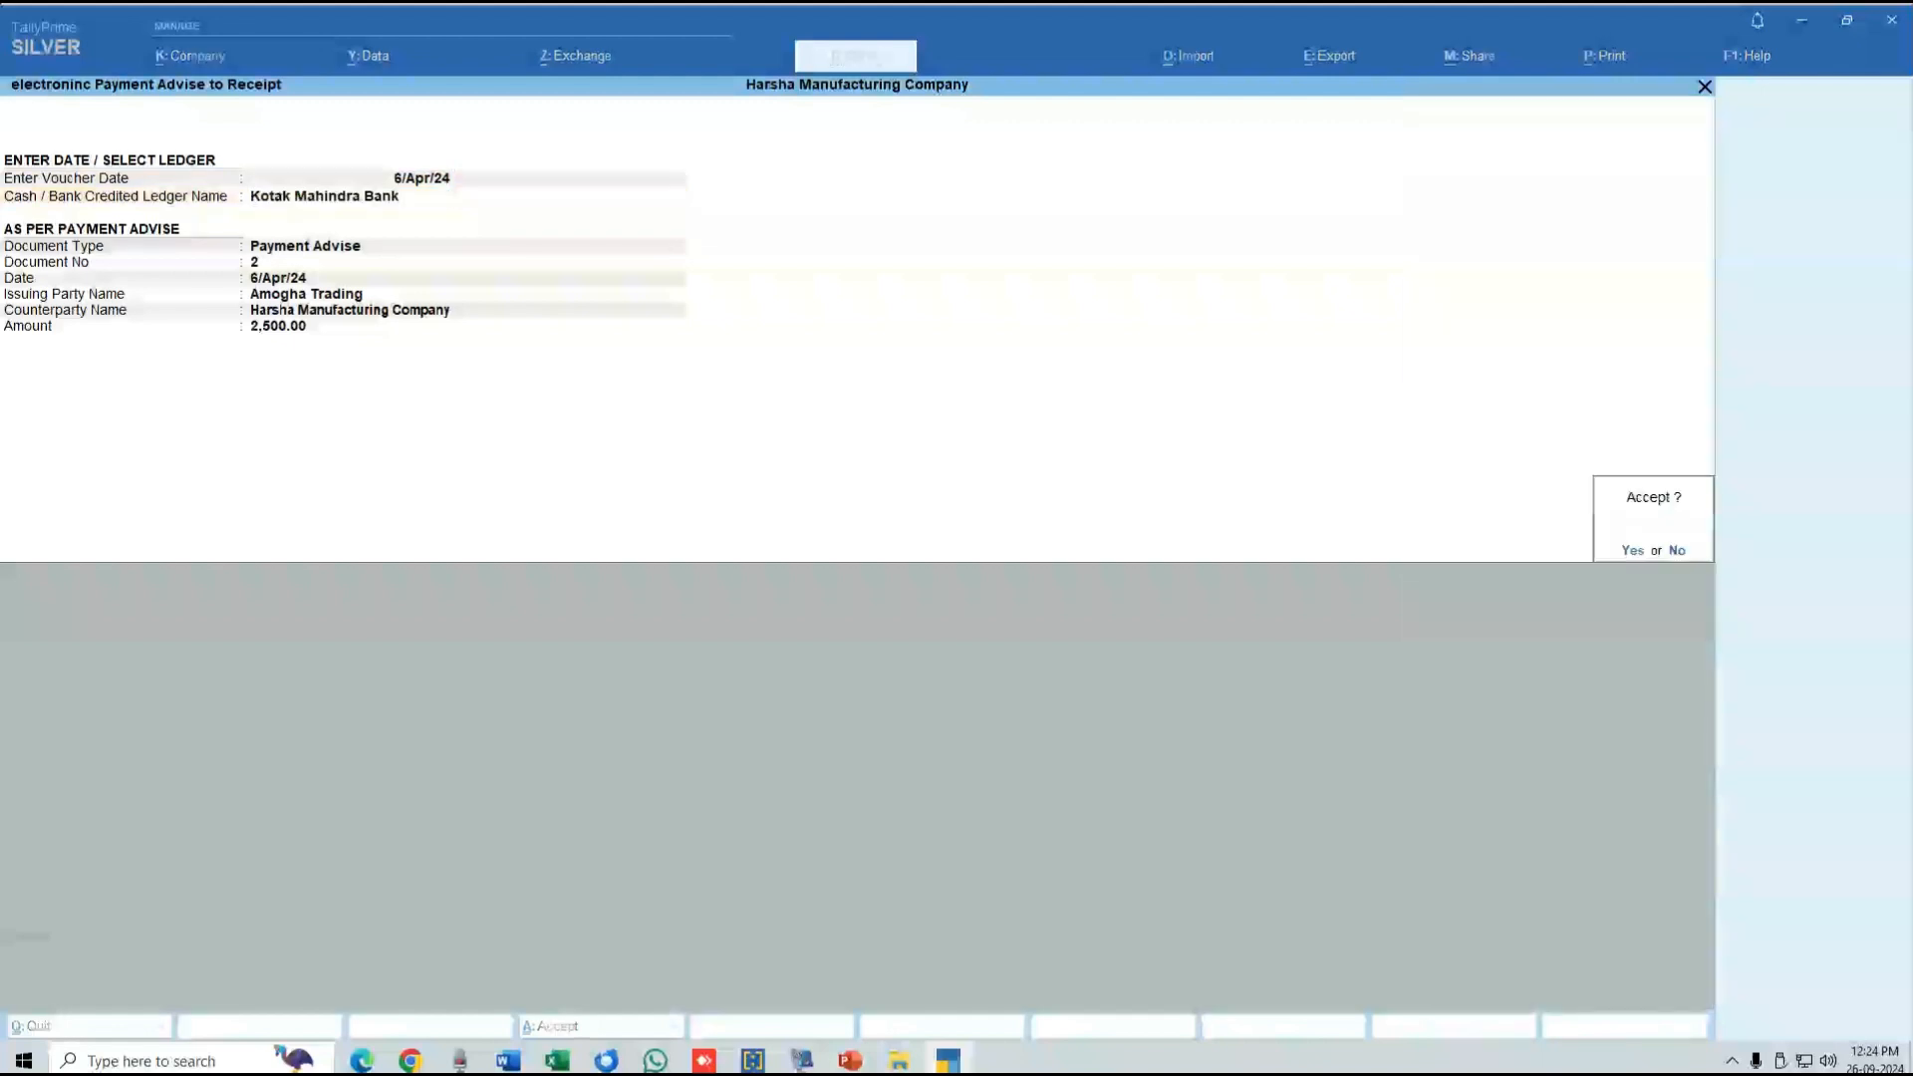
key("Return")
key("Page_Up")
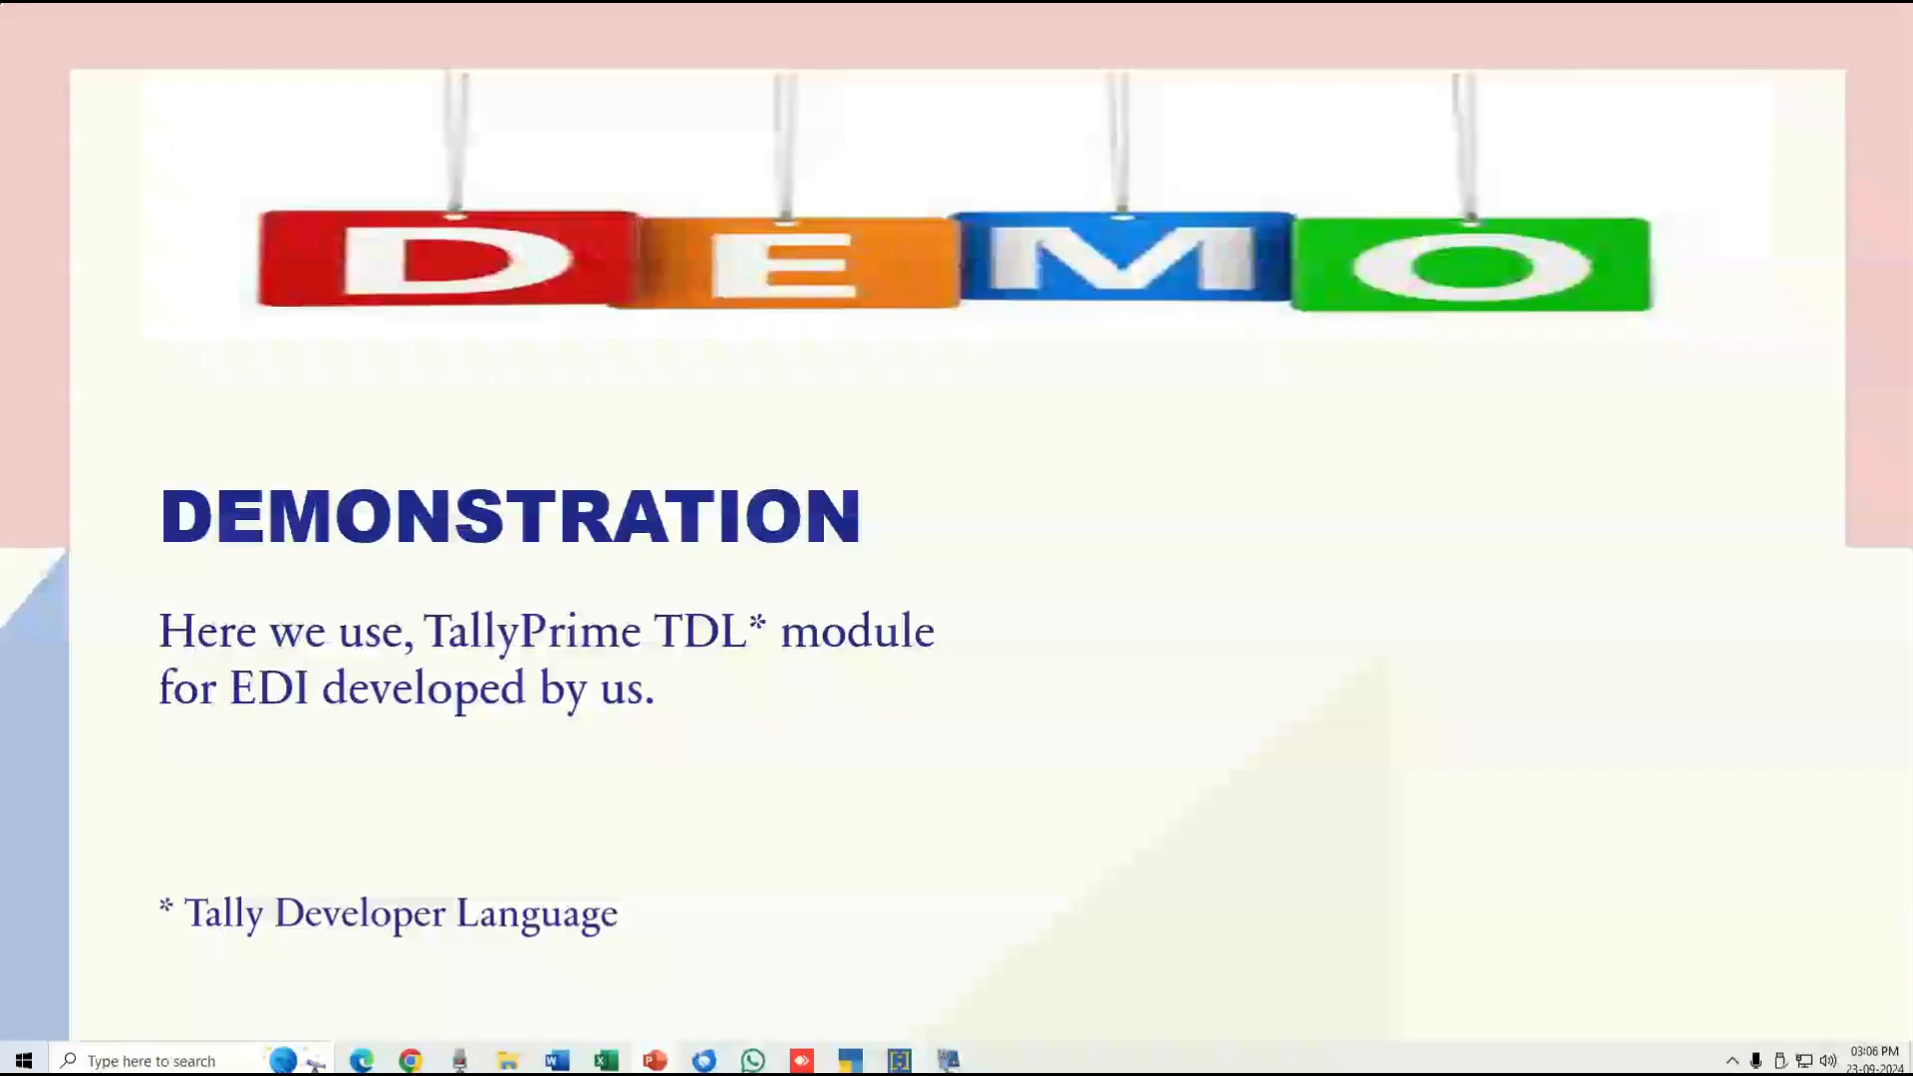
key("Right")
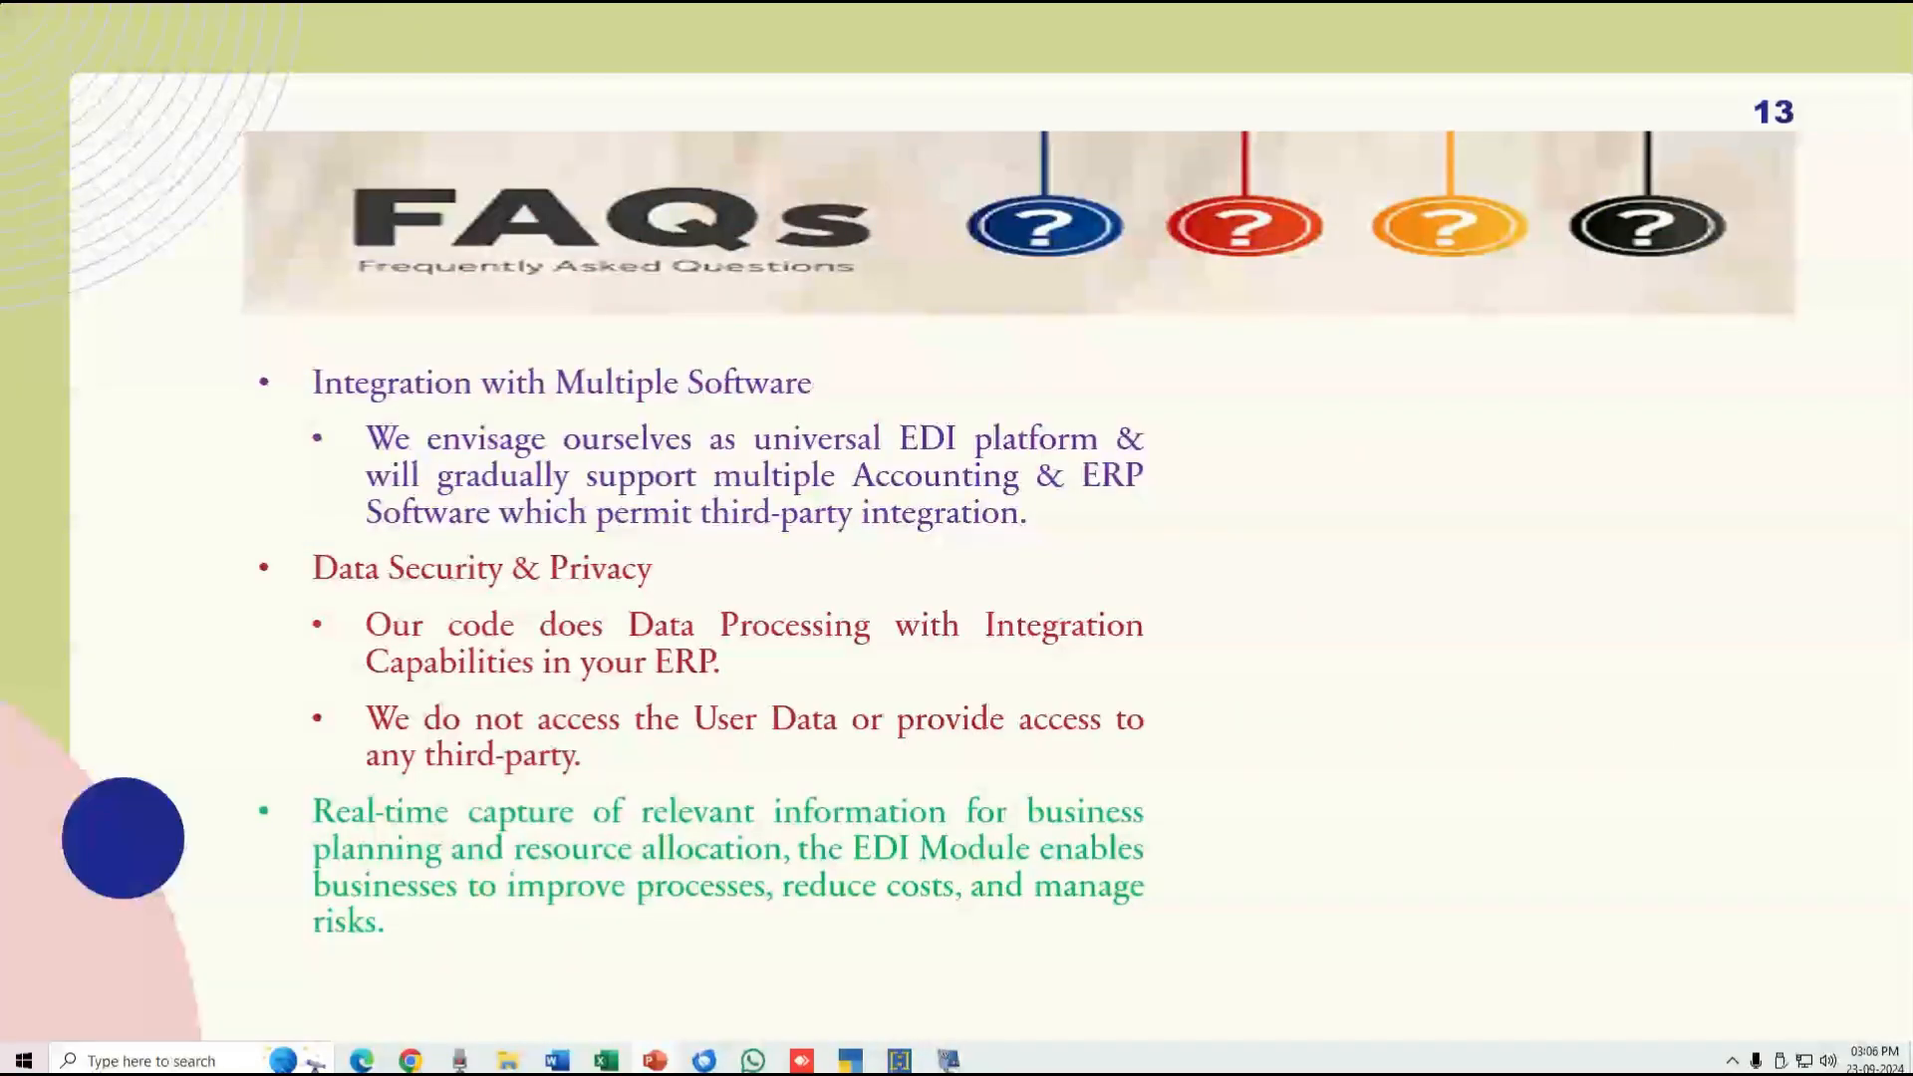